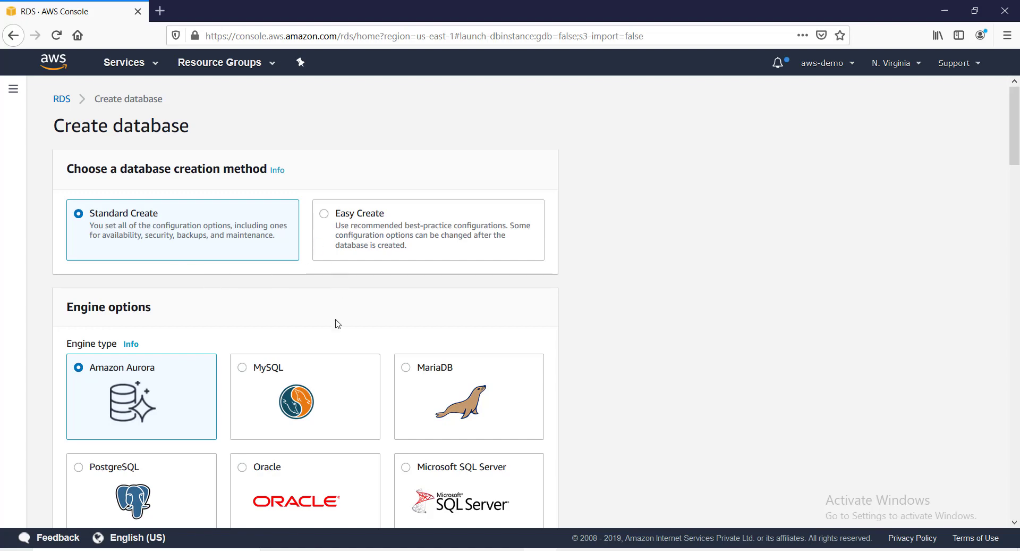
Select the Oracle engine card, leaving Oracle Enterprise Edition as the default edition.
scroll(338, 323, "down", 4)
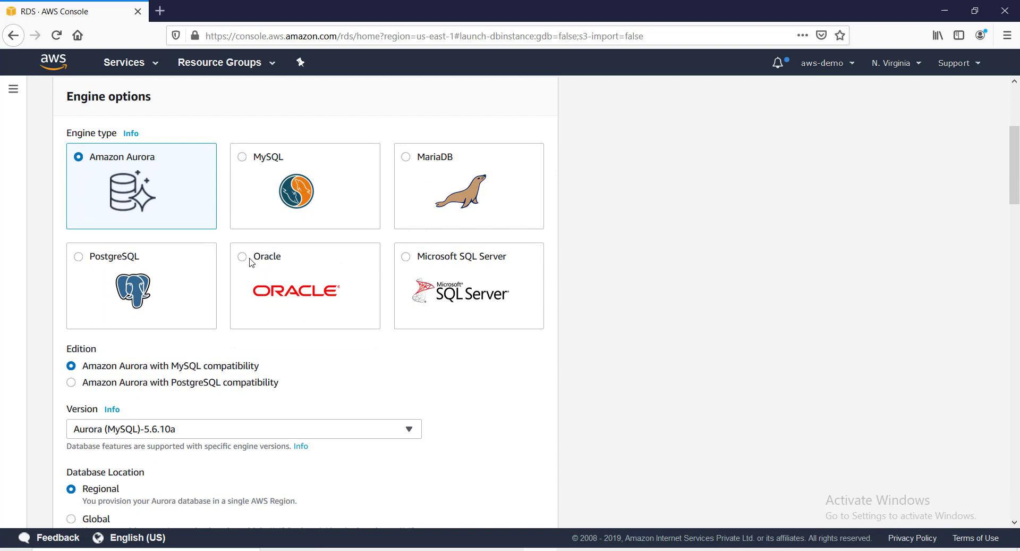
left_click(252, 262)
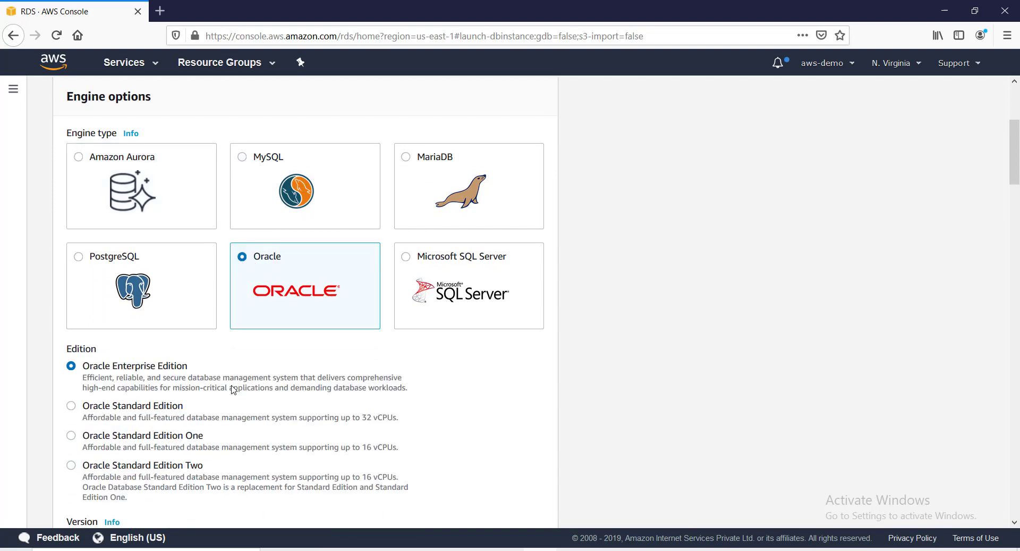
scroll(216, 391, "down", 3)
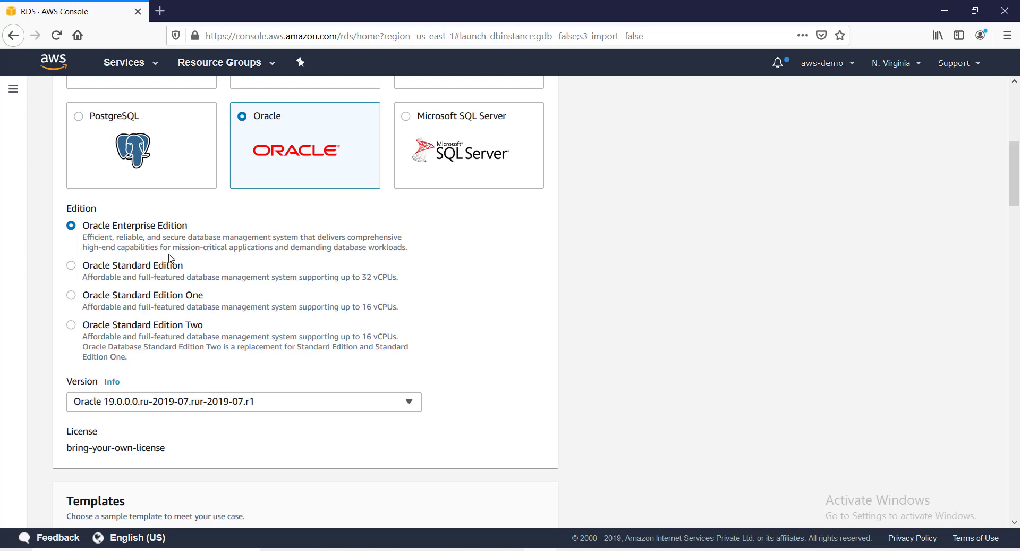
Try Oracle Standard Edition, then return to Oracle Enterprise Edition.
left_click(71, 265)
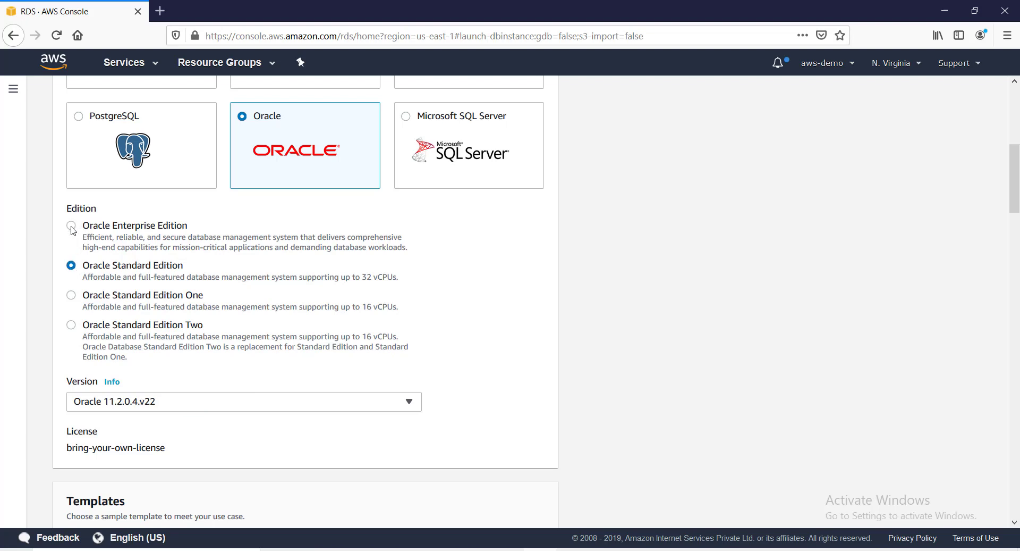
left_click(73, 227)
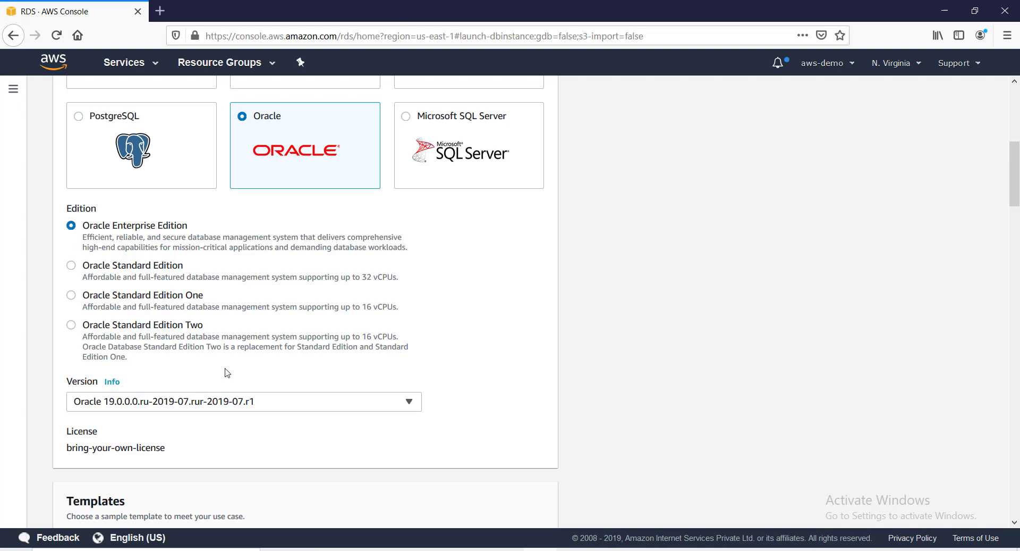
scroll(239, 381, "down", 3)
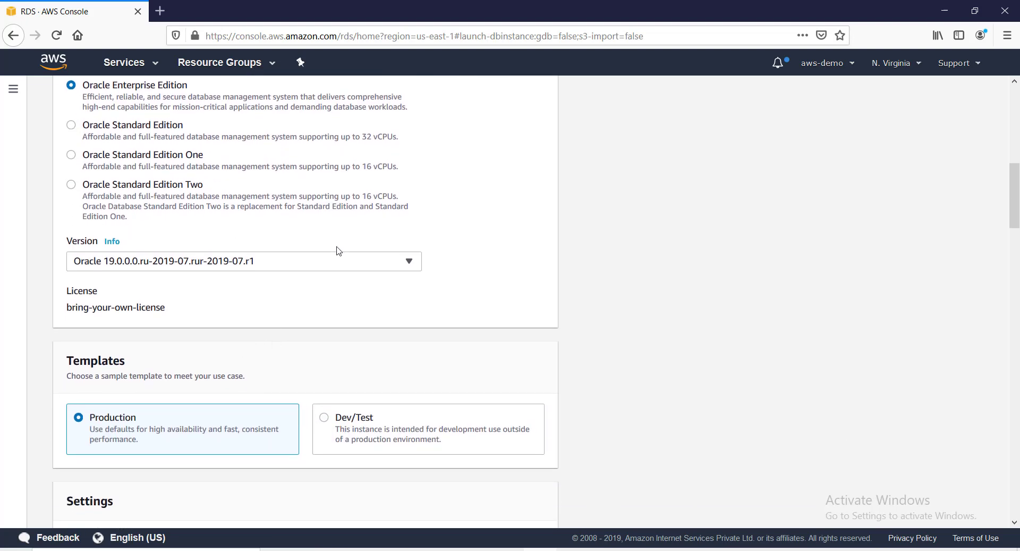
Choose version Oracle 12.2.0.1.ru-2018-10.rur-2018-10.r1 and check the bring-your-own-license value.
left_click(407, 263)
scroll(308, 319, "up", 10)
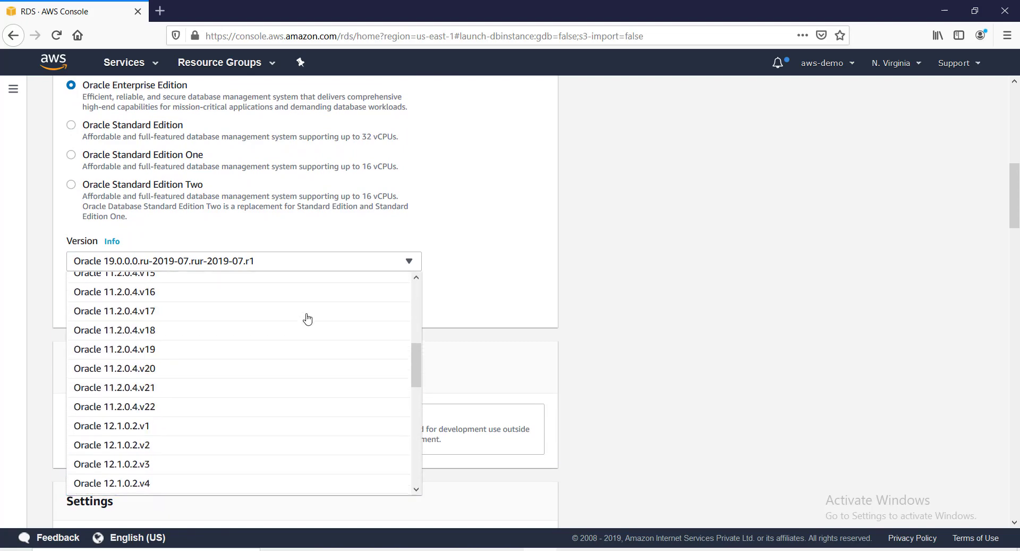
scroll(276, 329, "up", 4)
scroll(587, 302, "down", 7)
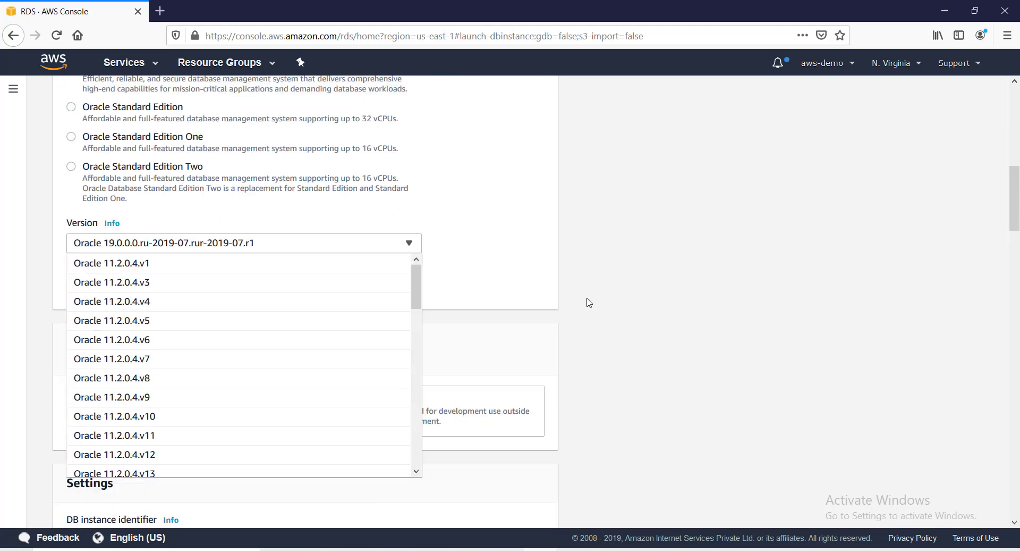
scroll(500, 315, "up", 4)
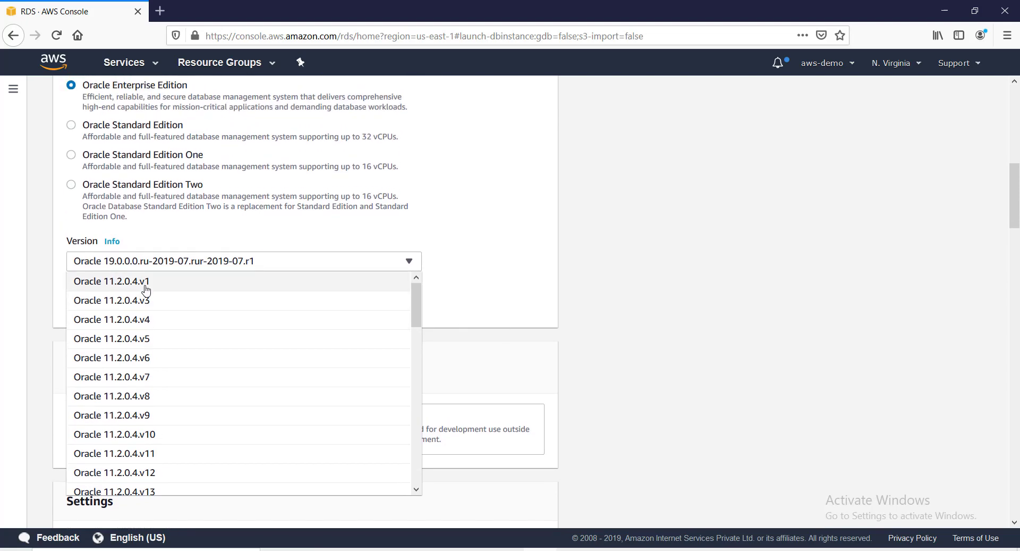
scroll(154, 351, "down", 15)
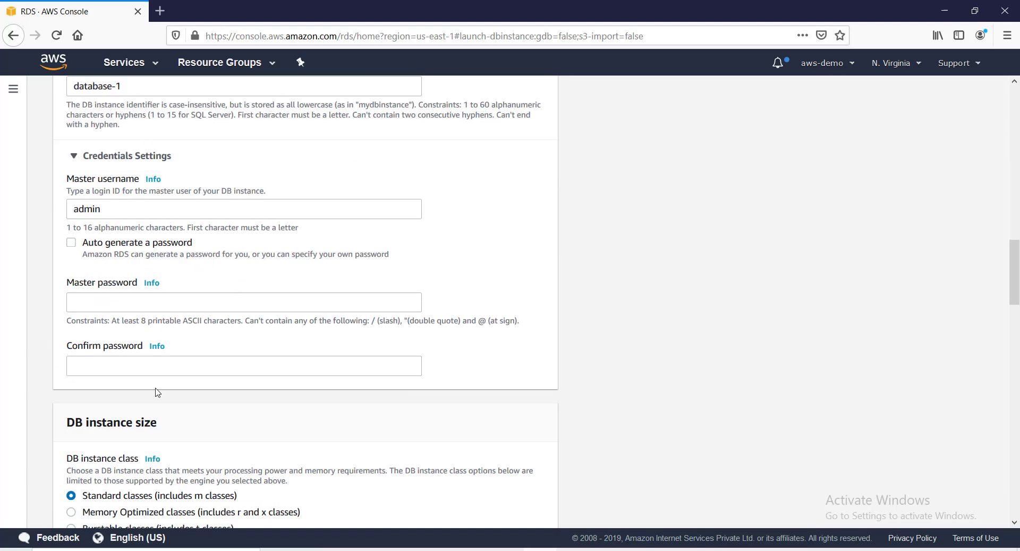
scroll(154, 323, "up", 3)
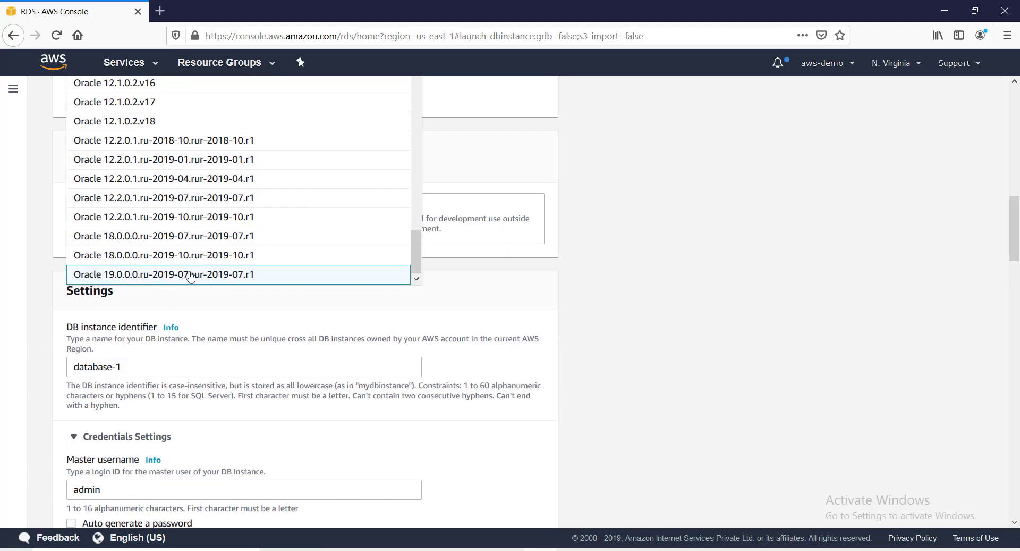
scroll(213, 255, "up", 5)
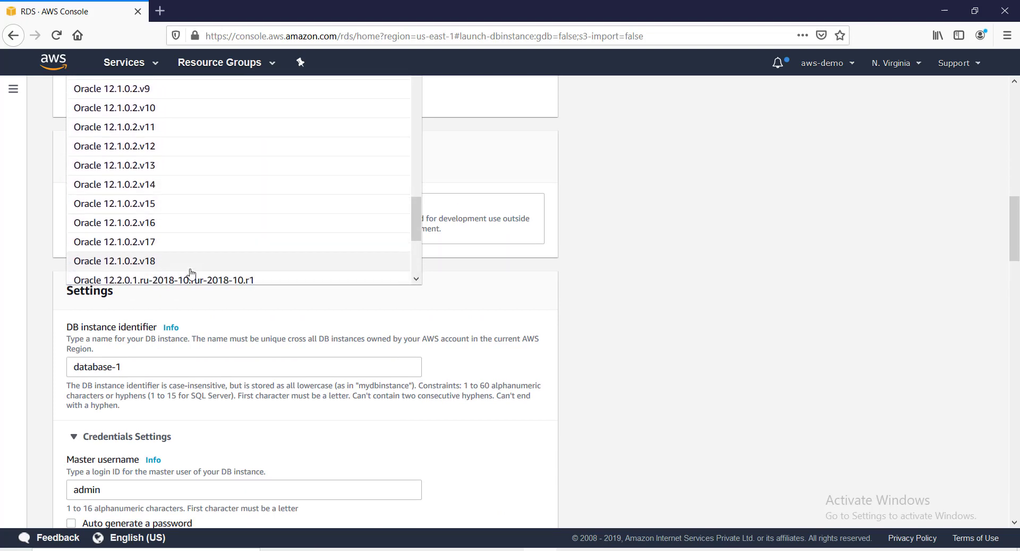
scroll(196, 255, "down", 3)
left_click(200, 219)
scroll(285, 212, "up", 3)
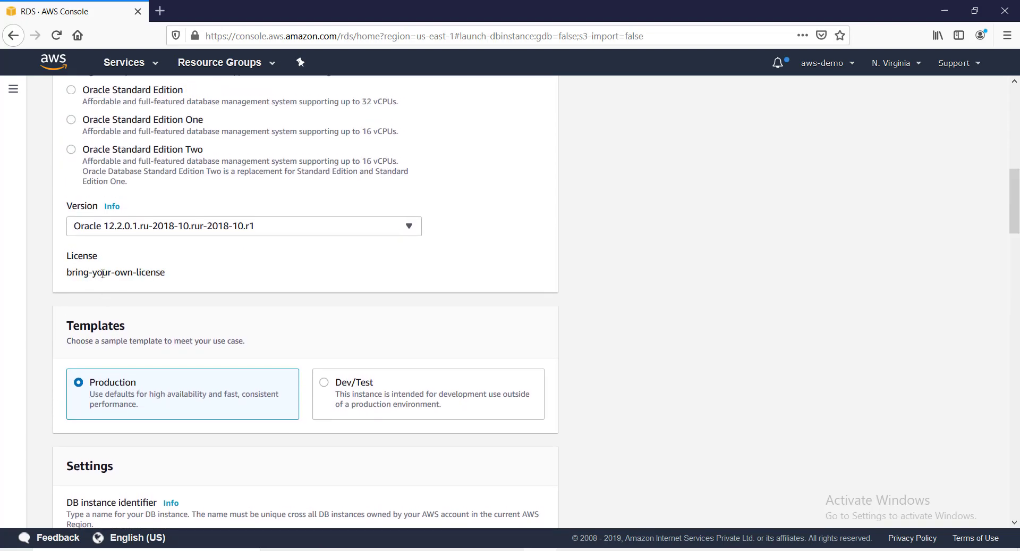
left_click_drag(168, 277, 66, 272)
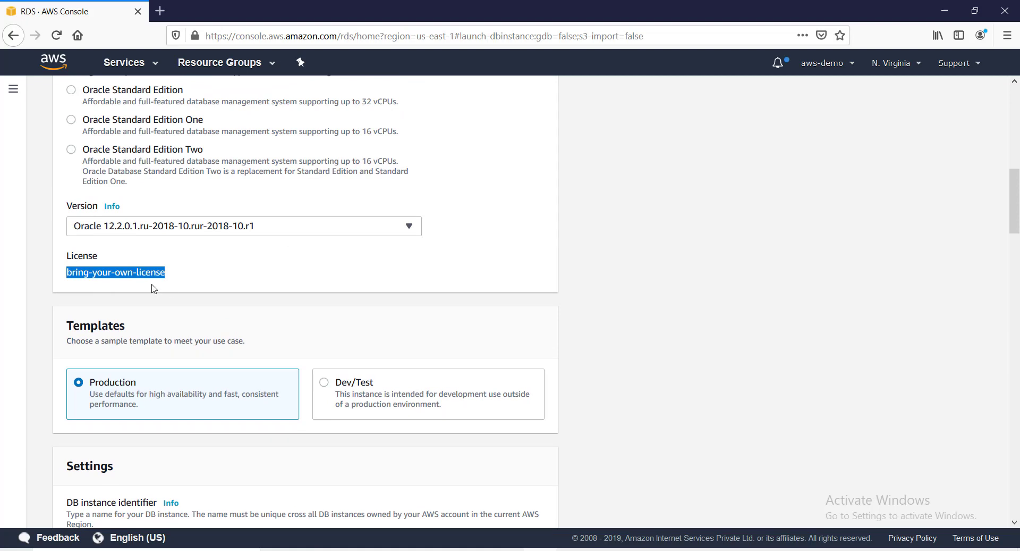
scroll(154, 290, "up", 2)
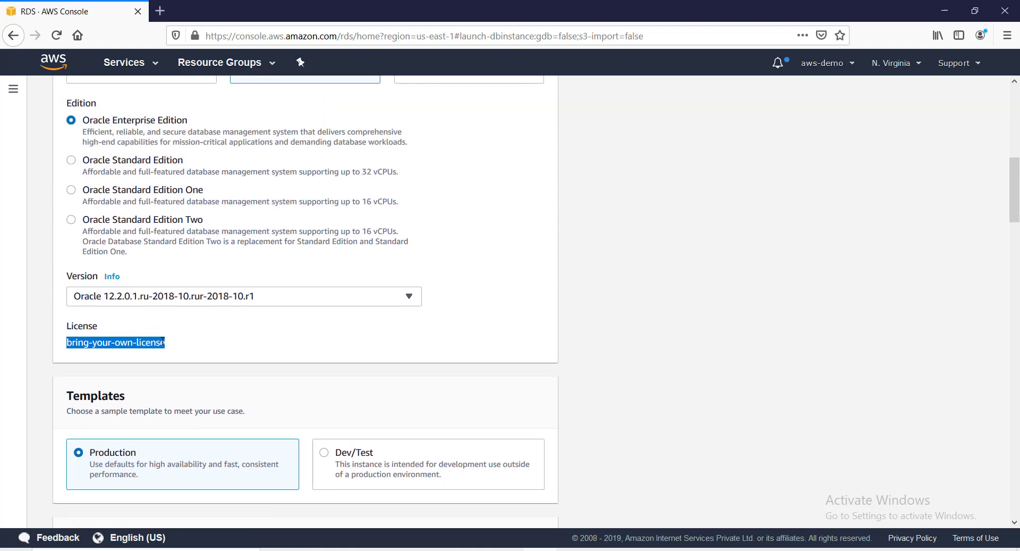
Switch the edition to Oracle Standard Edition and keep version Oracle 11.2.0.4.v22 after browsing the list.
scroll(164, 342, "up", 2)
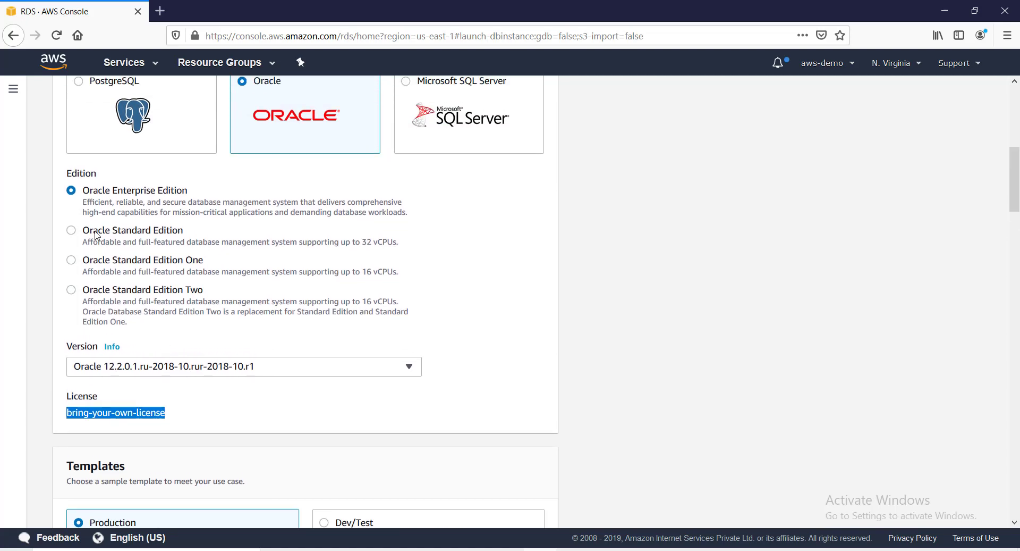
left_click(71, 230)
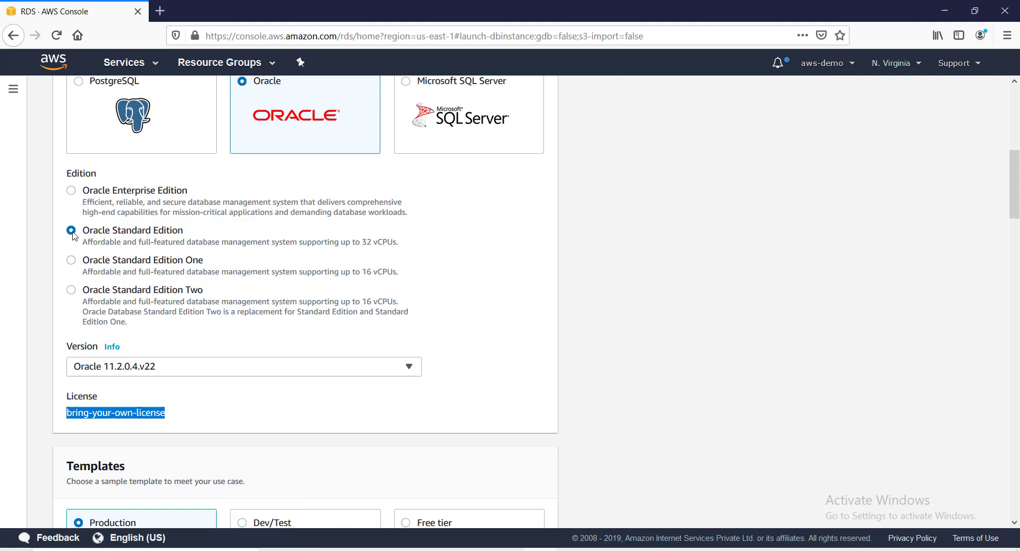
left_click(411, 367)
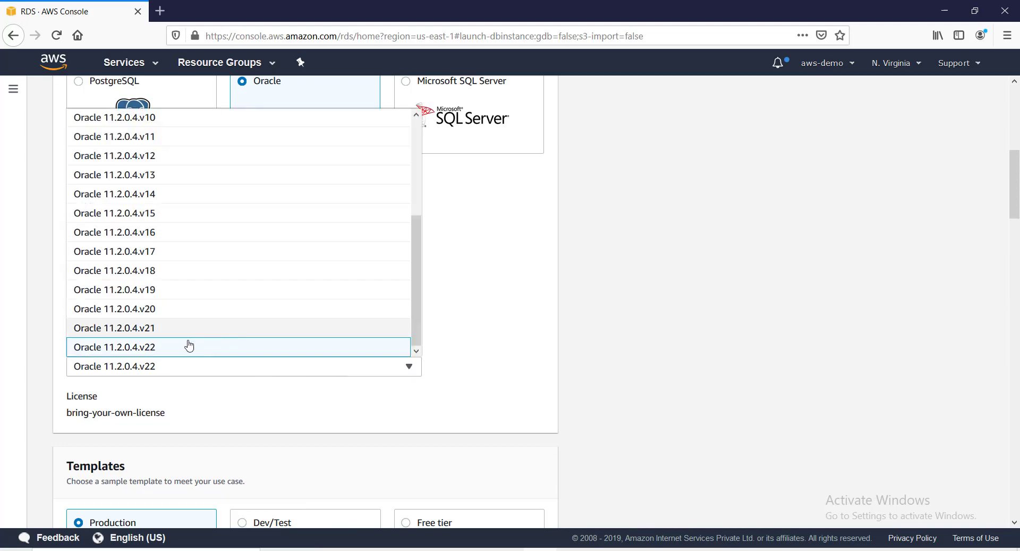
scroll(189, 344, "down", 3)
scroll(189, 343, "up", 3)
scroll(367, 289, "down", 1)
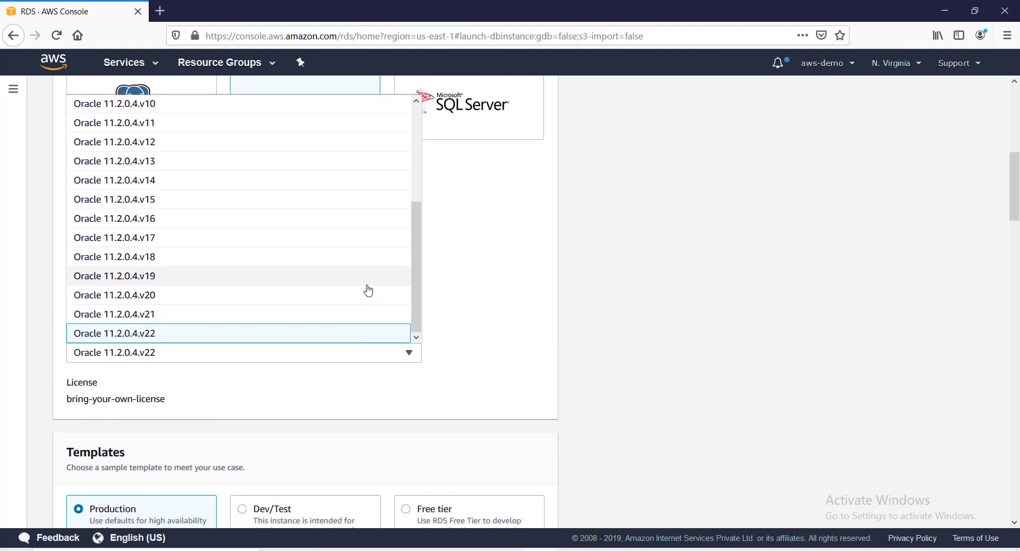
scroll(427, 313, "up", 2)
scroll(416, 289, "up", 2)
scroll(415, 291, "down", 2)
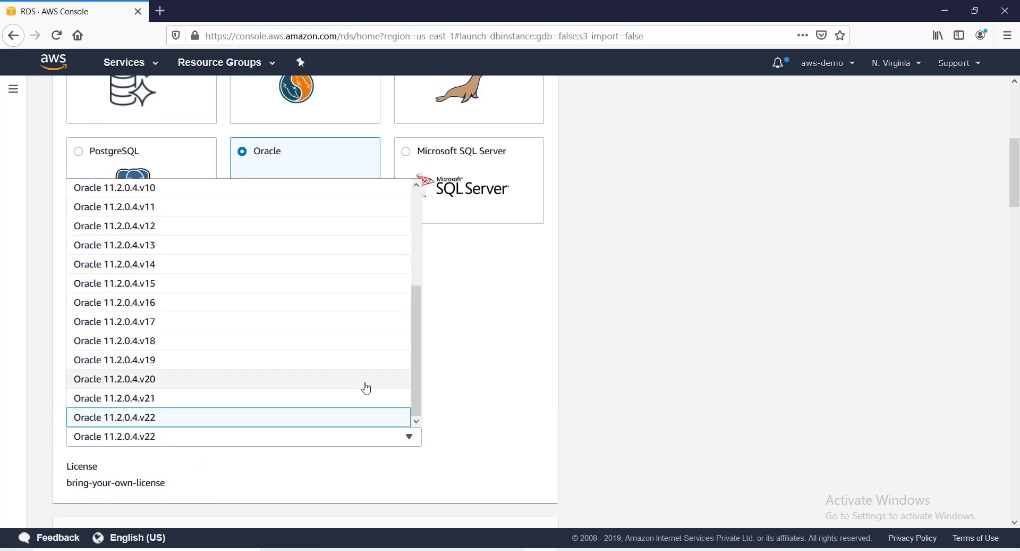
scroll(413, 413, "down", 1)
scroll(211, 311, "up", 3)
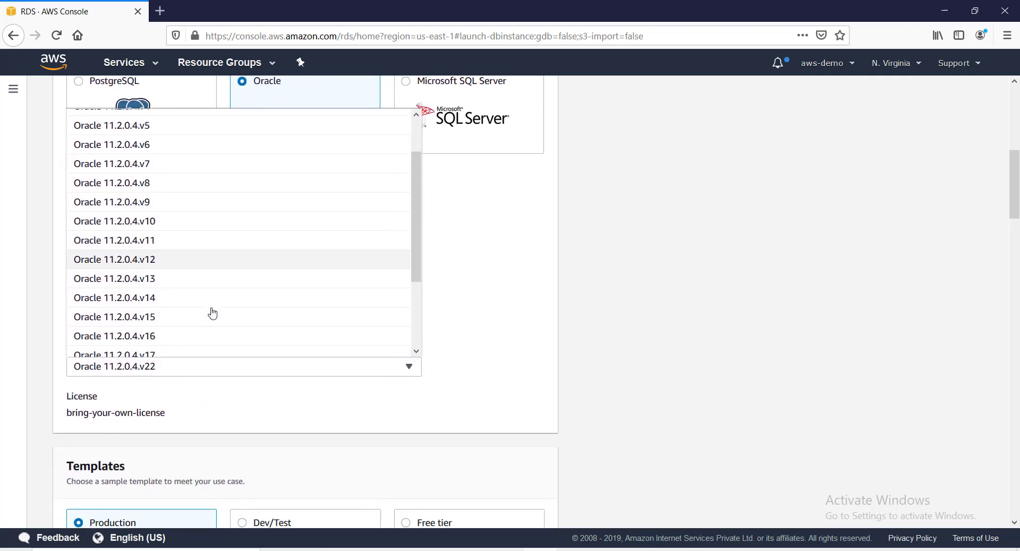
scroll(211, 311, "up", 5)
scroll(207, 319, "down", 8)
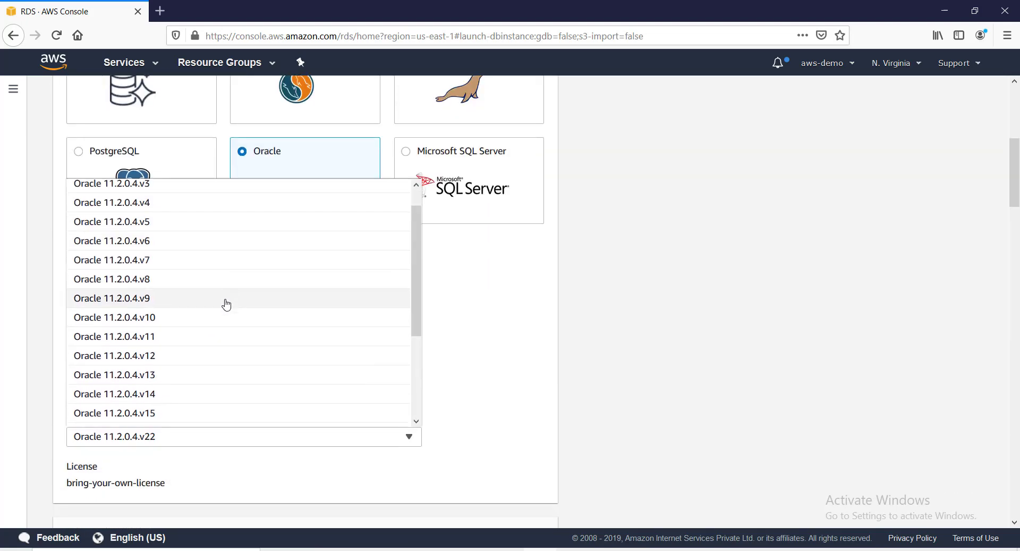
scroll(212, 319, "down", 5)
scroll(159, 271, "up", 4)
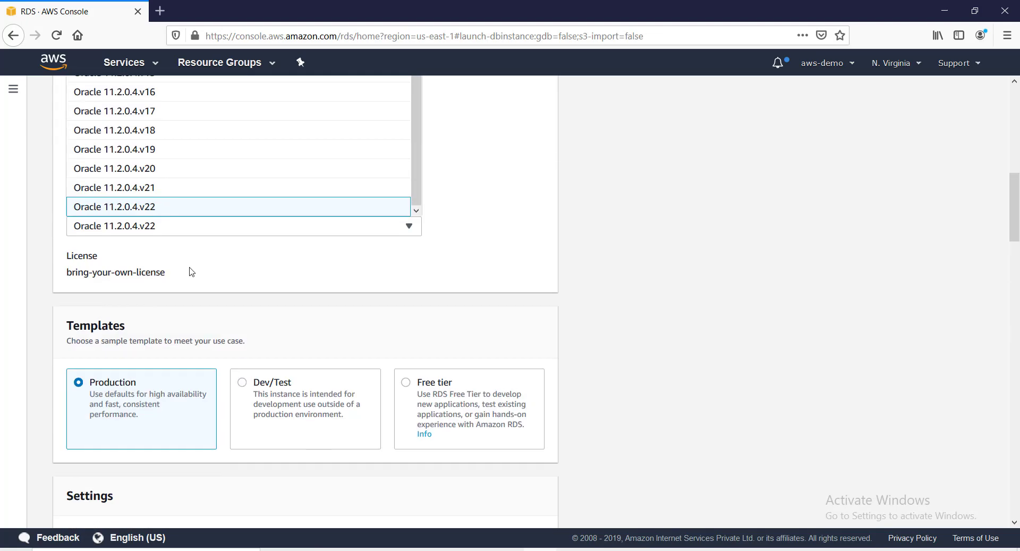
left_click(151, 234)
scroll(141, 314, "up", 1)
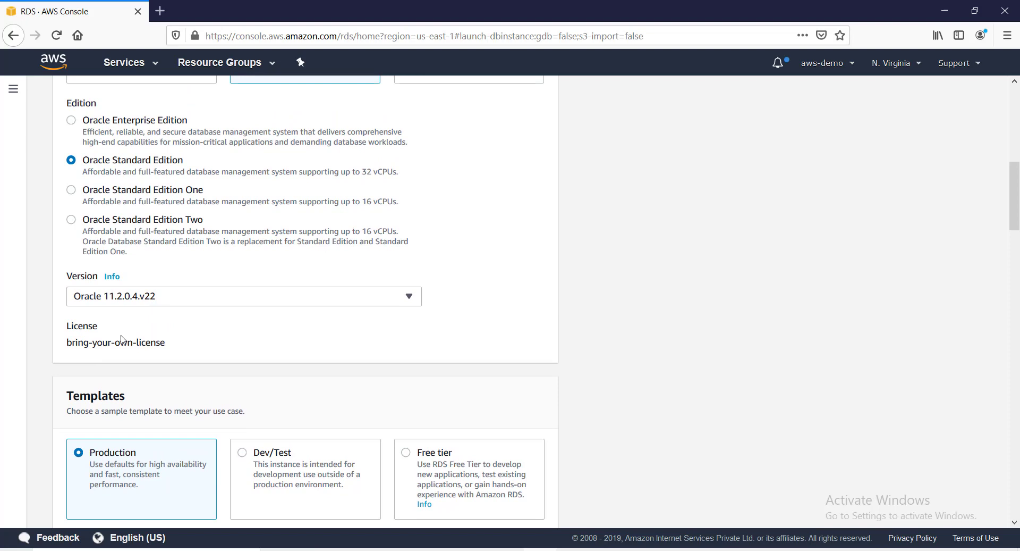
Pick Oracle Standard Edition One, keeping version Oracle 11.2.0.4.v22.
left_click(71, 191)
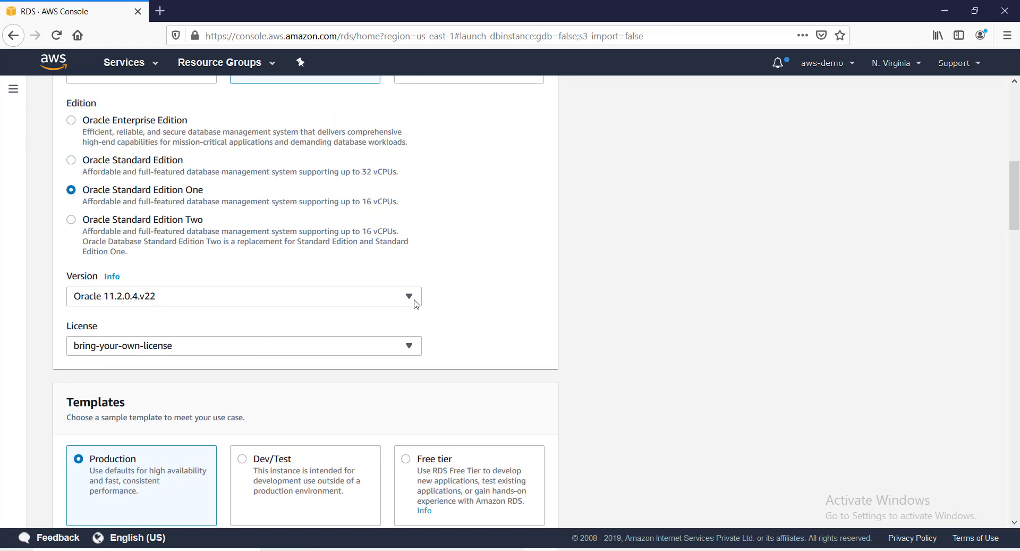
left_click(414, 299)
mouse_move(415, 415)
left_mouse_down()
mouse_move(425, 305)
mouse_move(406, 431)
left_mouse_up()
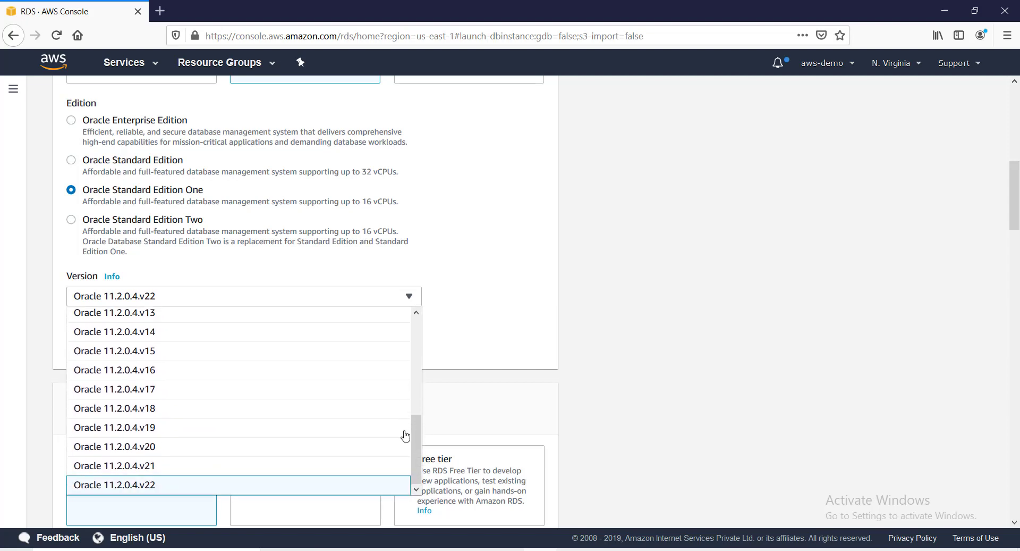
left_click(453, 270)
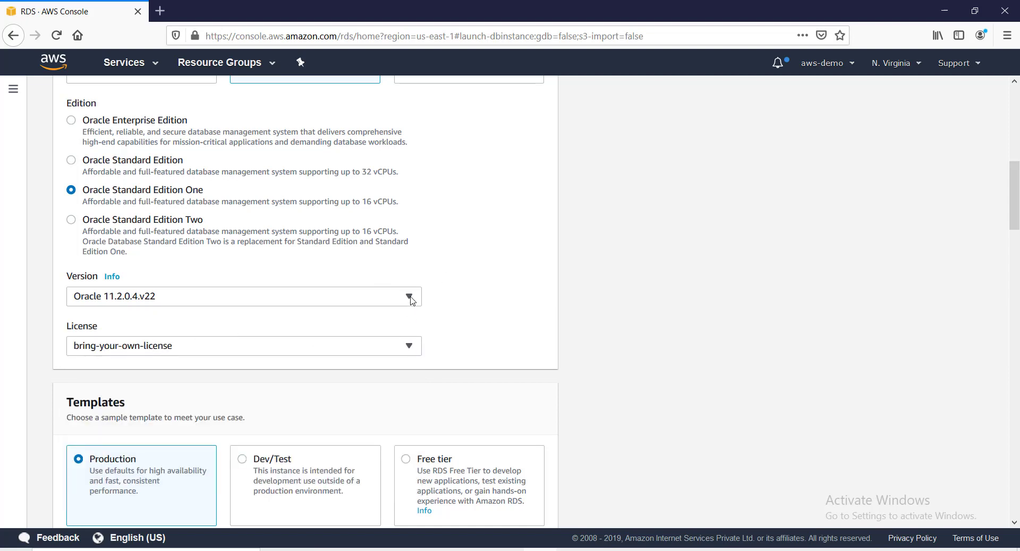
scroll(468, 285, "up", 3)
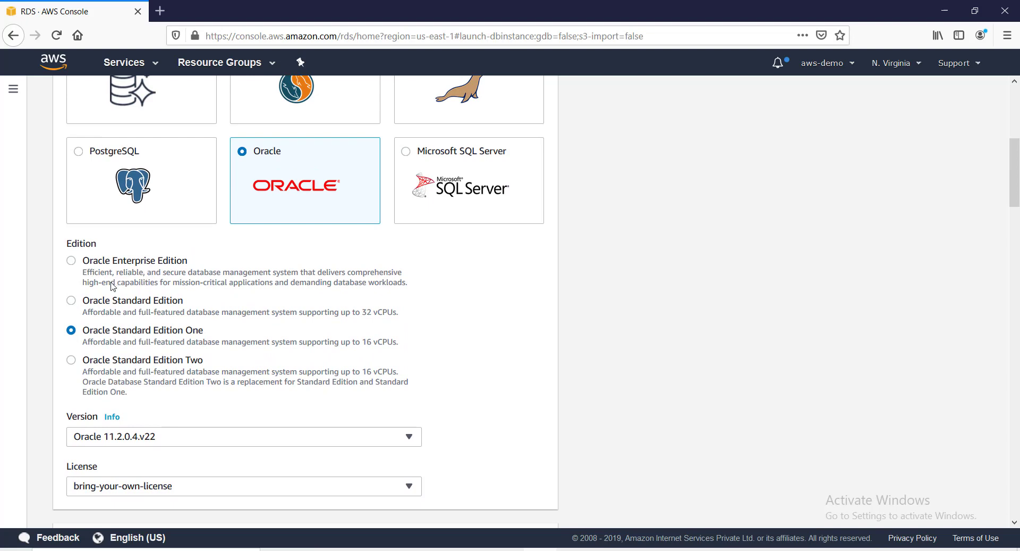
Toggle between editions and settle on Oracle Standard Edition Two.
left_click(107, 305)
left_click(72, 335)
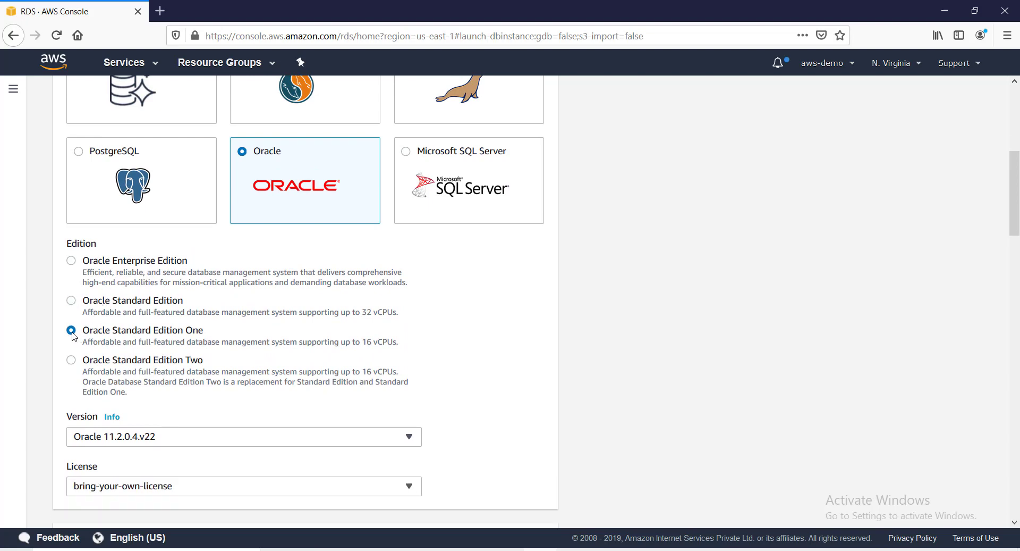
scroll(363, 388, "down", 3)
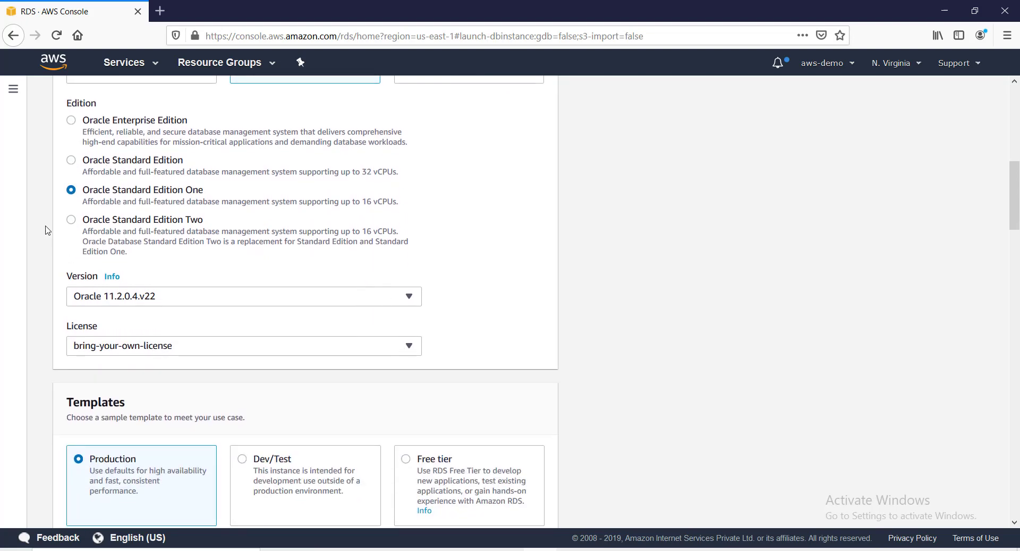
left_click(71, 219)
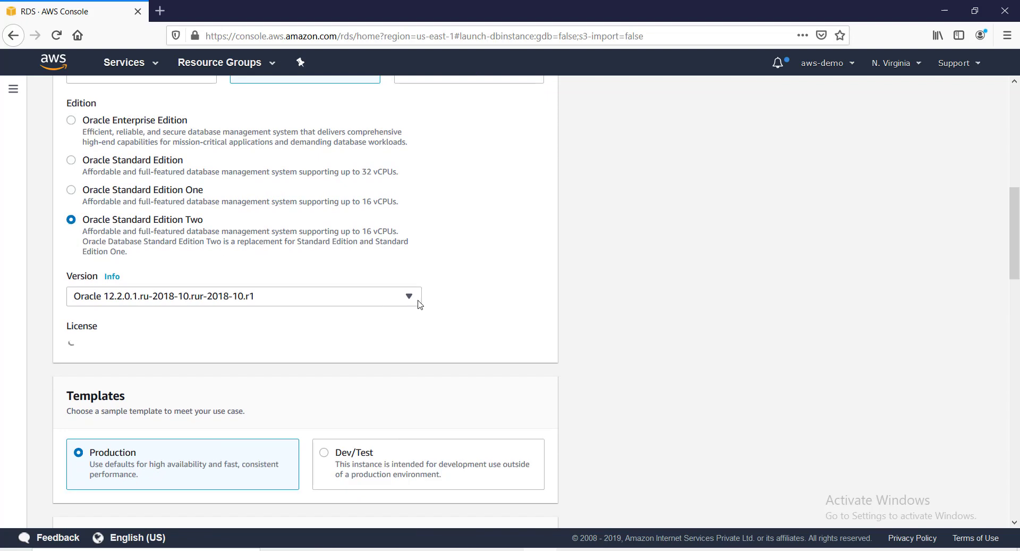
Keep version Oracle 12.2.0.1.ru-2018-10.rur-2018-10.r1 and set the license model to license-included.
left_click(414, 299)
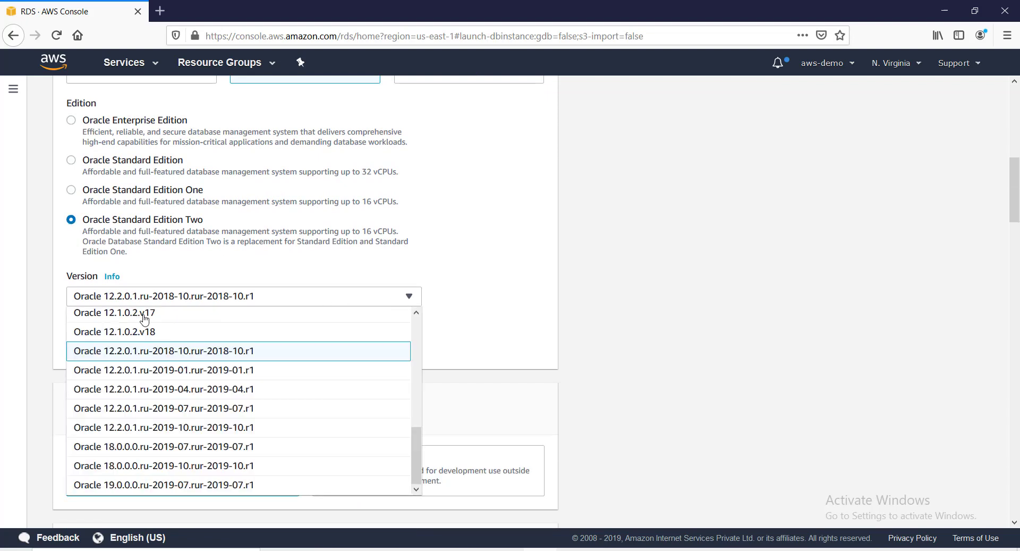
left_click(136, 347)
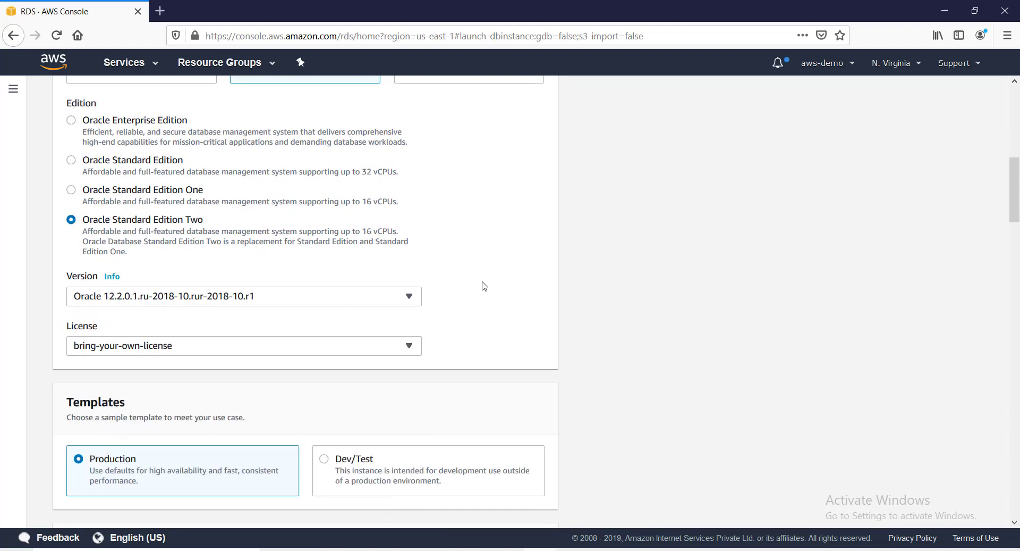
scroll(425, 279, "up", 3)
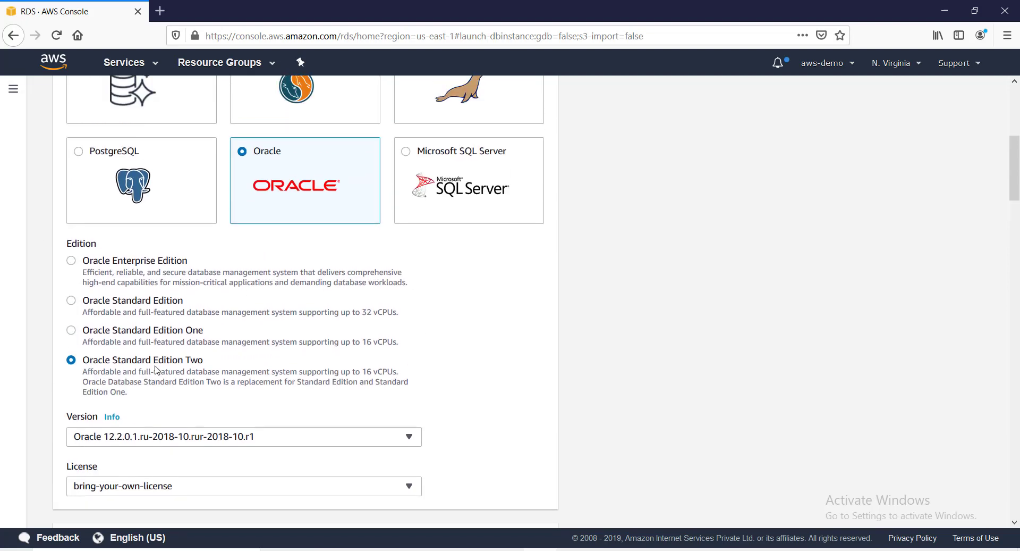
scroll(164, 373, "down", 3)
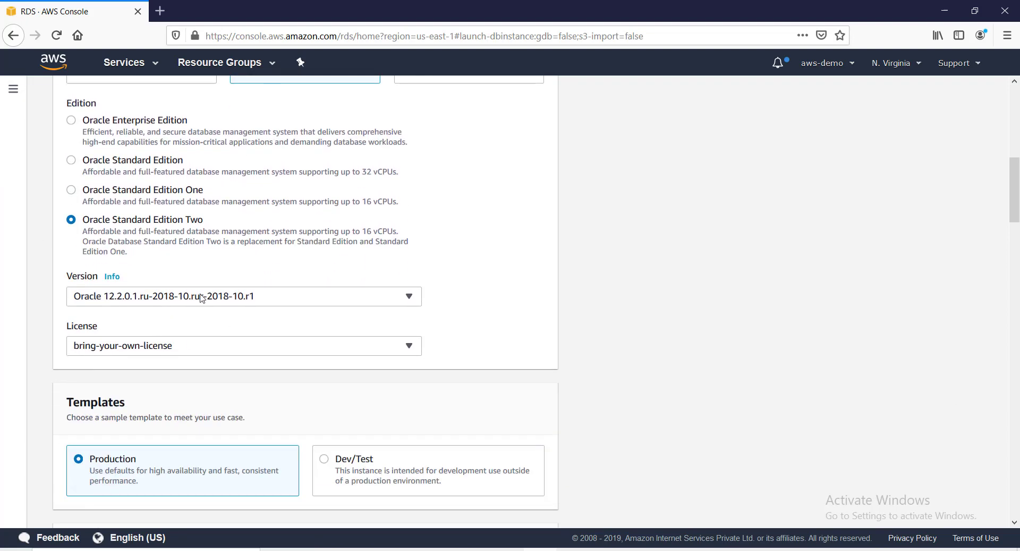
left_click(167, 350)
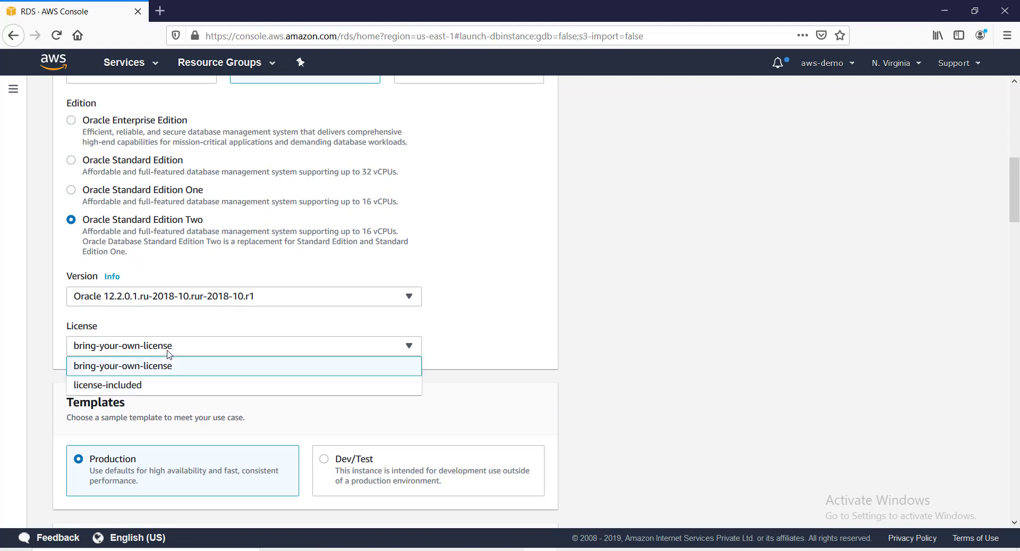
left_click(160, 392)
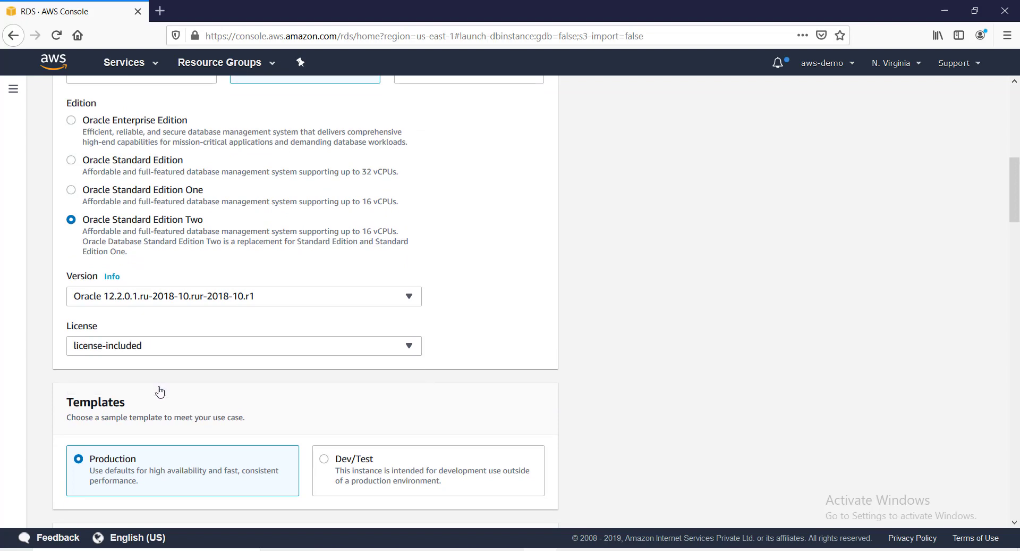
scroll(161, 391, "down", 3)
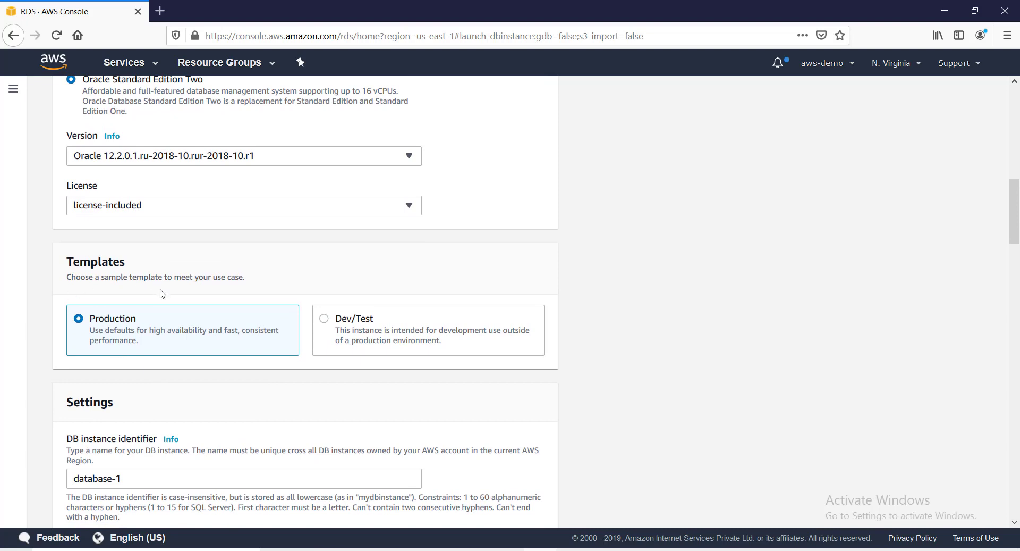
Choose the Dev/Test template and replace database-1 with mytestdb as the DB instance identifier.
left_click(325, 322)
scroll(239, 382, "down", 4)
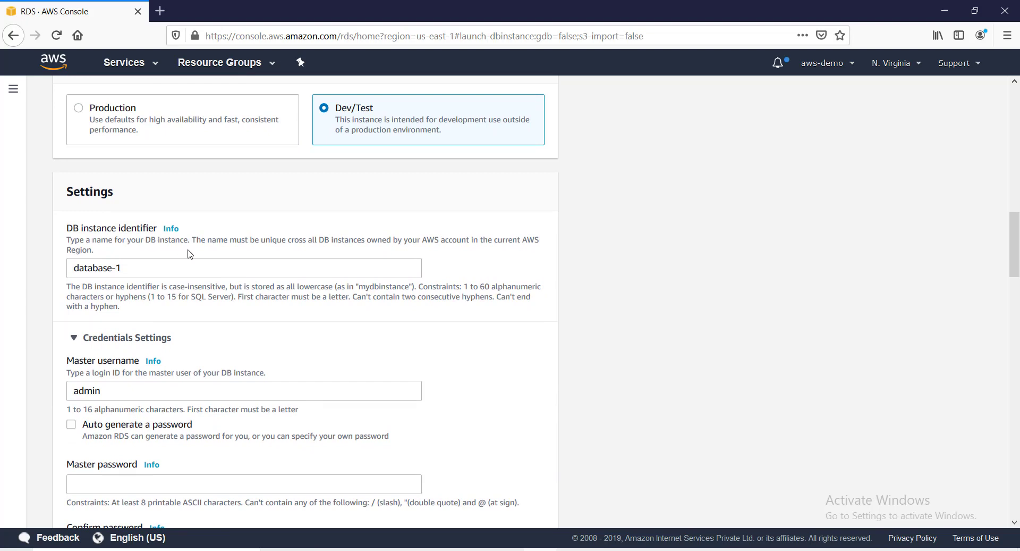
left_click(173, 267)
key("ctrl+a")
type("mt")
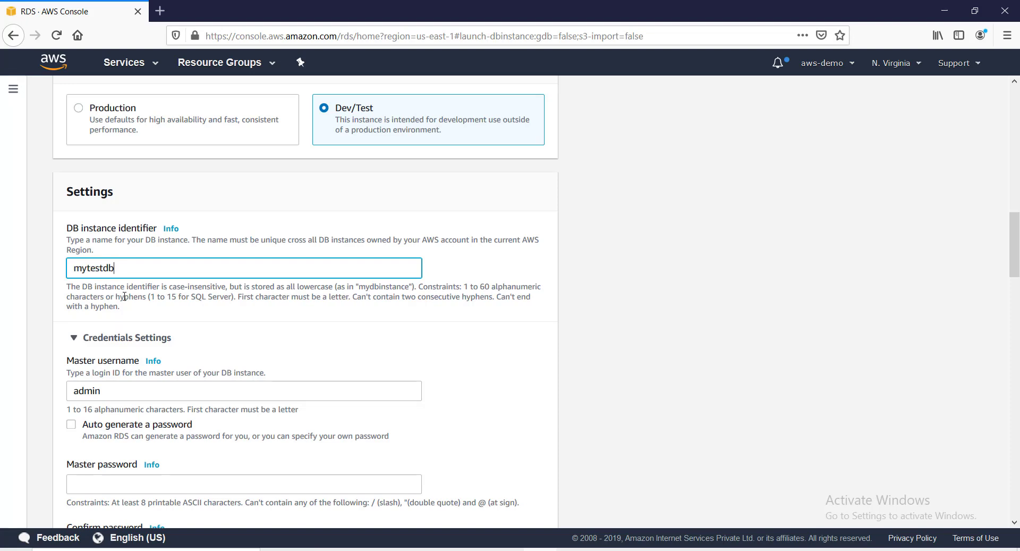
scroll(98, 359, "down", 3)
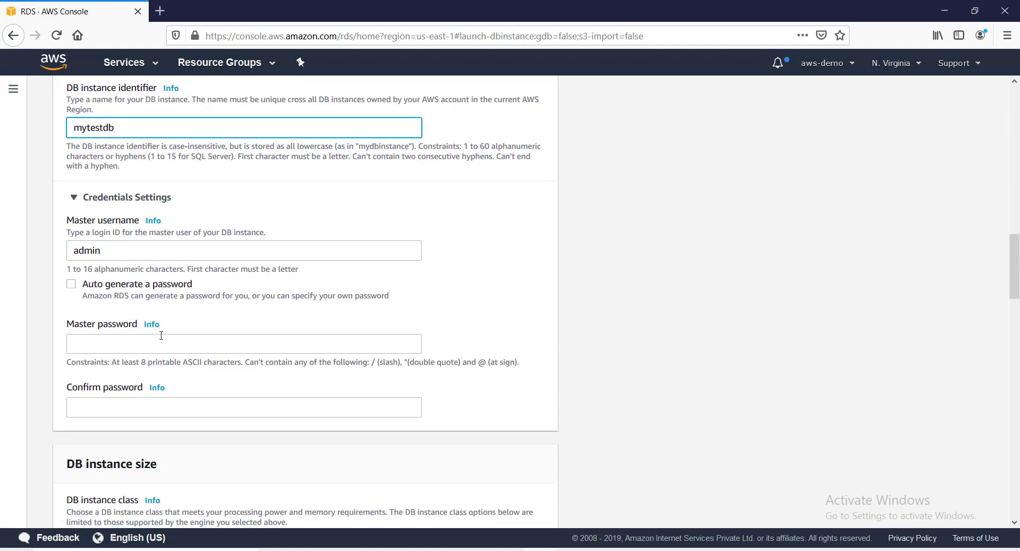
Enter the master password and confirm it.
left_click(143, 339)
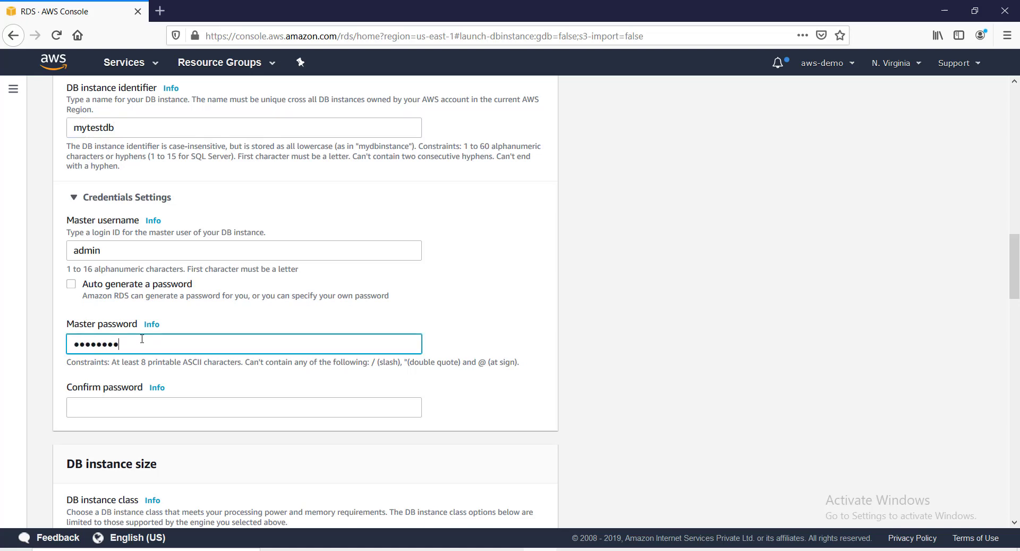
left_click(146, 403)
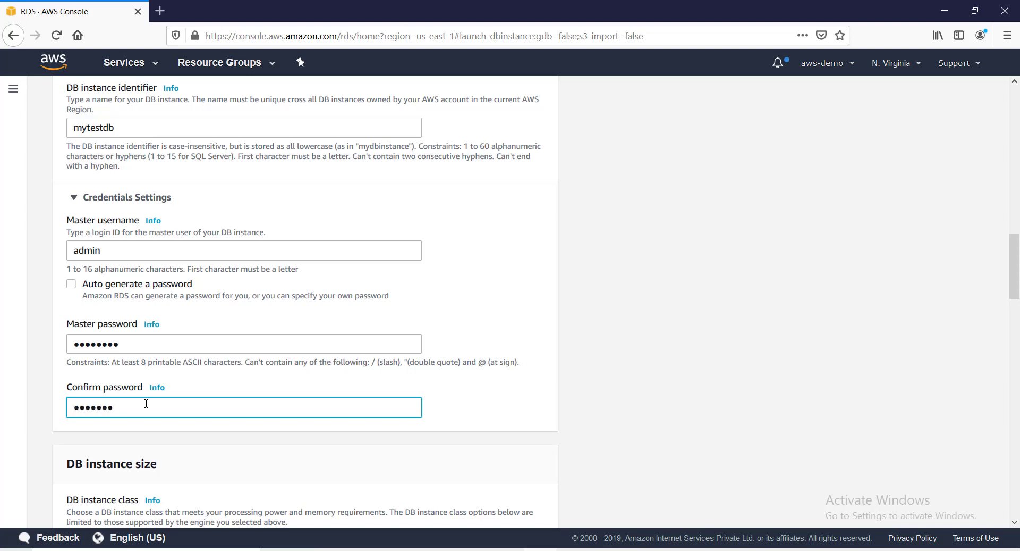
scroll(144, 401, "down", 4)
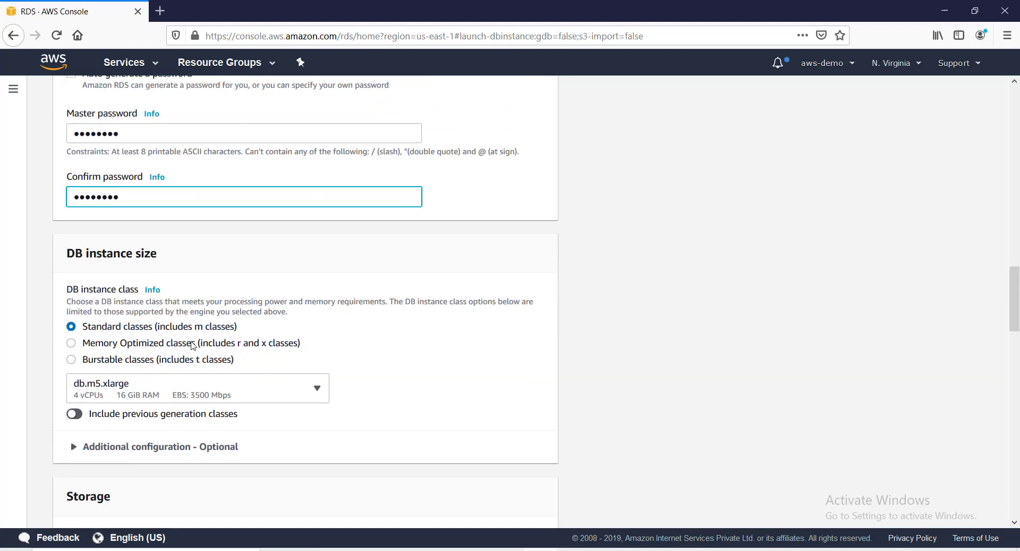
Review the DB instance class list and keep db.m5.xlarge.
scroll(322, 327, "down", 1)
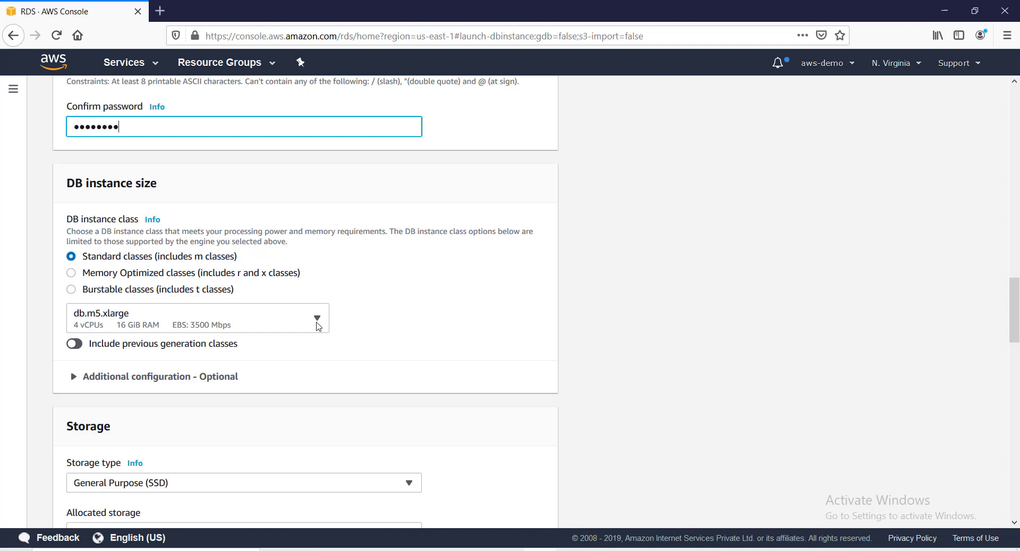
left_click(318, 319)
left_click(317, 319)
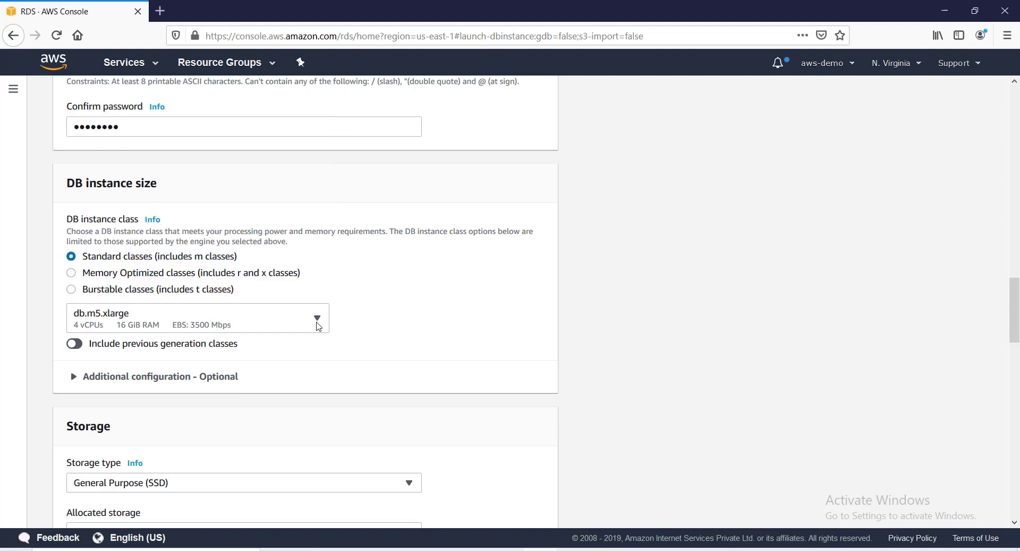
scroll(324, 333, "up", 5)
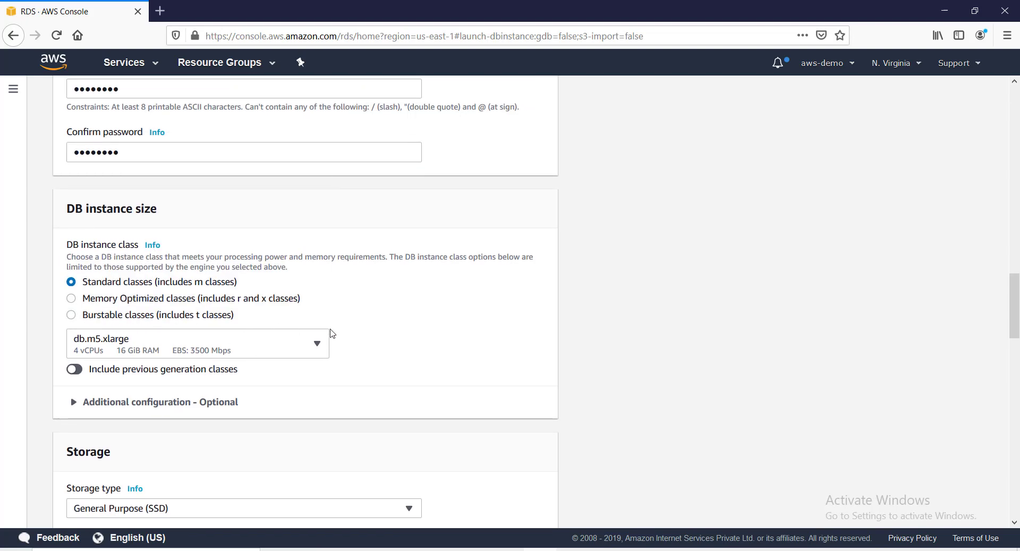
scroll(187, 201, "up", 8)
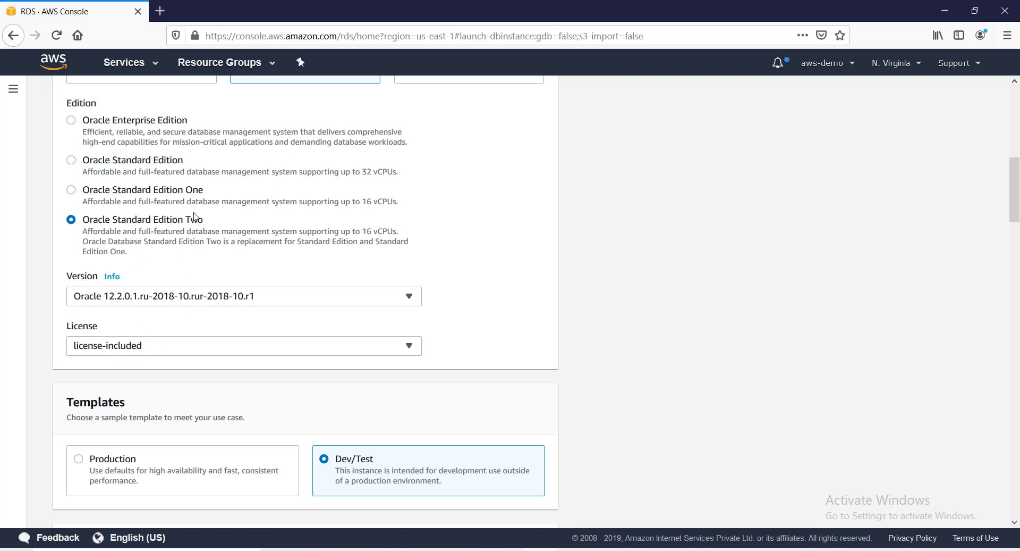
scroll(179, 321, "down", 8)
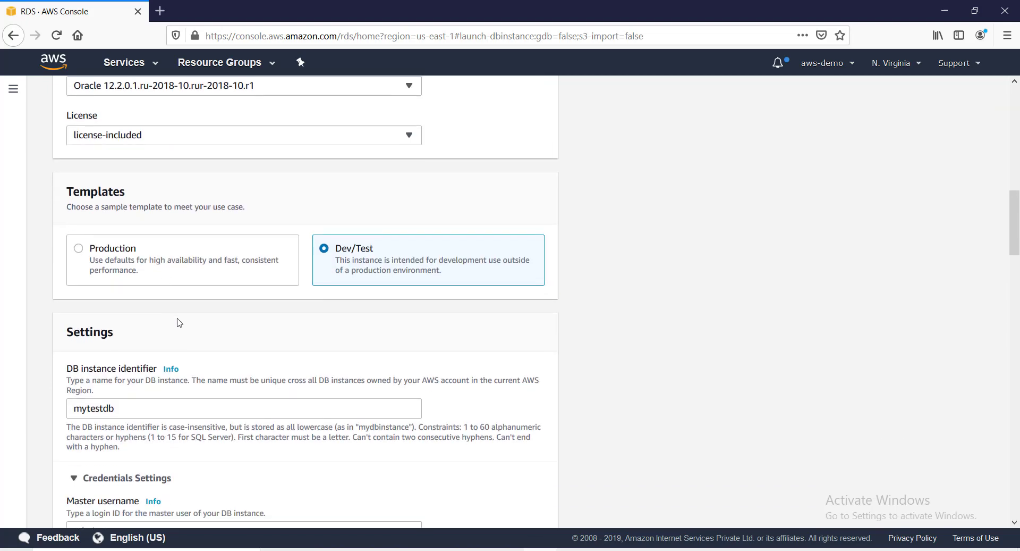
scroll(180, 321, "down", 8)
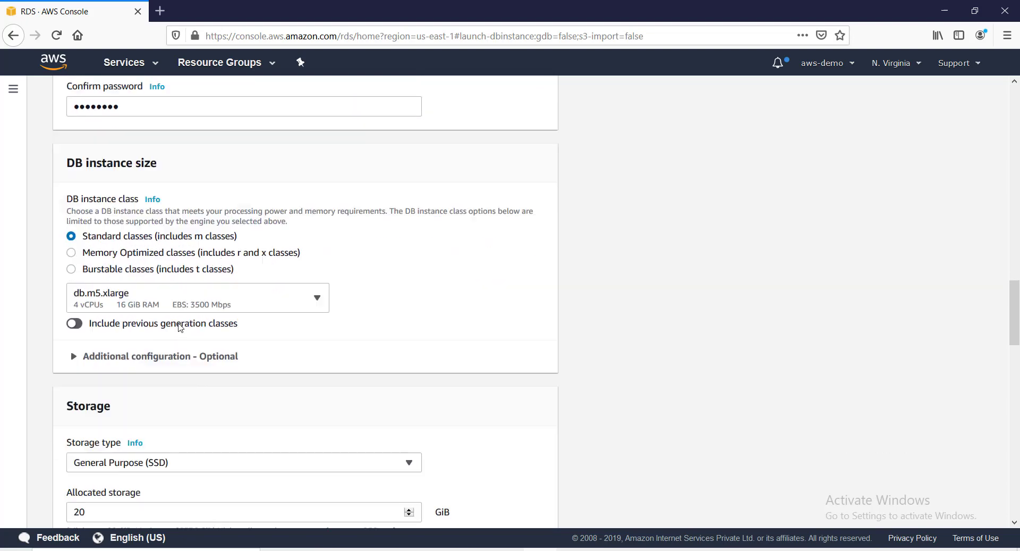
left_click(313, 256)
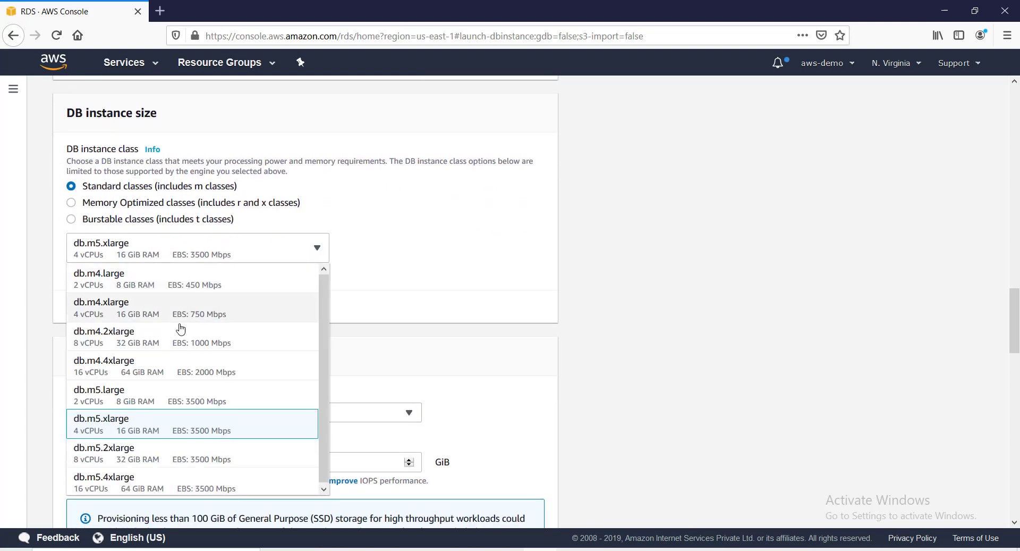
left_click(101, 434)
scroll(273, 299, "down", 2)
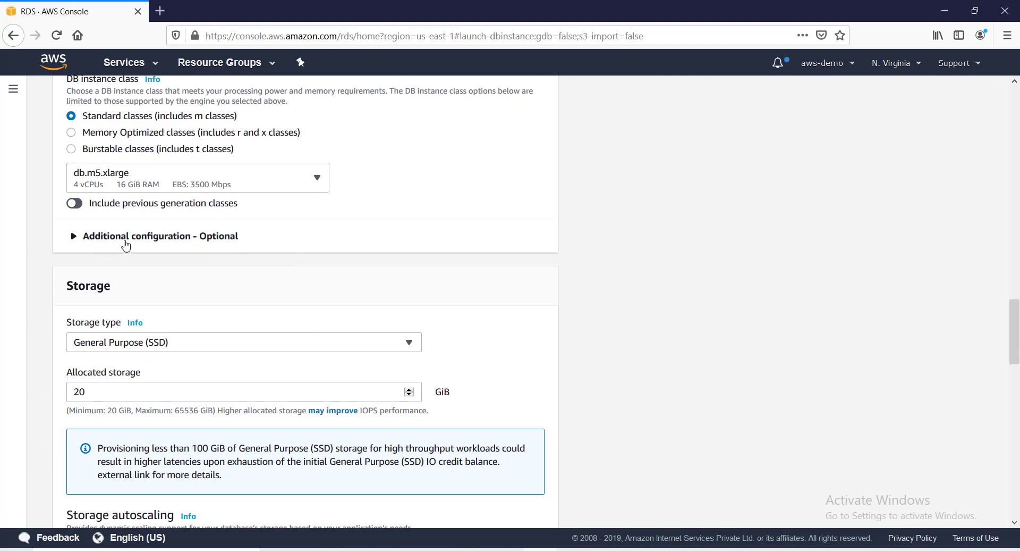
Expand Additional configuration to show the optional processor feature settings.
left_click(125, 242)
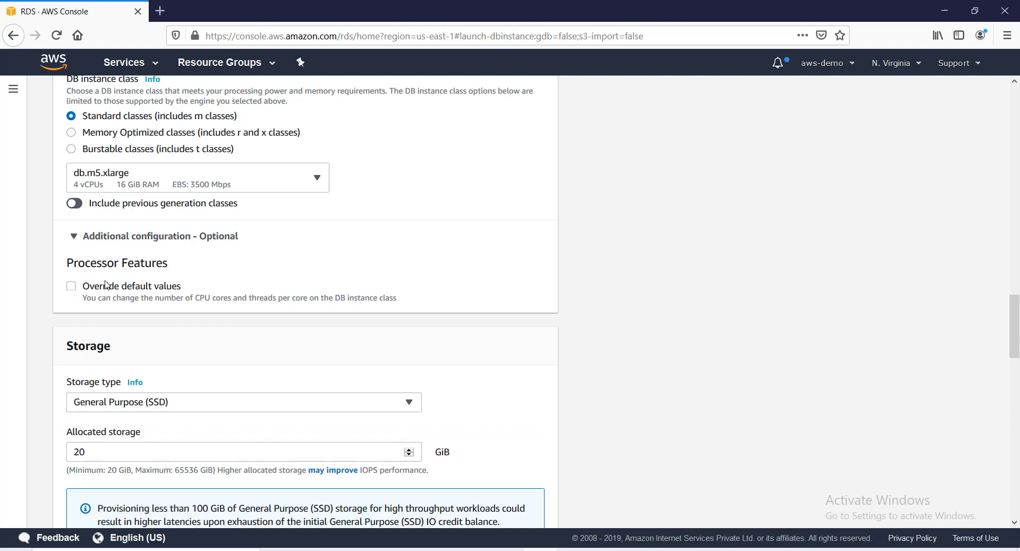
scroll(136, 305, "down", 2)
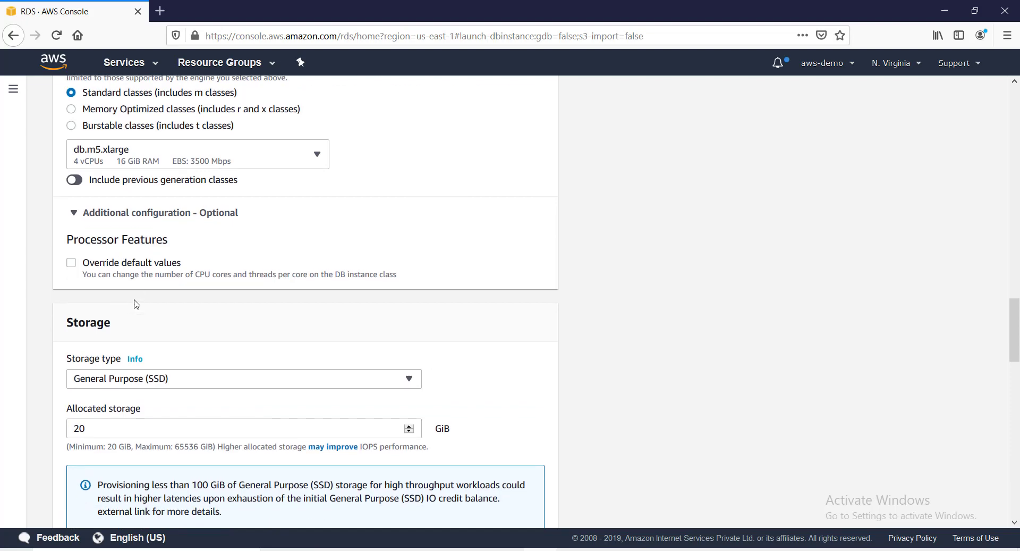
scroll(145, 296, "down", 2)
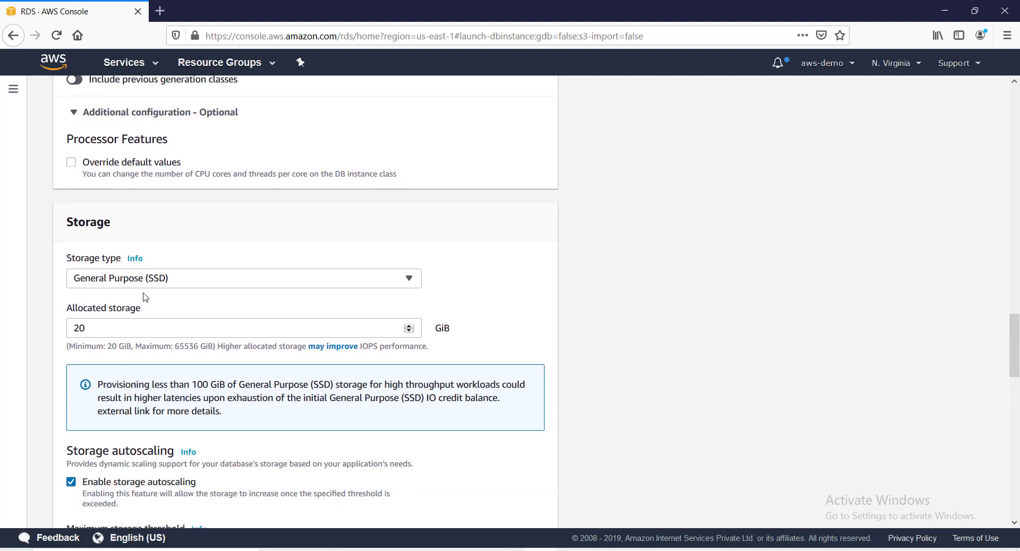
Set allocated storage to 50 GiB, keeping General Purpose (SSD) as the storage type.
left_click_drag(99, 318, 68, 314)
type("0")
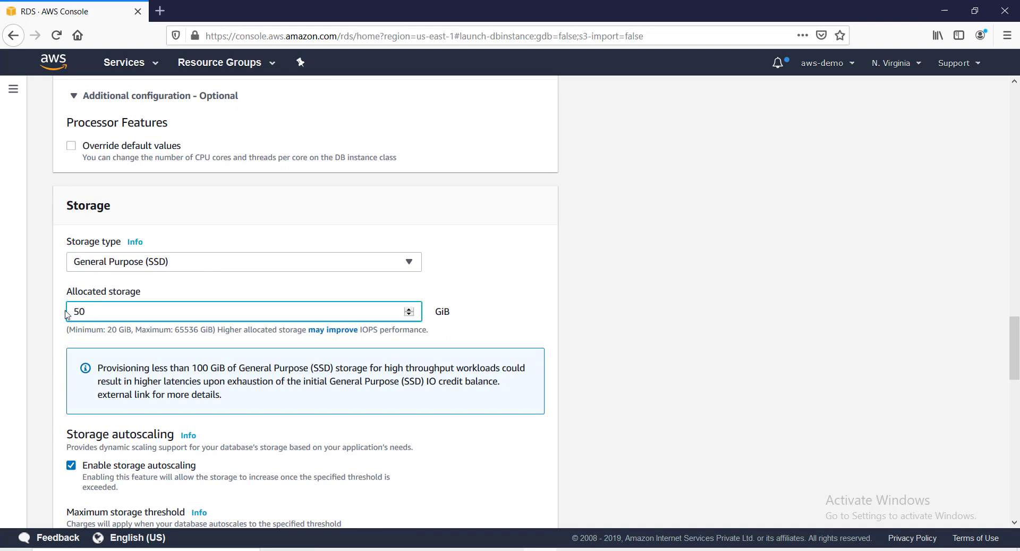
left_click(43, 348)
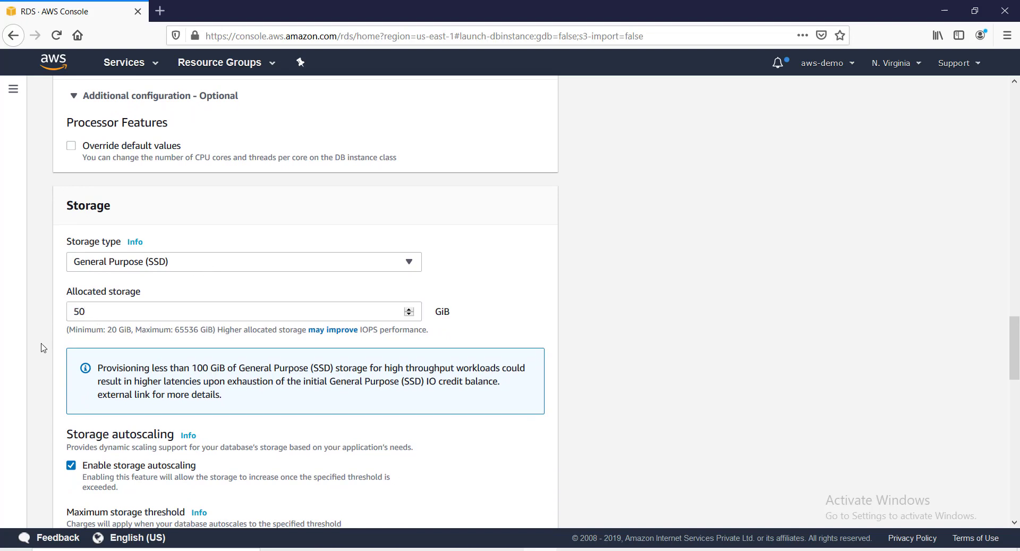
left_click(182, 269)
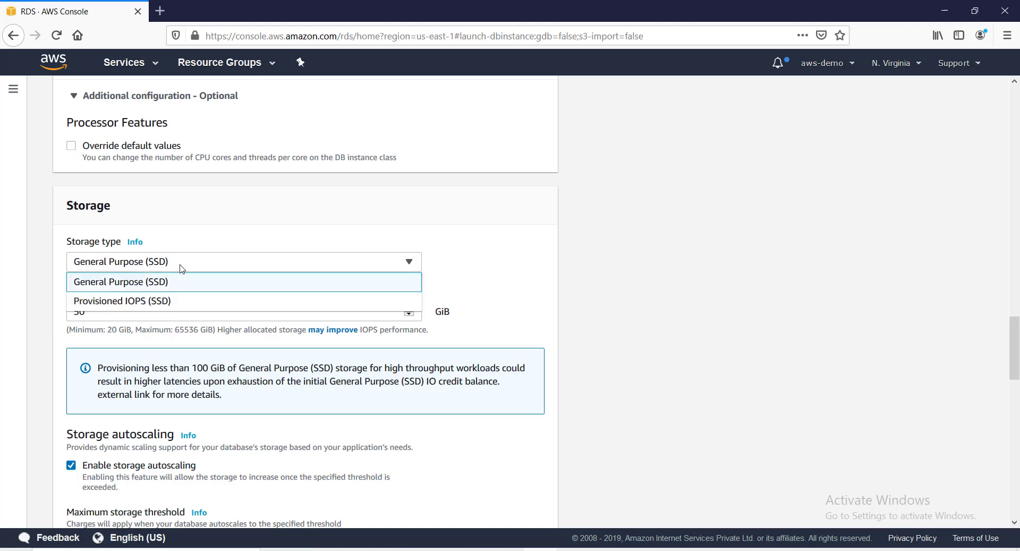
left_click(206, 230)
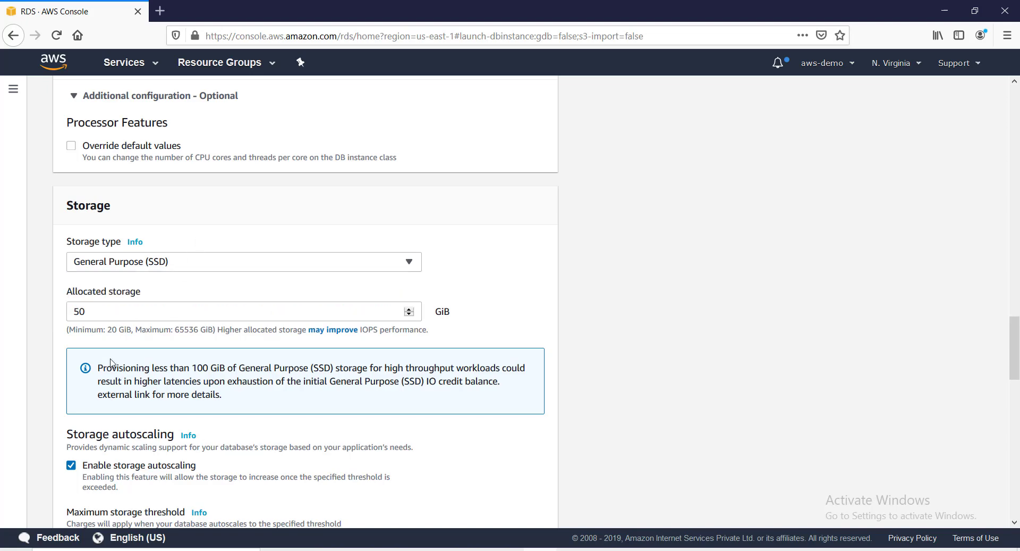
scroll(109, 340, "down", 3)
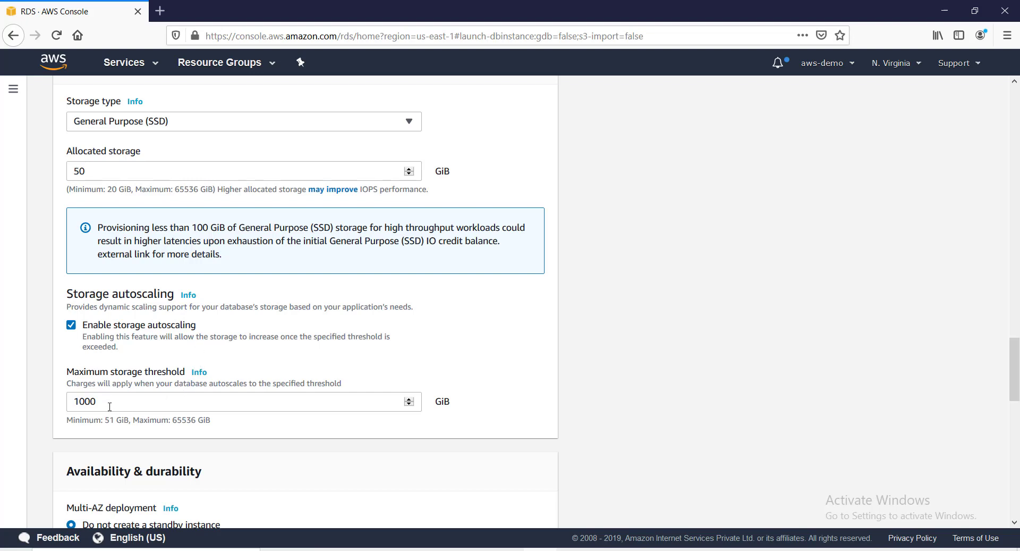
Lower the maximum storage threshold from 1000 to 100 GiB.
left_click_drag(110, 407, 63, 402)
type("100")
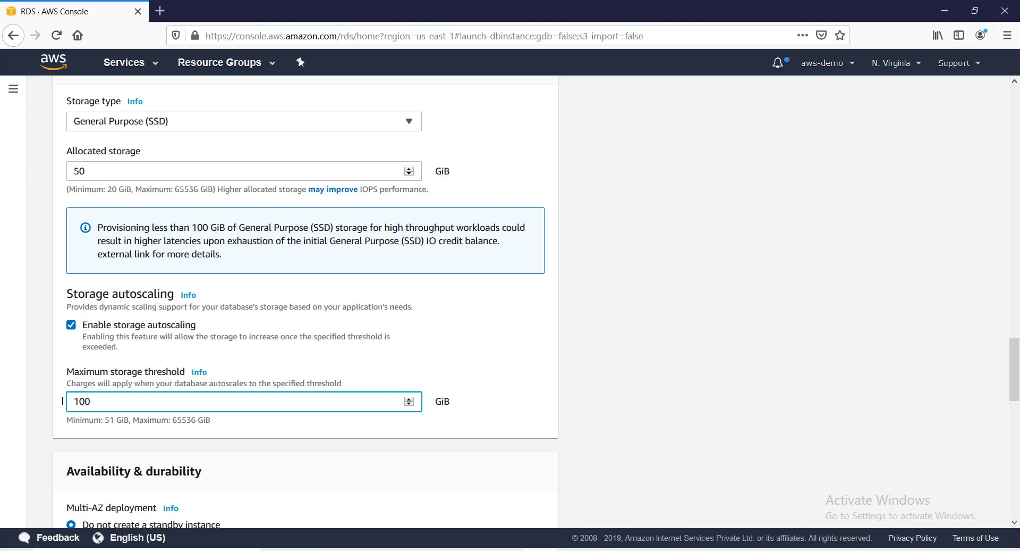
left_click(494, 335)
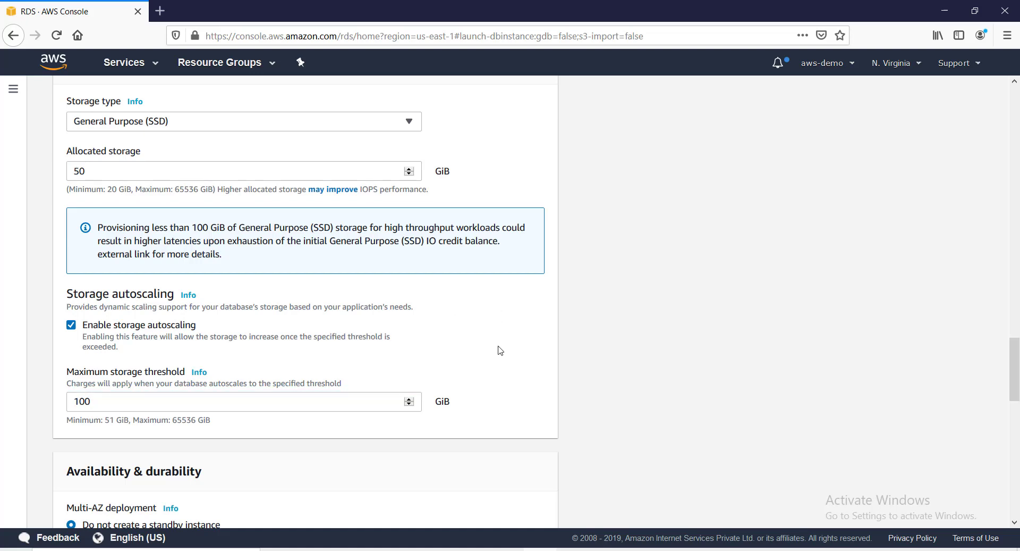
scroll(500, 348, "down", 3)
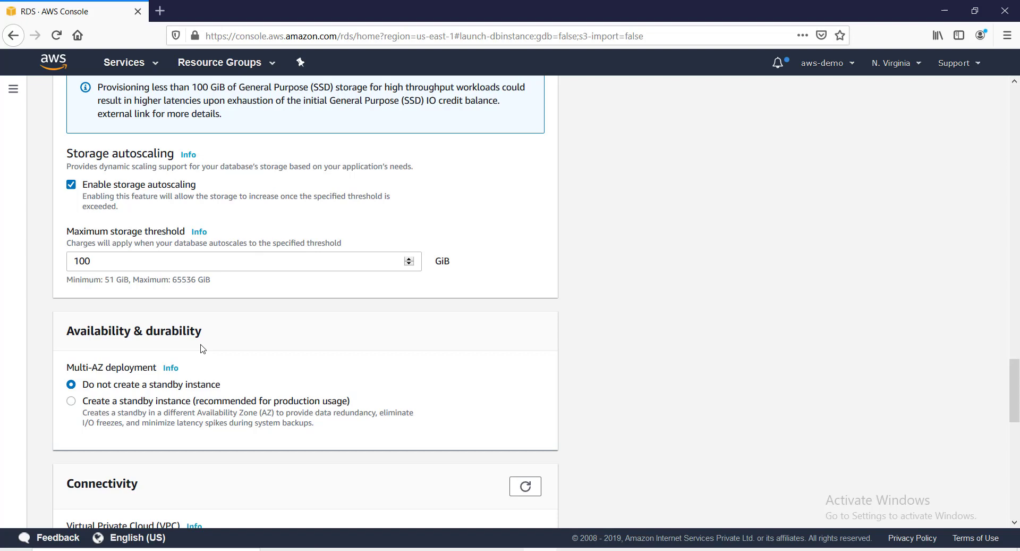
Select 'Create a standby instance' for Multi-AZ deployment, leaving the Default VPC.
scroll(159, 394, "down", 2)
left_click(71, 331)
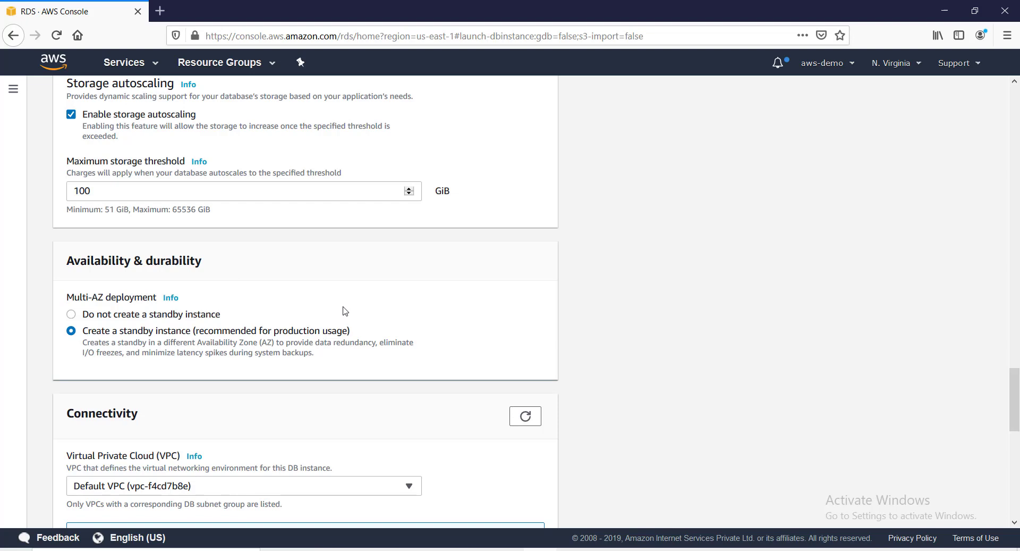
scroll(345, 316, "down", 3)
scroll(184, 332, "down", 3)
scroll(121, 227, "up", 1)
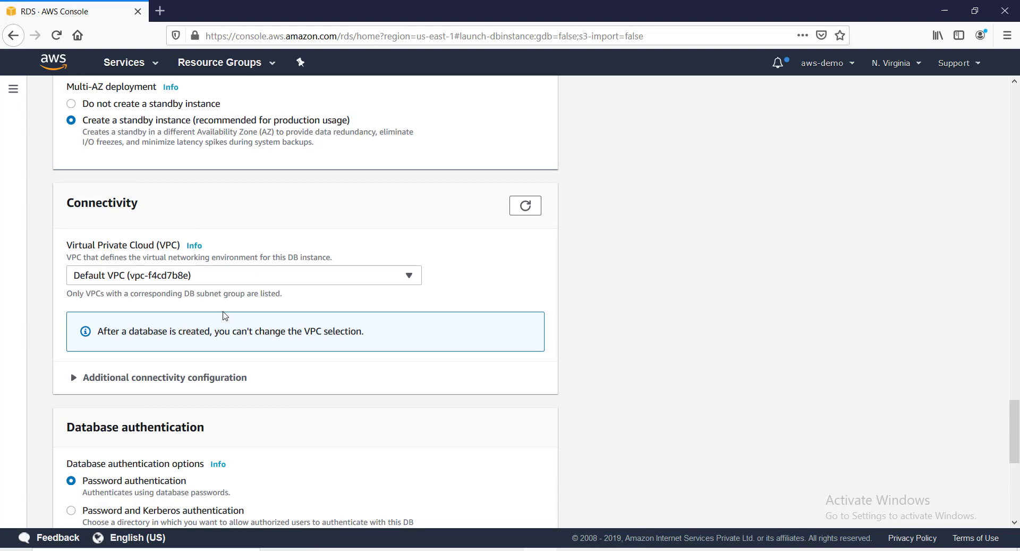
Expand the additional connectivity settings and set Publicly accessible to Yes.
scroll(223, 315, "down", 3)
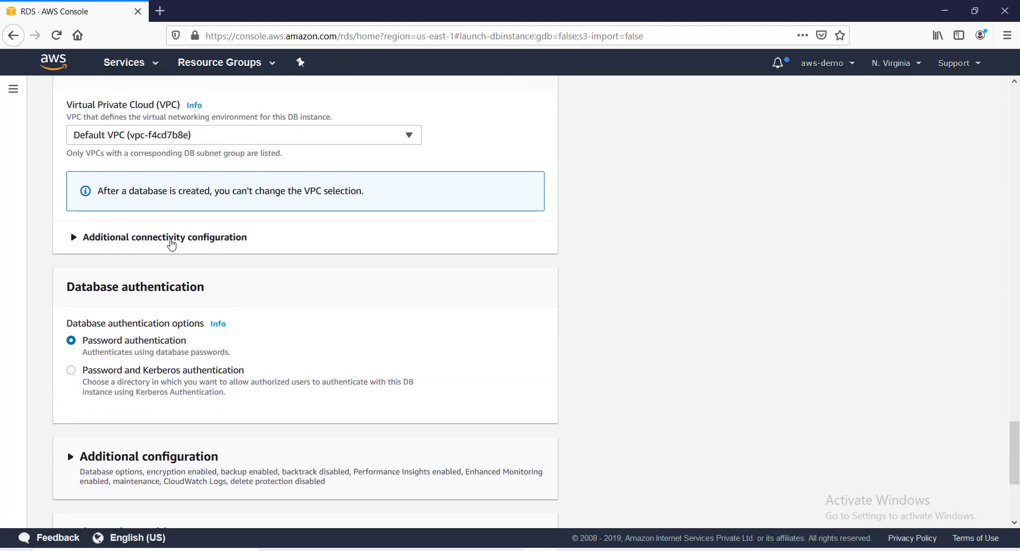
left_click(171, 243)
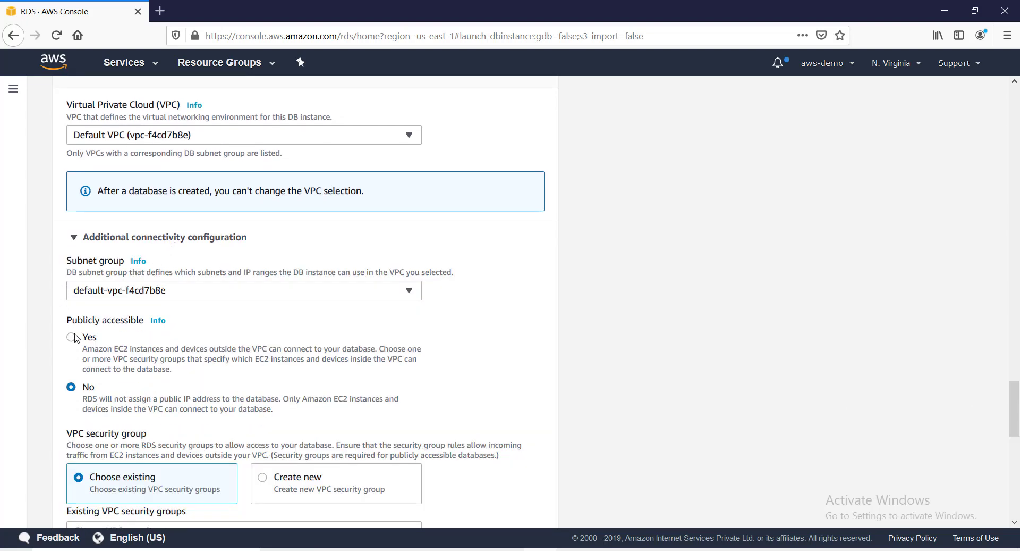
scroll(77, 338, "down", 1)
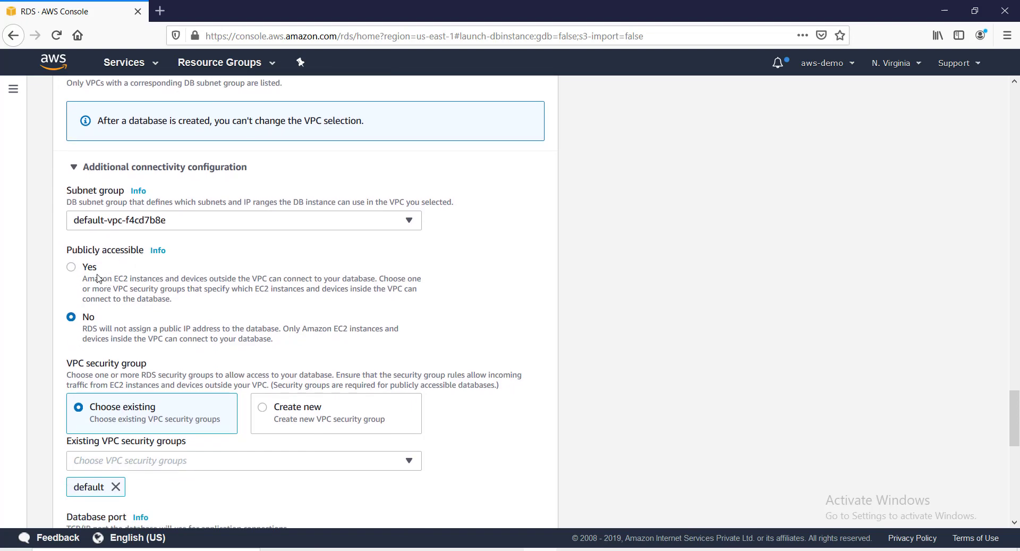
left_click(72, 267)
scroll(170, 291, "down", 2)
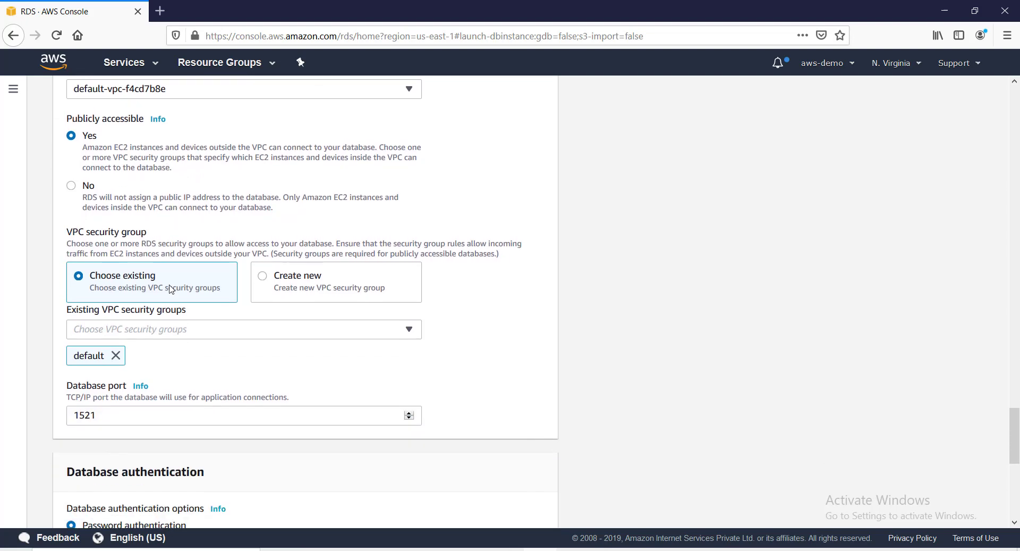
Add Oracle-RDS-SG to the VPC security groups alongside default.
left_click(170, 319)
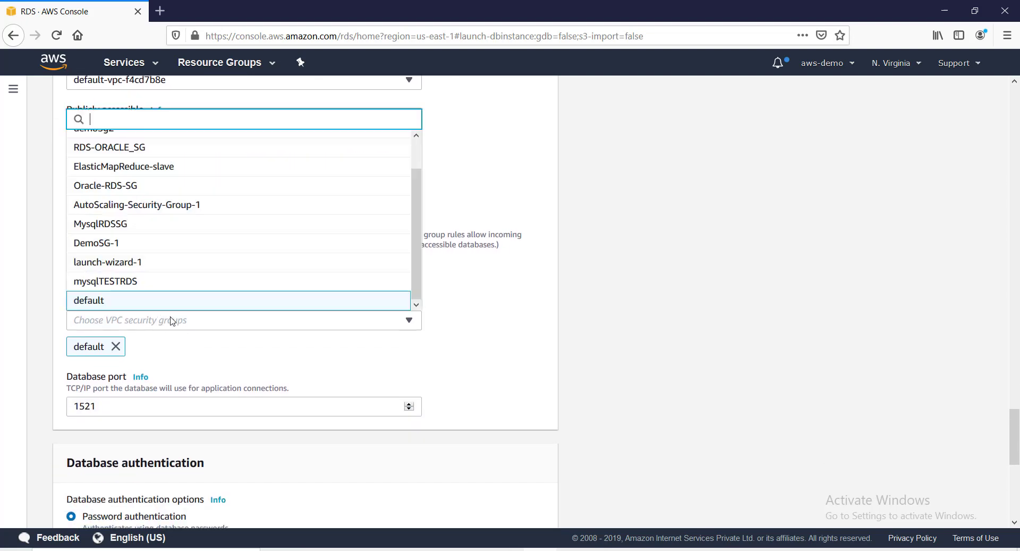
left_click(128, 187)
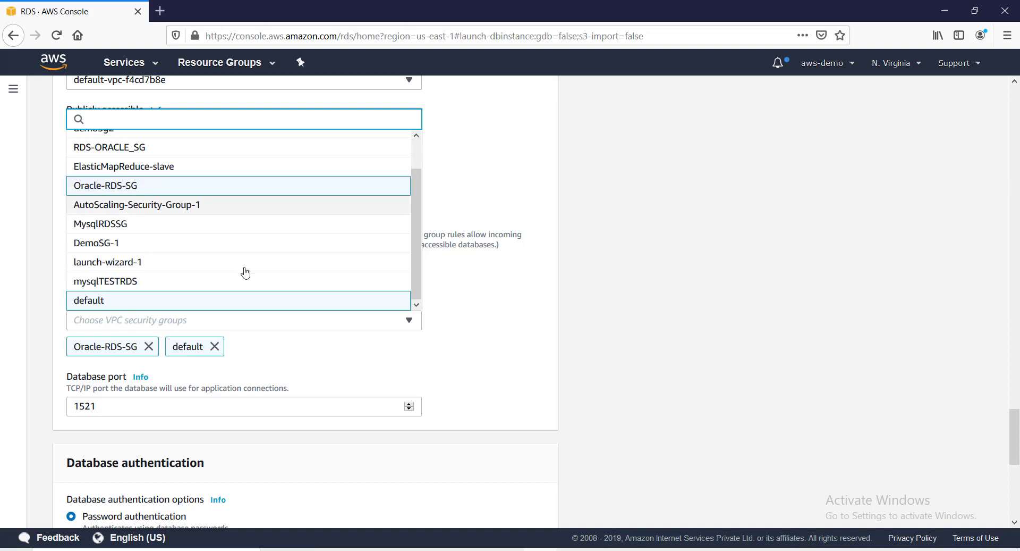
left_click(316, 363)
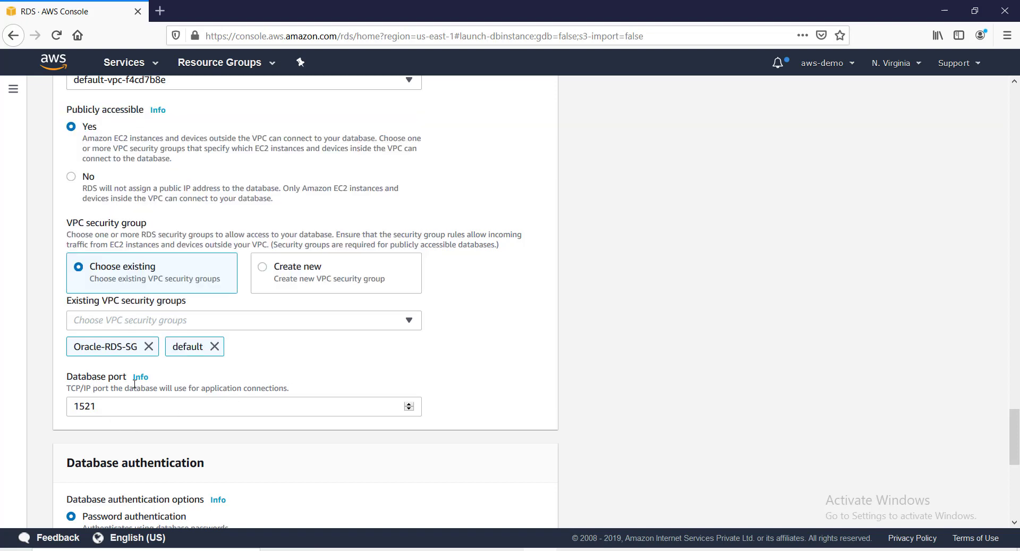
scroll(109, 406, "down", 2)
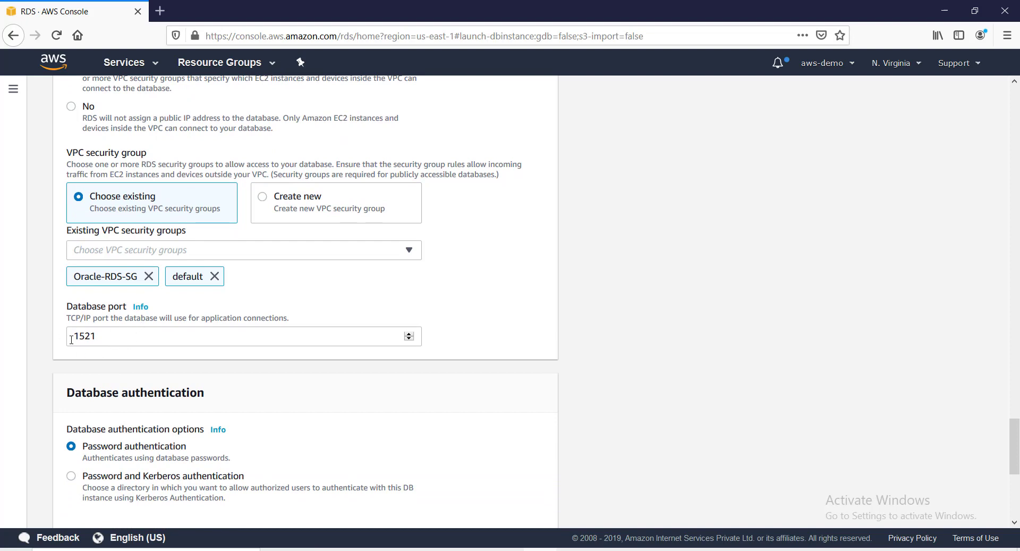
scroll(240, 371, "down", 4)
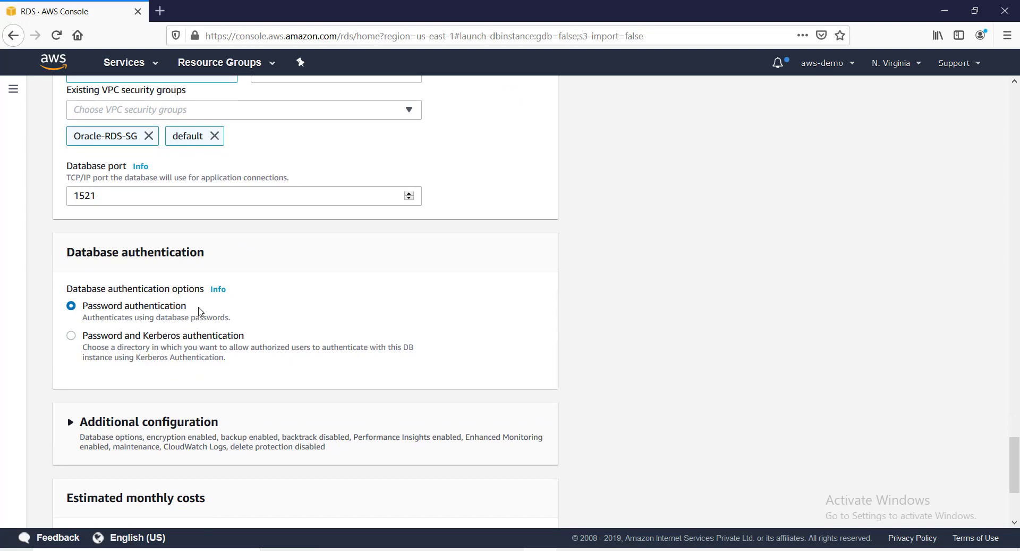
scroll(282, 320, "down", 4)
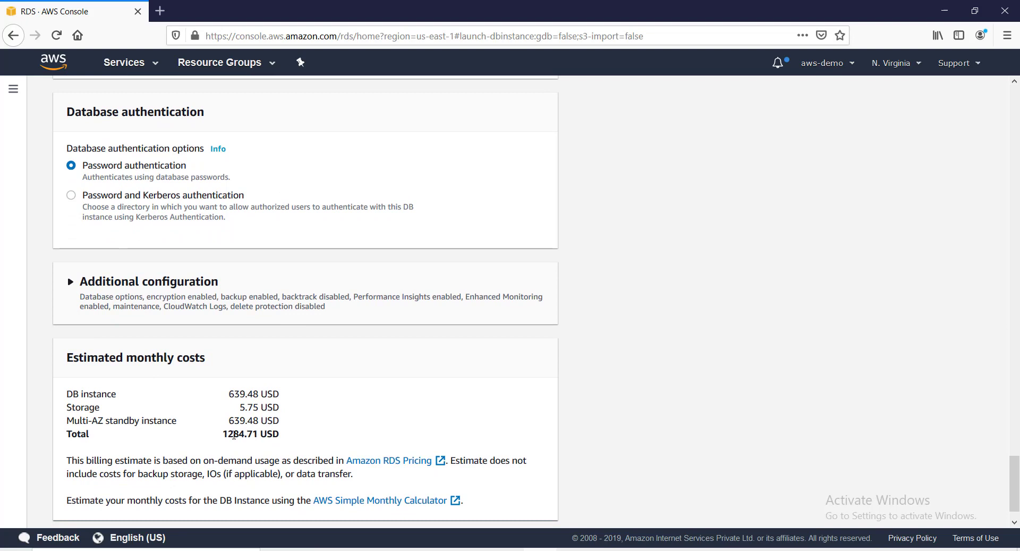
left_click_drag(222, 434, 287, 420)
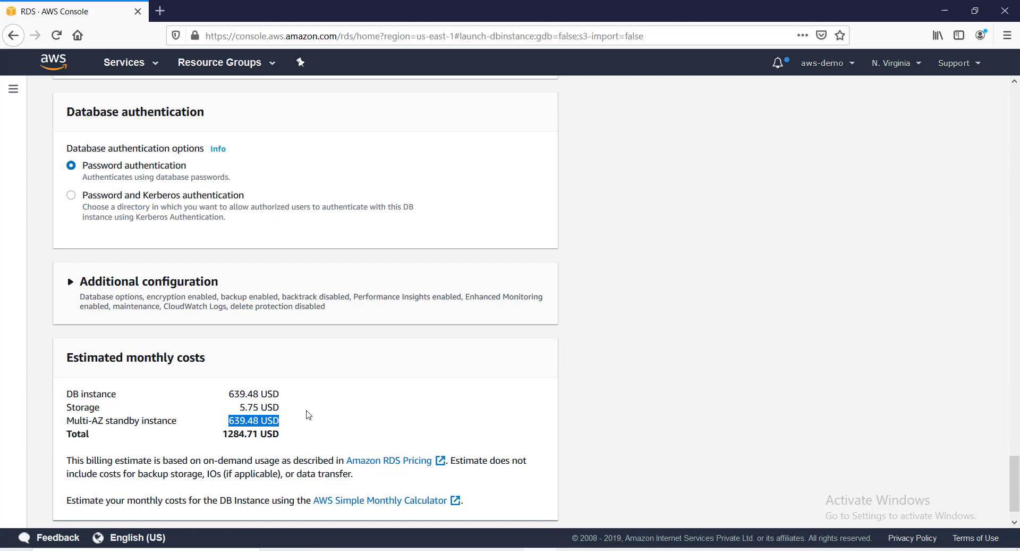
left_click(309, 414)
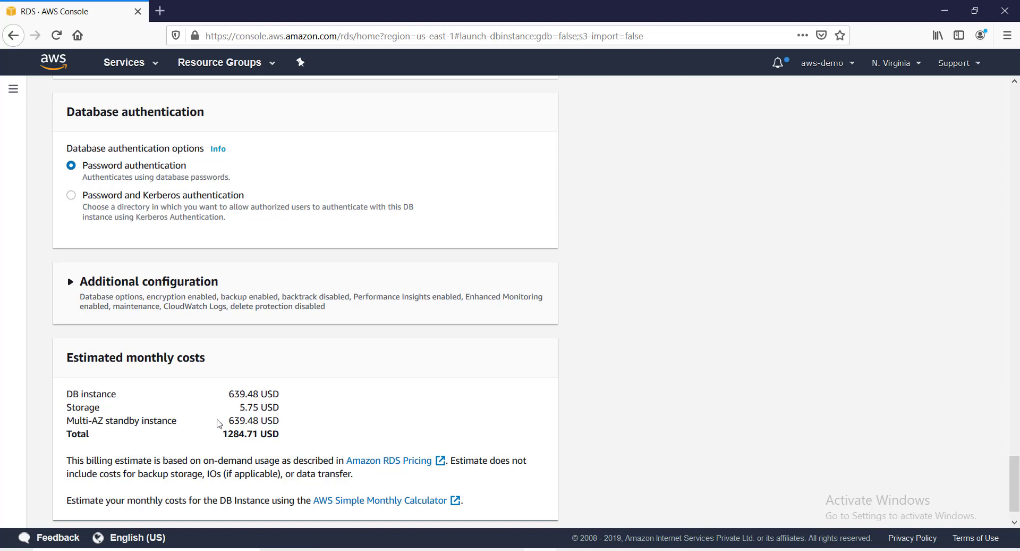
left_click_drag(224, 434, 286, 444)
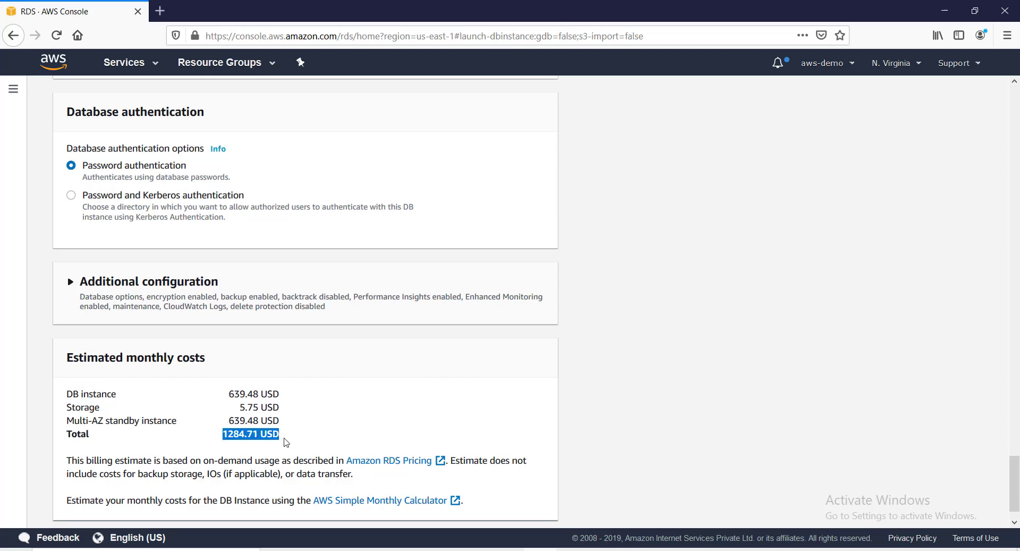
scroll(294, 432, "up", 1)
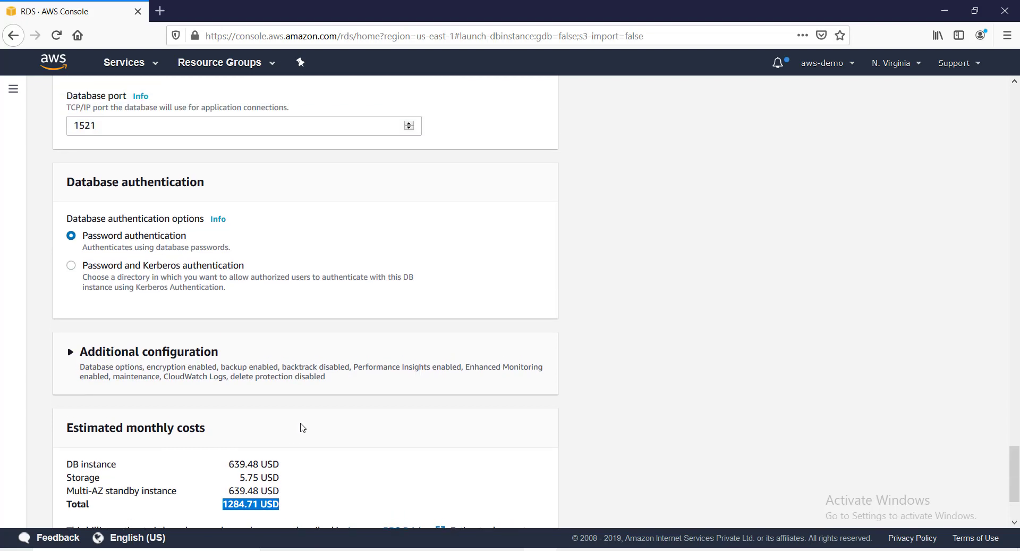
Expand Additional configuration and enter mytestdb as the initial database name.
left_click(181, 364)
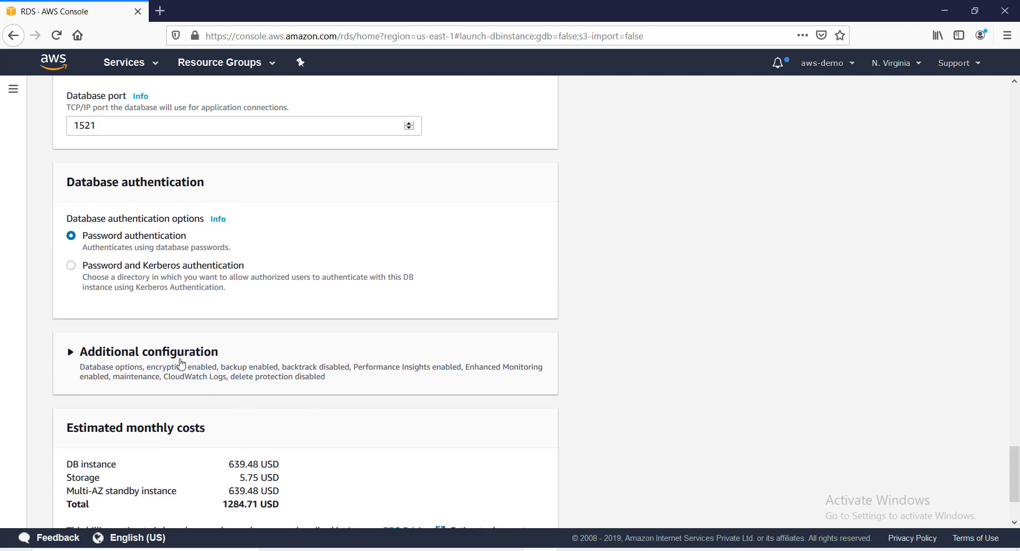
scroll(181, 364, "down", 2)
left_click(181, 317)
type("mt")
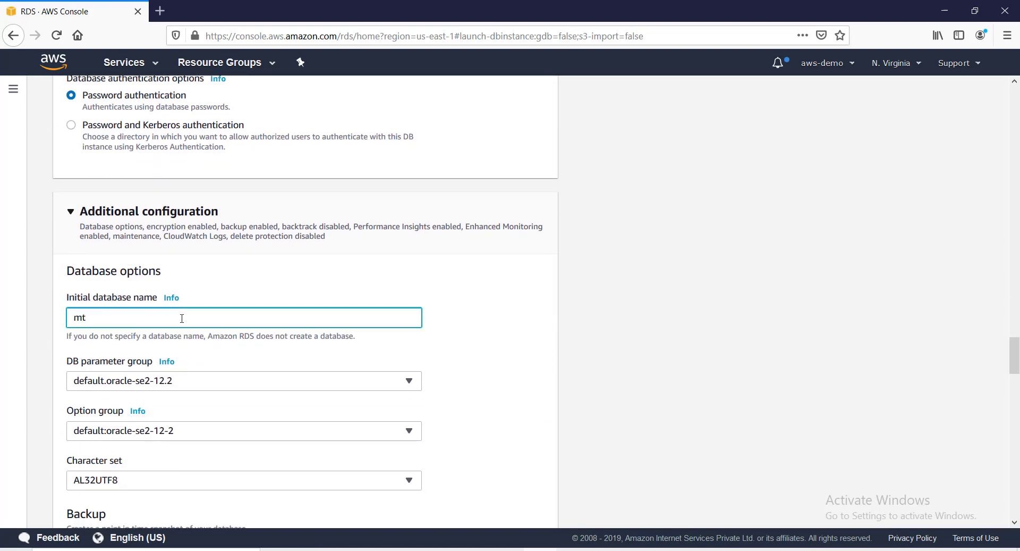
type("t")
key("BackSpace")
type("test")
scroll(235, 387, "down", 1)
scroll(235, 387, "down", 2)
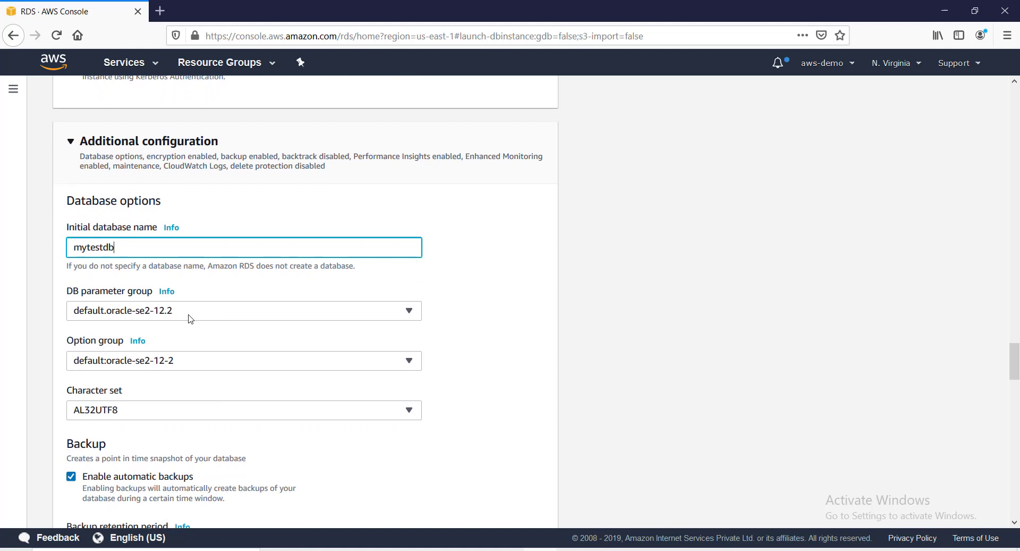
scroll(176, 351, "down", 2)
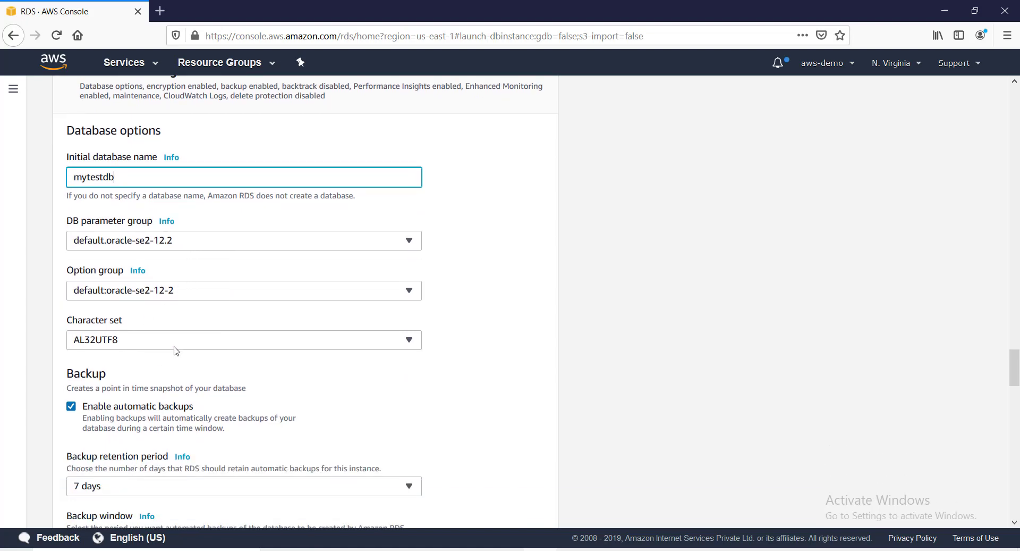
Keep the AL32UTF8 character set; disable automatic backups, encryption and Performance Insights.
left_click(174, 346)
left_click(174, 346)
scroll(166, 372, "down", 2)
scroll(165, 375, "down", 3)
left_click(72, 267)
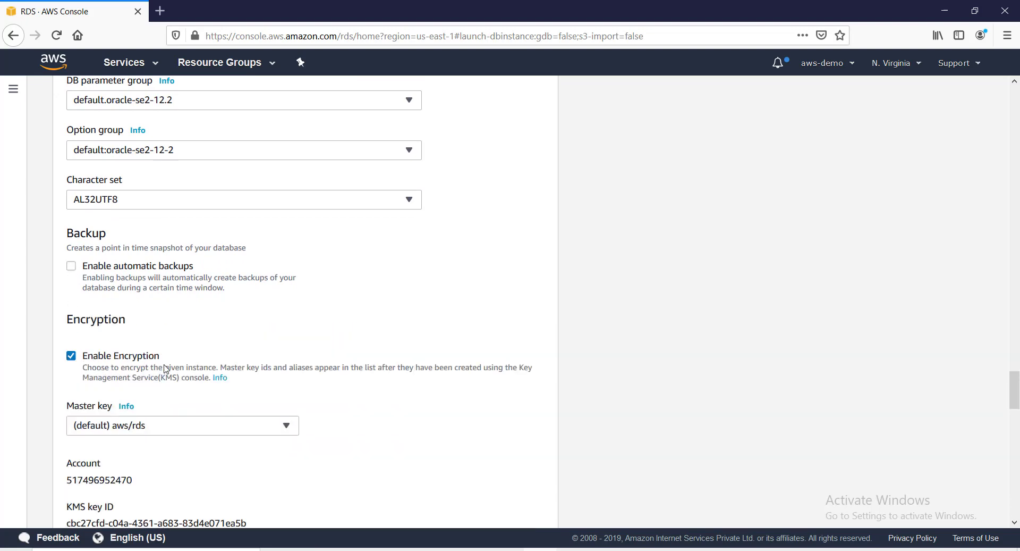
left_click(71, 356)
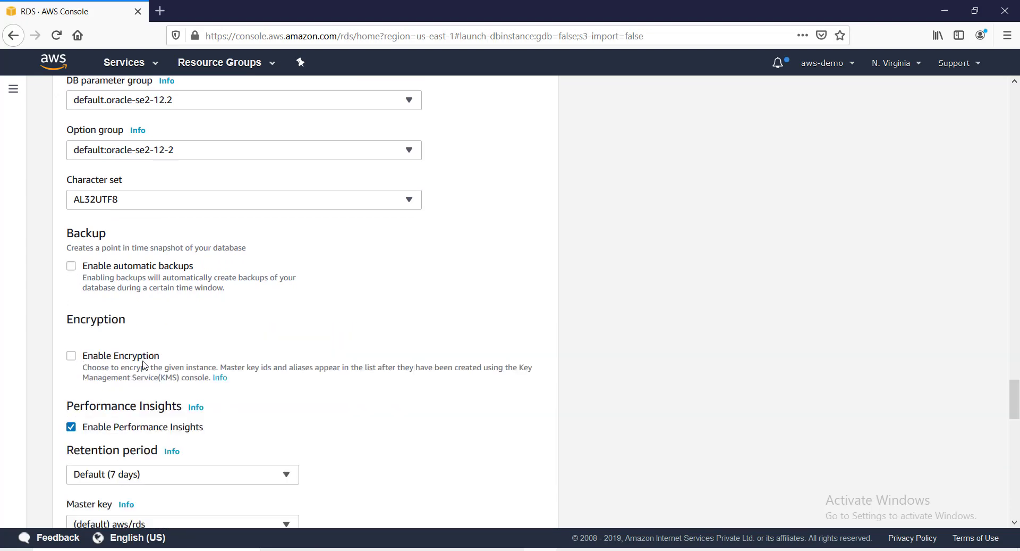
scroll(144, 365, "down", 3)
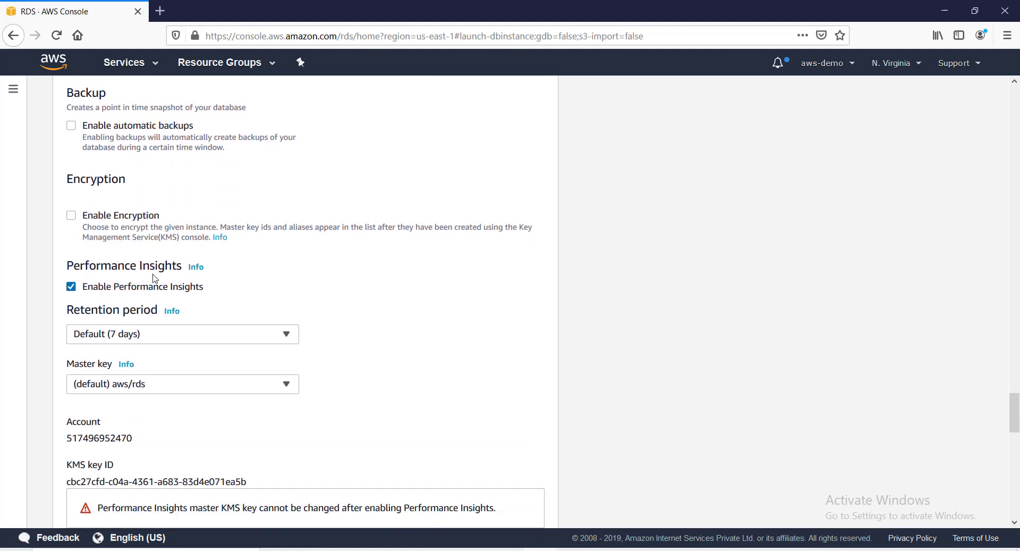
left_click(74, 291)
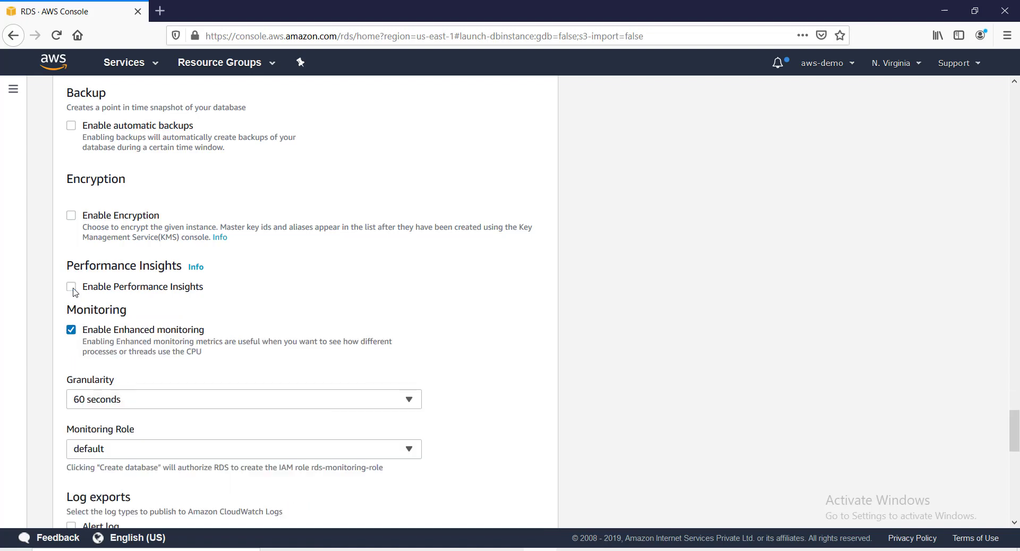
scroll(136, 340, "down", 3)
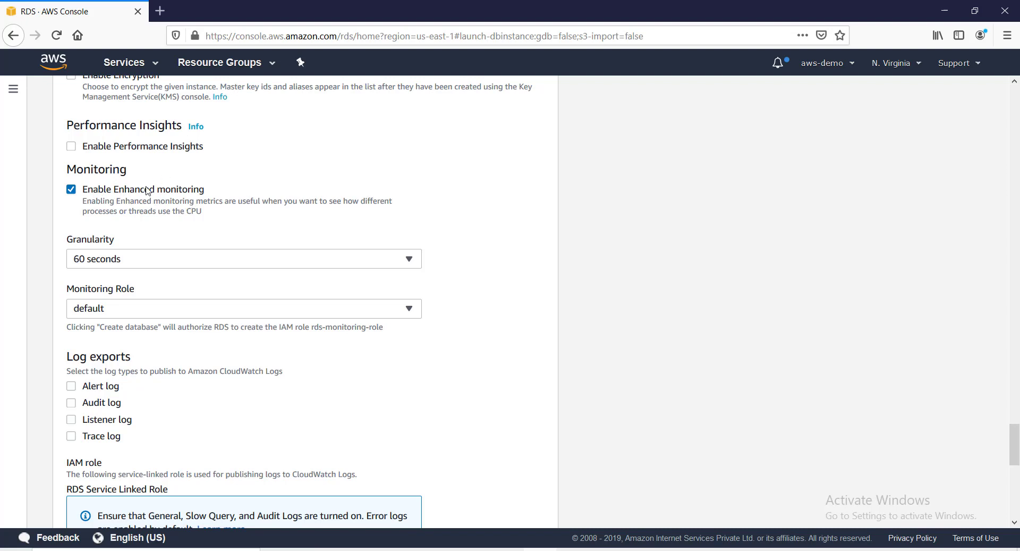
Disable Enhanced monitoring and export the Alert, Audit, Listener and Trace logs to CloudWatch.
left_click(71, 191)
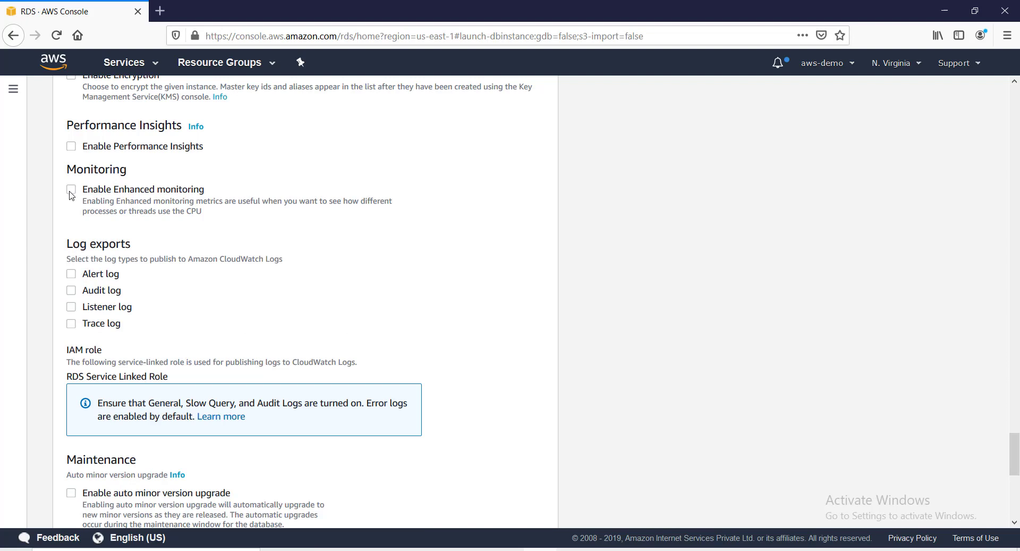
left_click(72, 274)
left_click(71, 290)
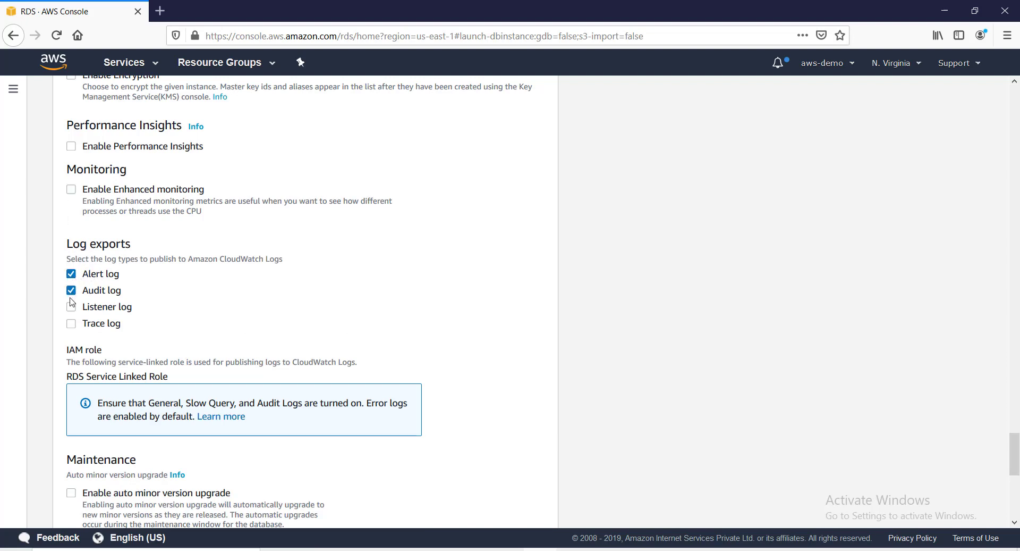
left_click(72, 307)
left_click(71, 323)
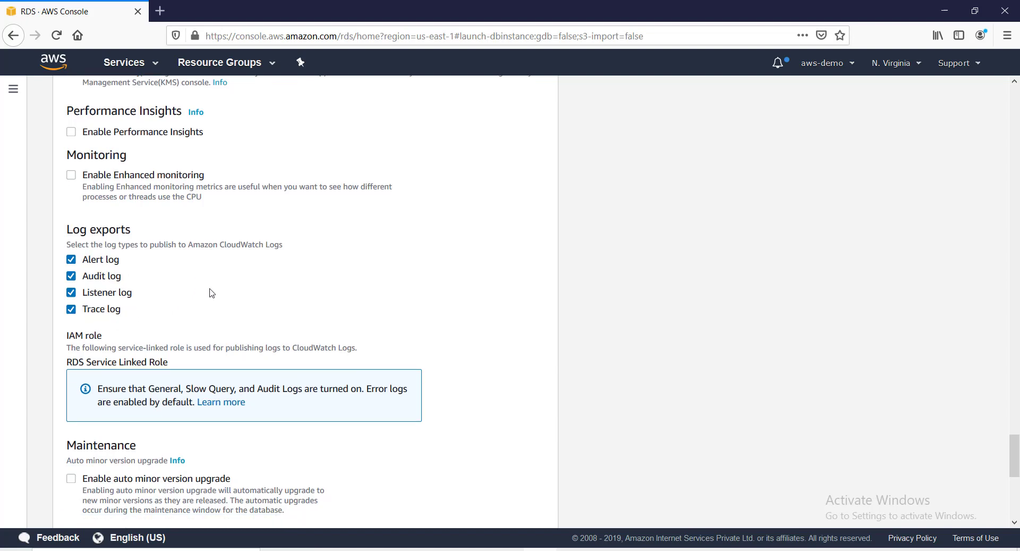
scroll(211, 292, "down", 3)
scroll(211, 292, "down", 2)
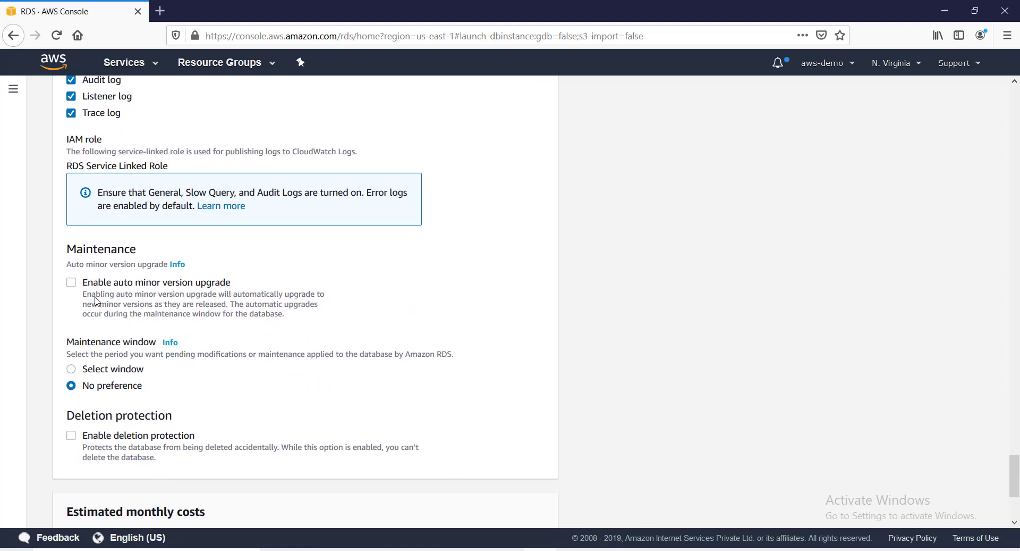
Enable auto minor version upgrade and keep the maintenance window at No preference.
left_click(72, 284)
left_click(102, 372)
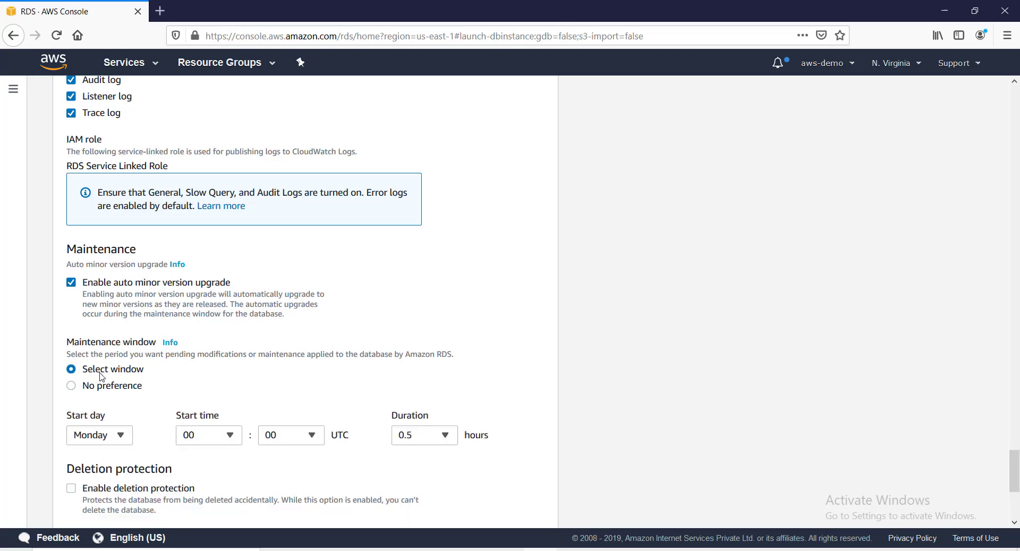
left_click(71, 385)
scroll(215, 370, "down", 3)
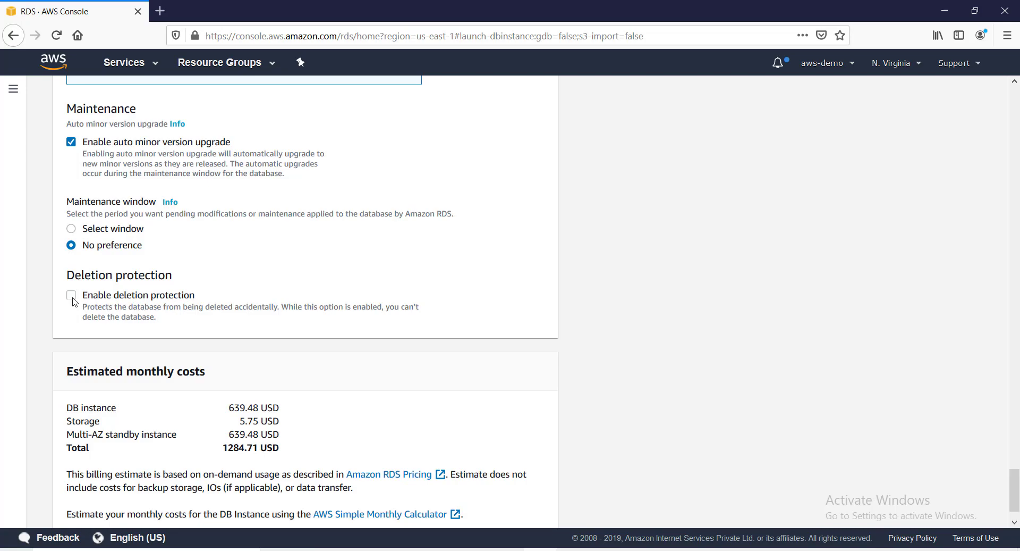
scroll(153, 344, "down", 2)
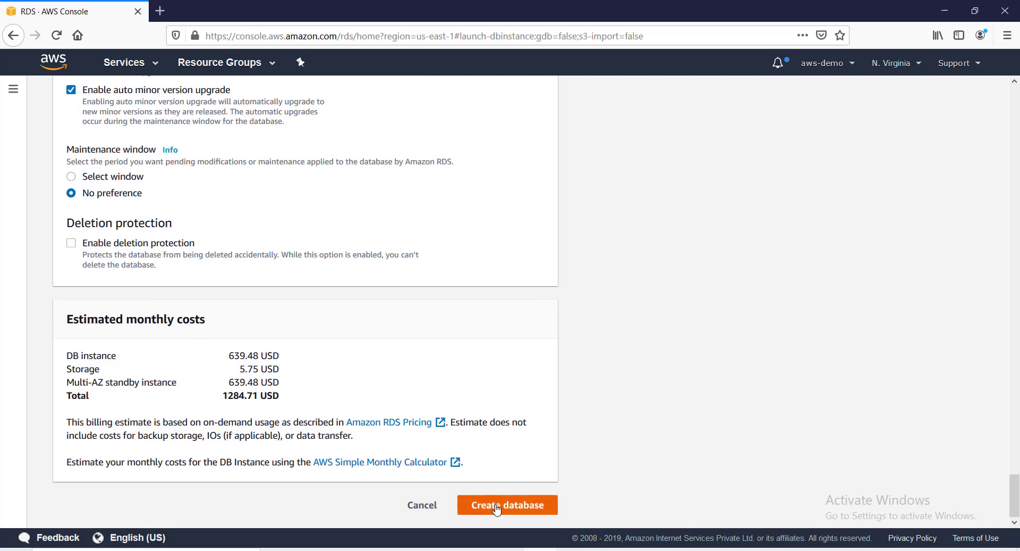
scroll(382, 374, "up", 20)
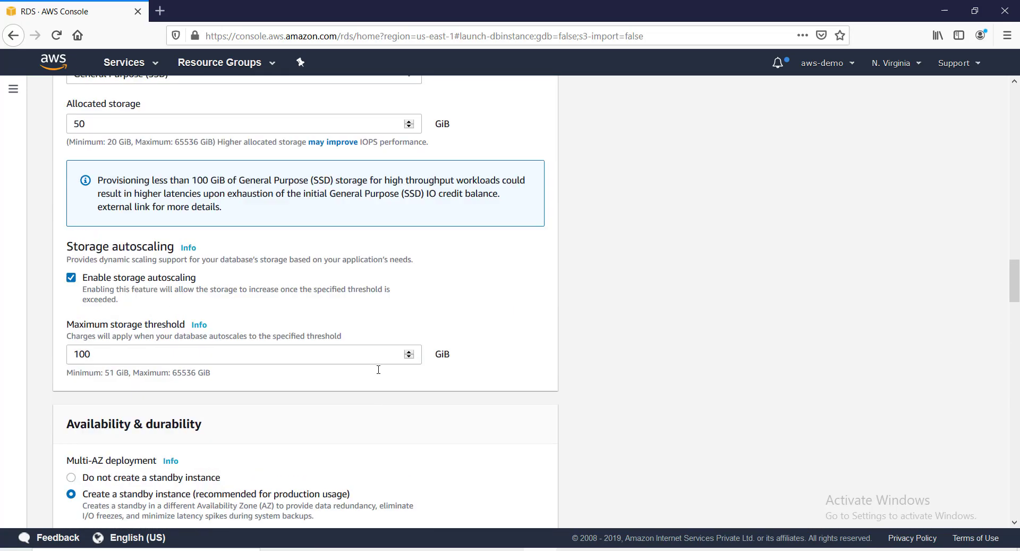
scroll(378, 370, "up", 15)
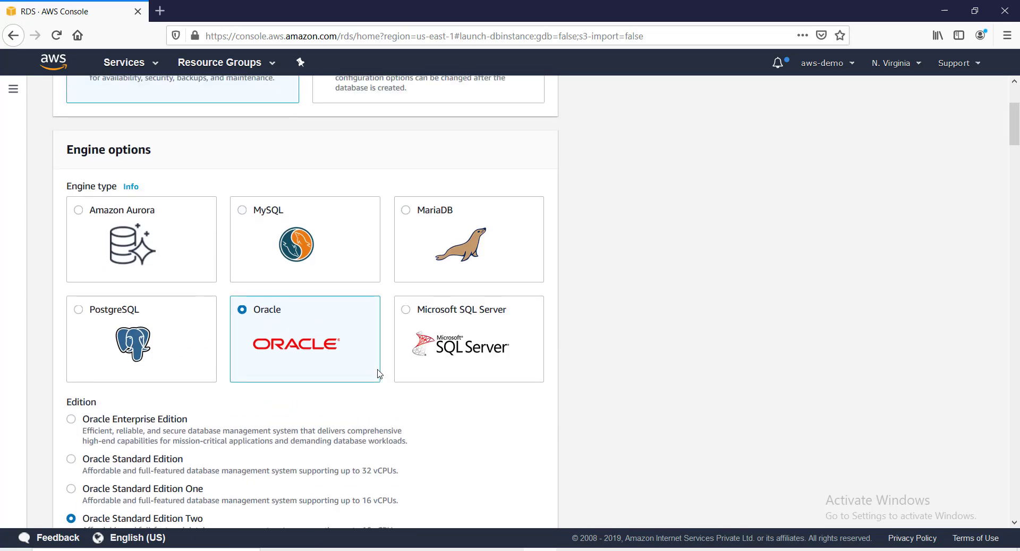
scroll(324, 353, "down", 4)
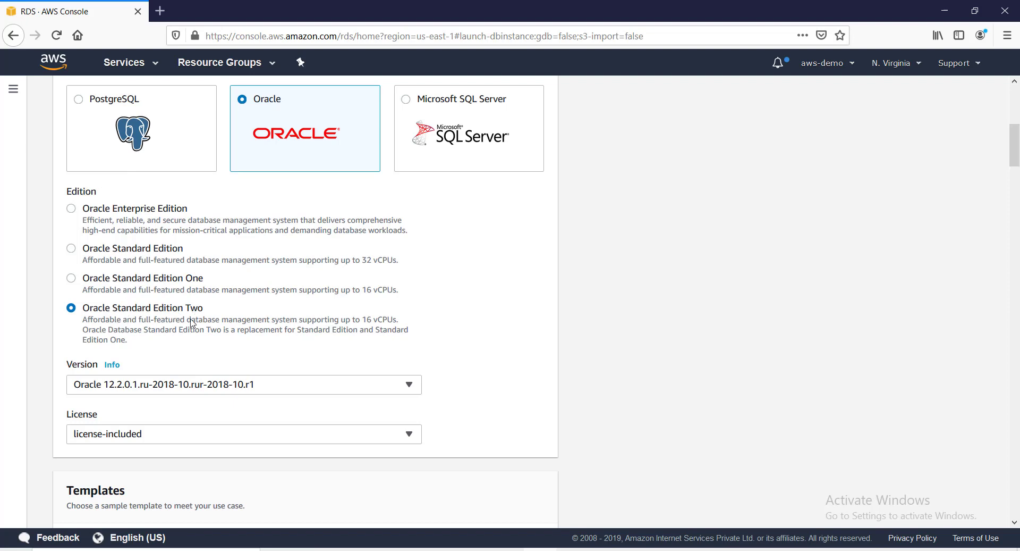
scroll(190, 321, "down", 3)
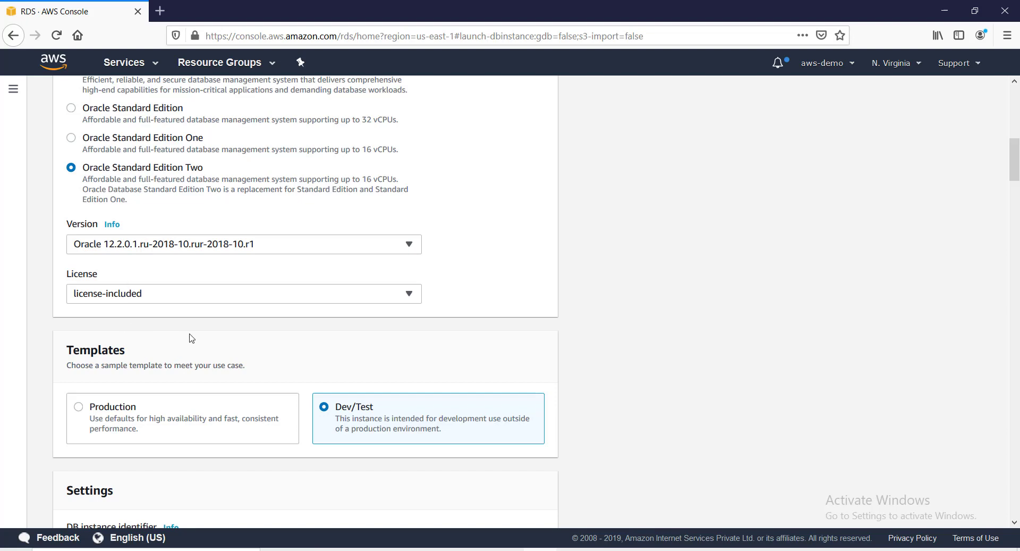
left_click(232, 299)
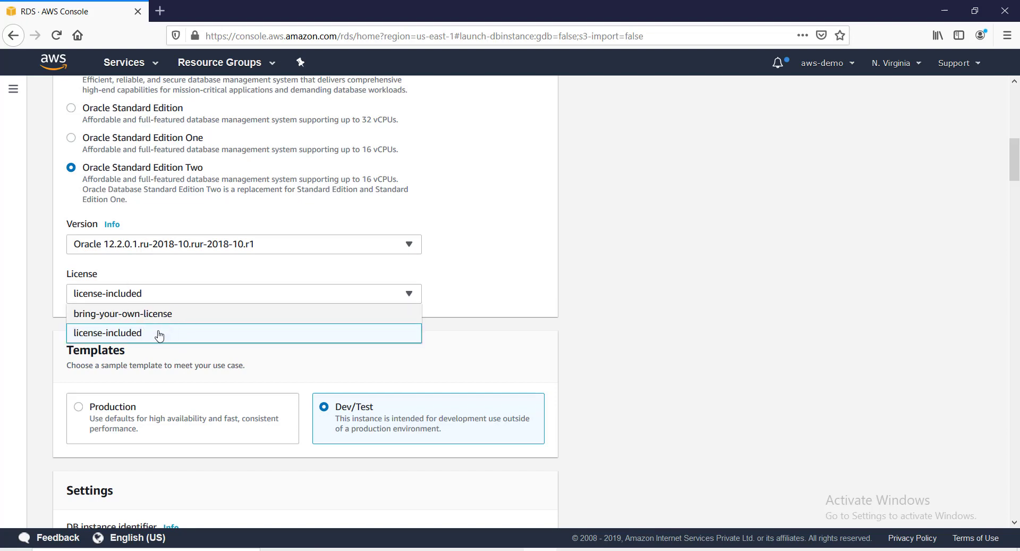
left_click(142, 334)
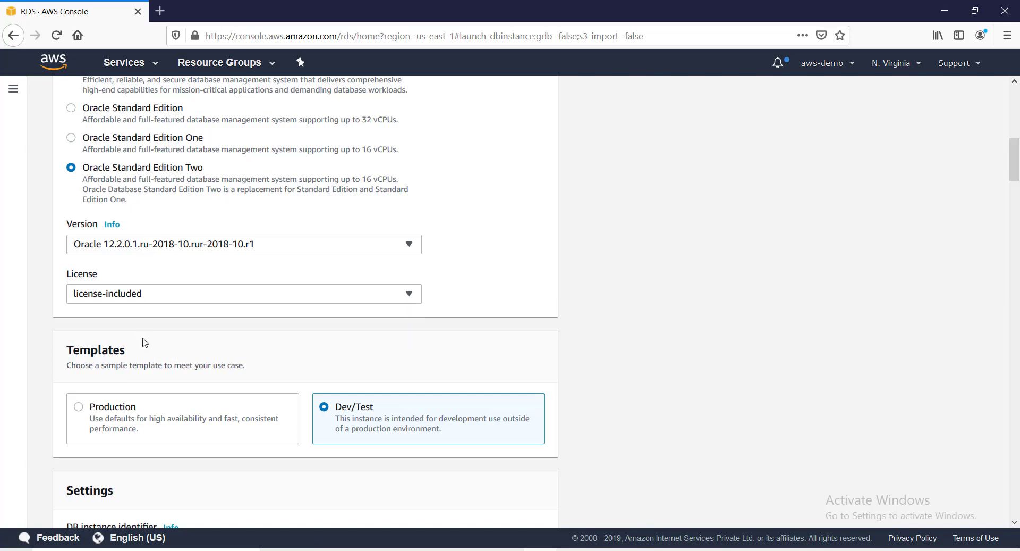
scroll(276, 344, "down", 5)
scroll(277, 343, "down", 20)
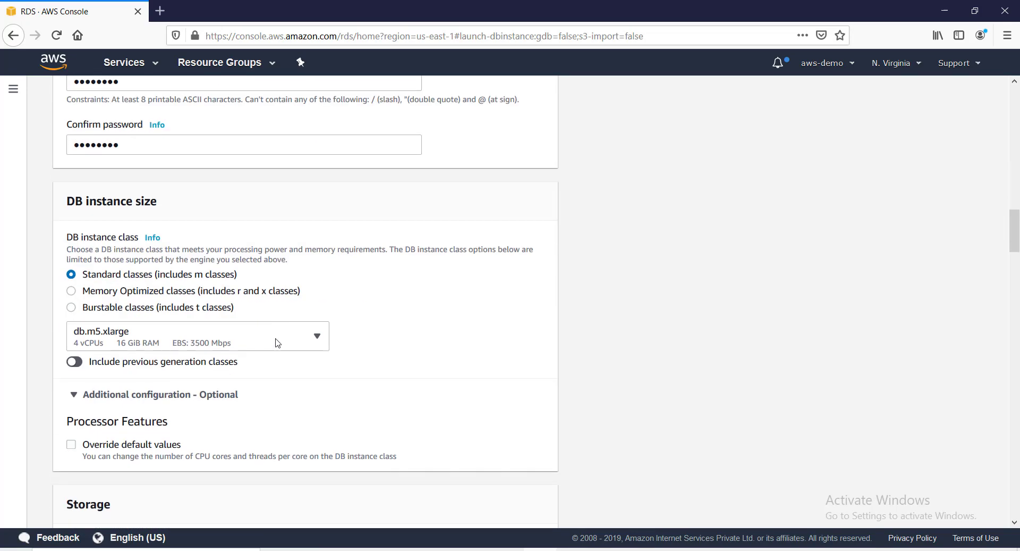
scroll(278, 341, "up", 15)
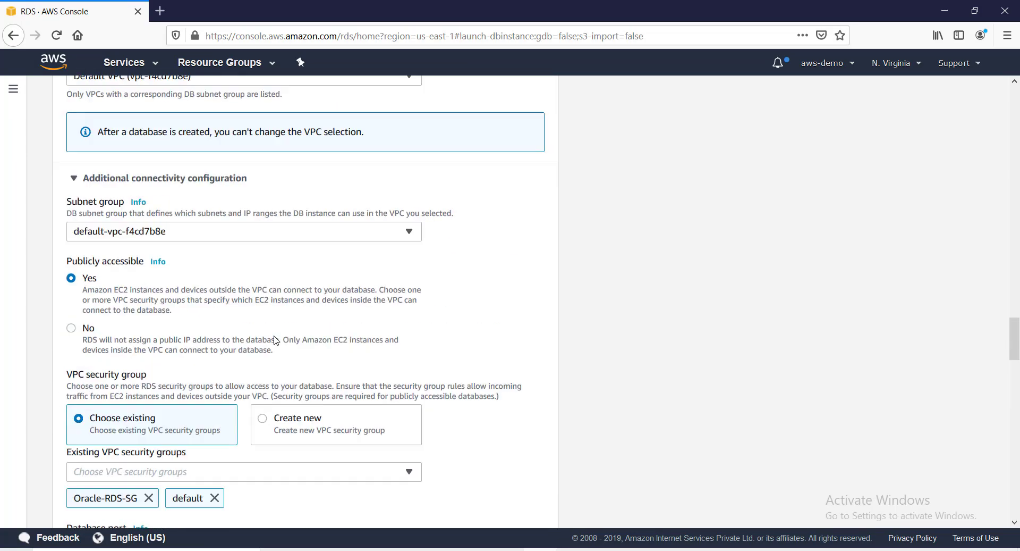
scroll(275, 339, "down", 3)
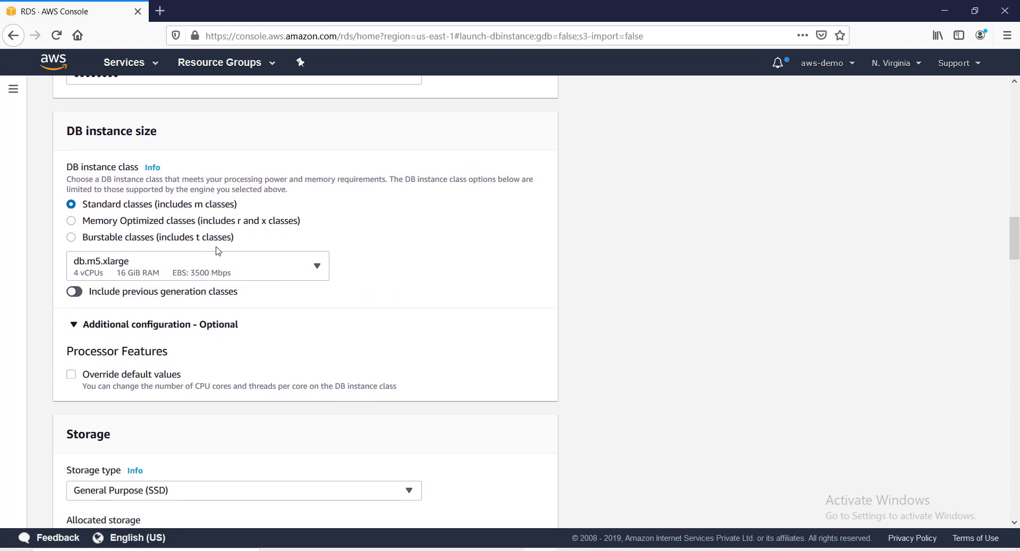
scroll(254, 295, "down", 4)
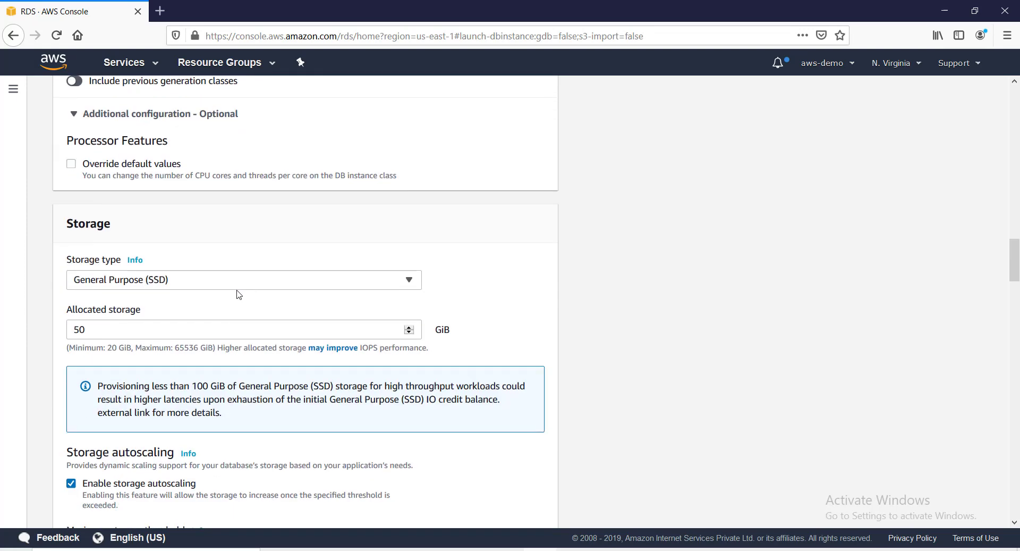
scroll(183, 300, "down", 4)
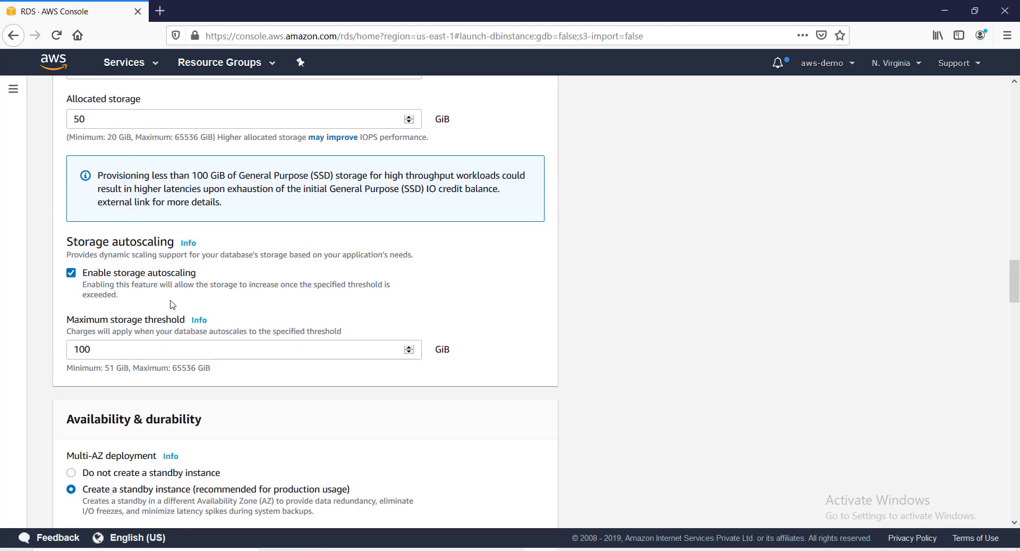
scroll(171, 305, "down", 4)
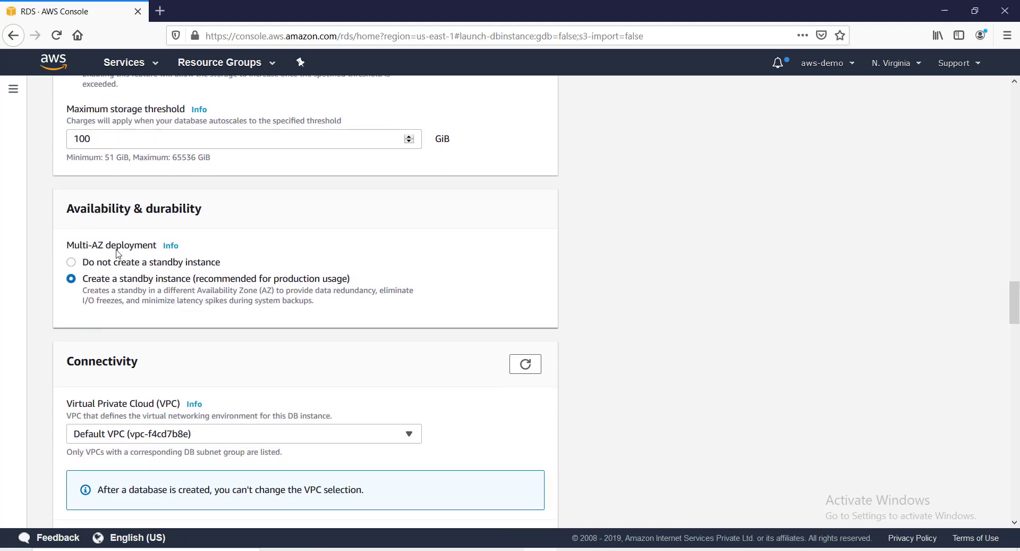
scroll(239, 284, "up", 5)
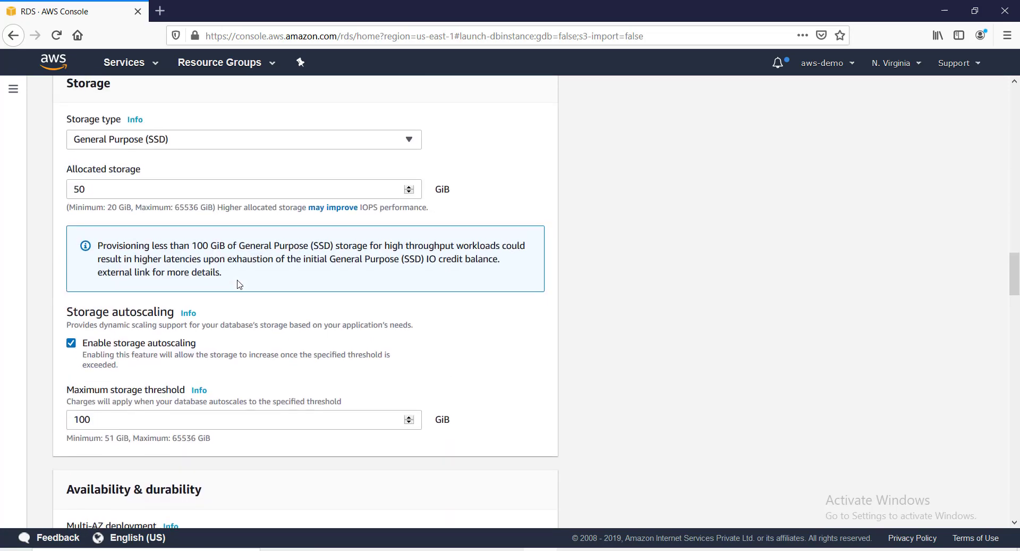
scroll(240, 284, "down", 20)
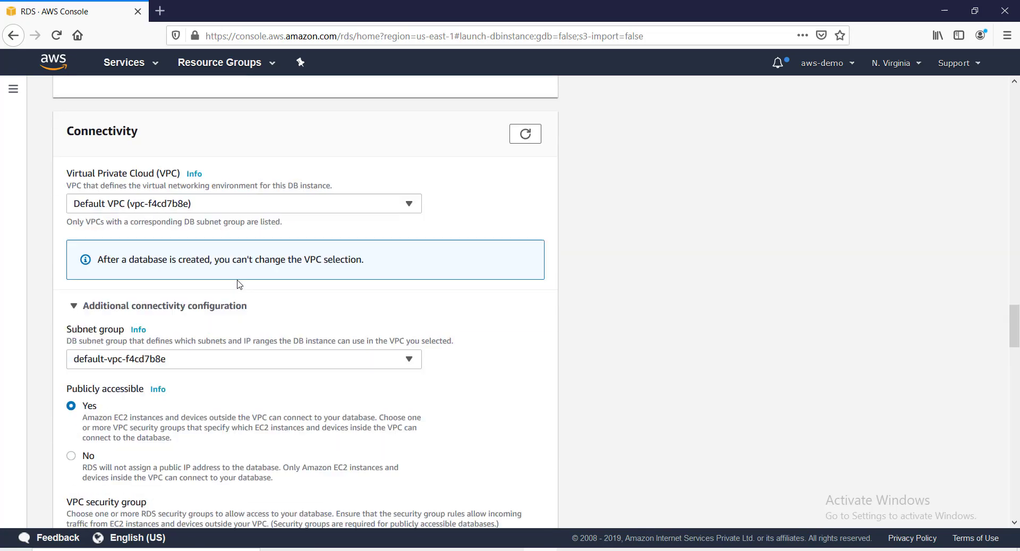
scroll(240, 284, "down", 10)
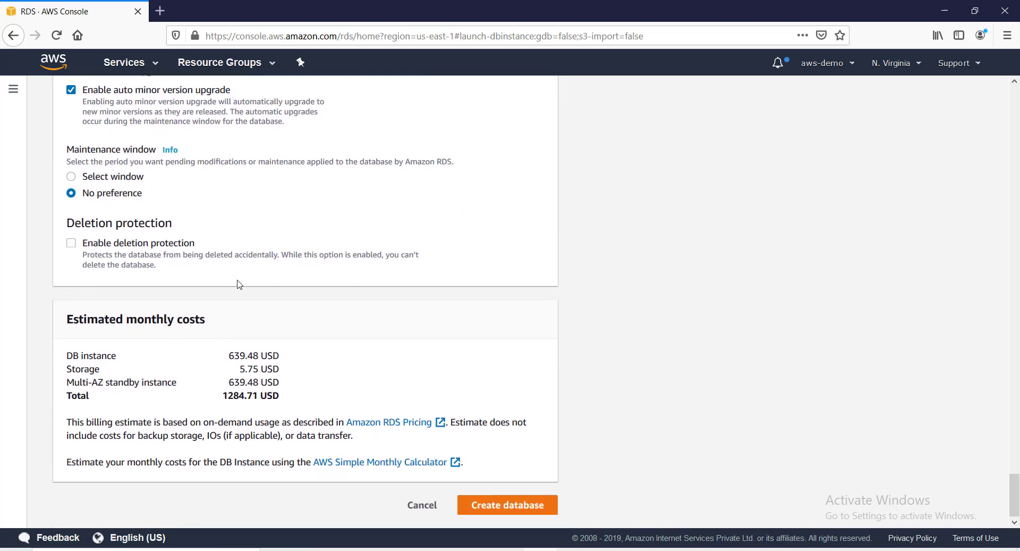
scroll(240, 284, "up", 10)
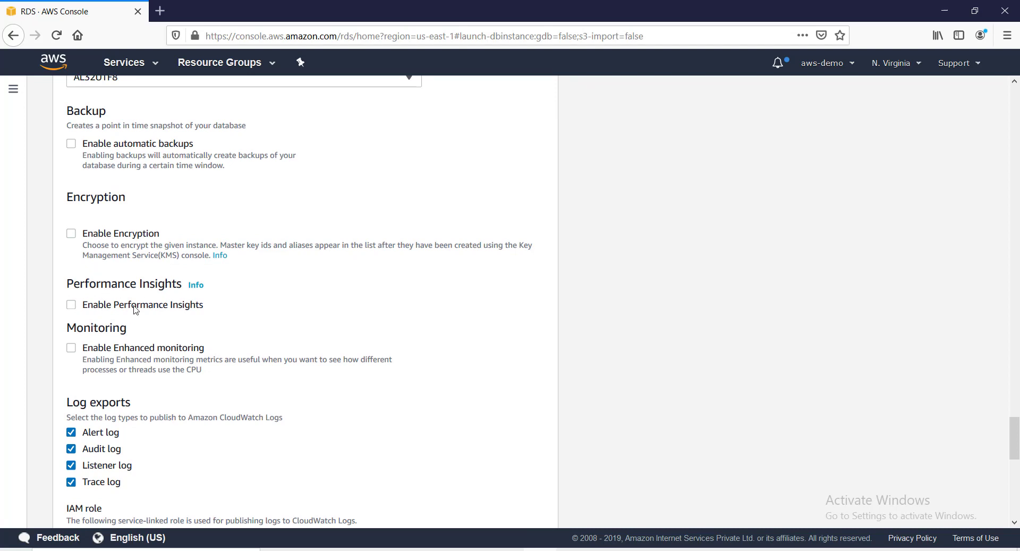
scroll(218, 310, "down", 5)
scroll(216, 303, "up", 3)
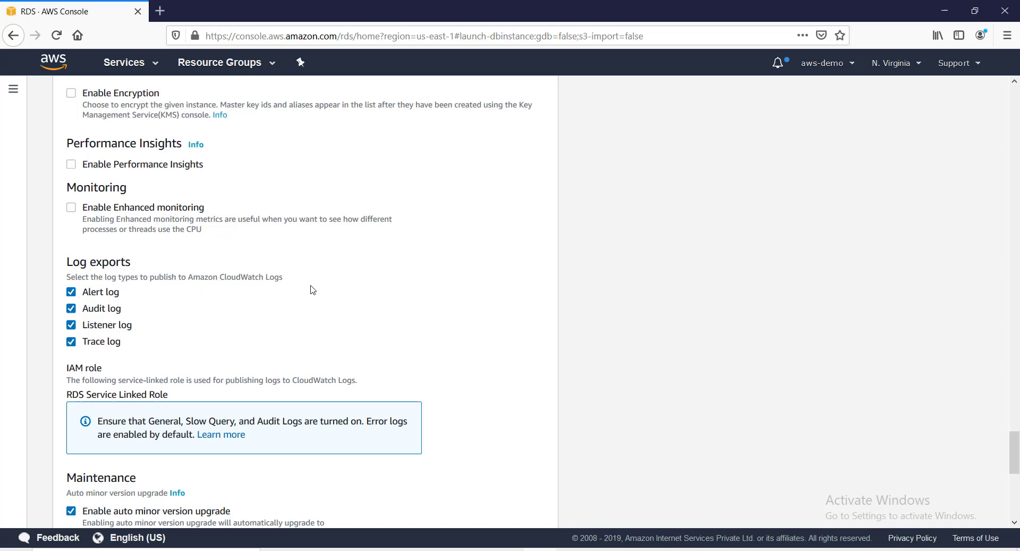
scroll(313, 289, "down", 5)
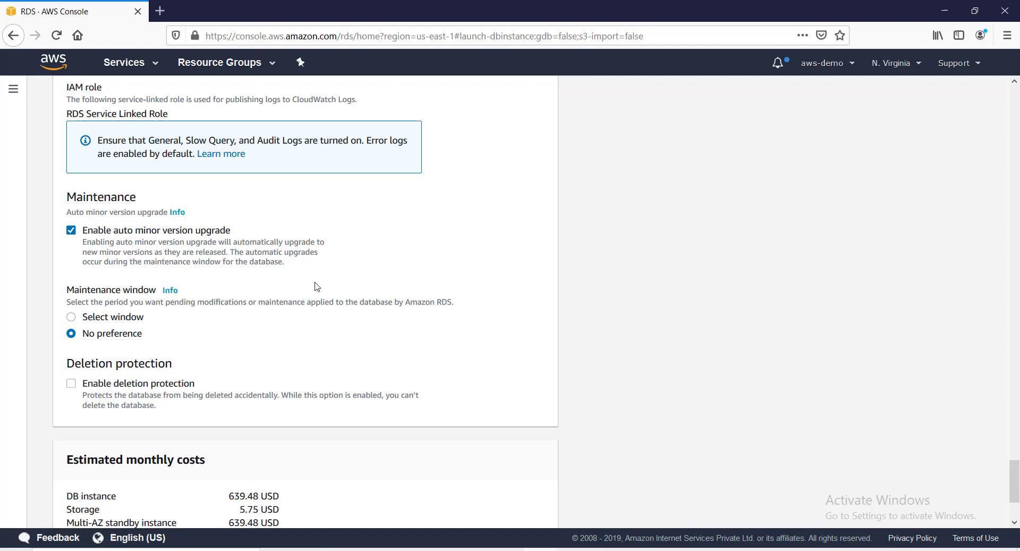
scroll(317, 287, "down", 3)
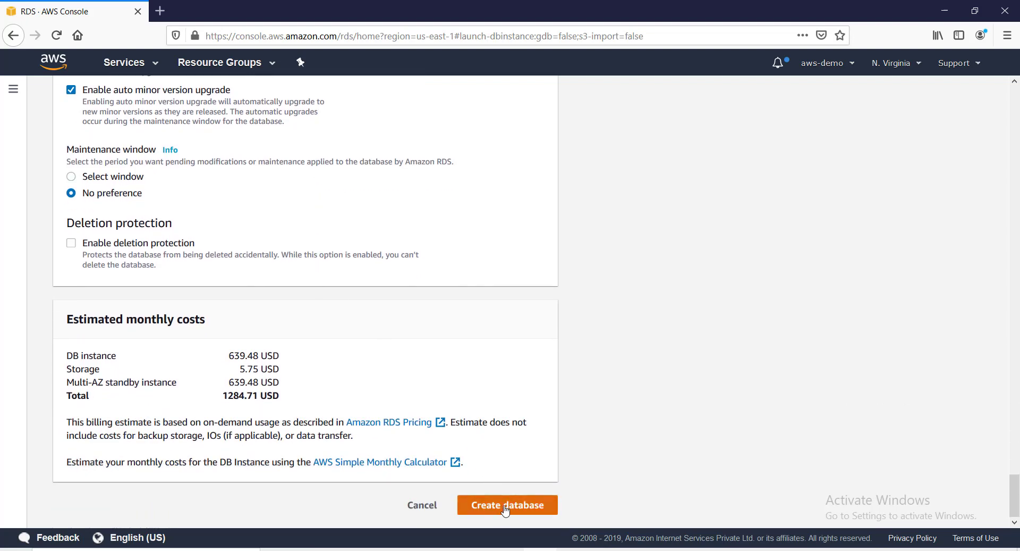
Create the mytestdb database, then begin a second Create database form.
left_click(506, 508)
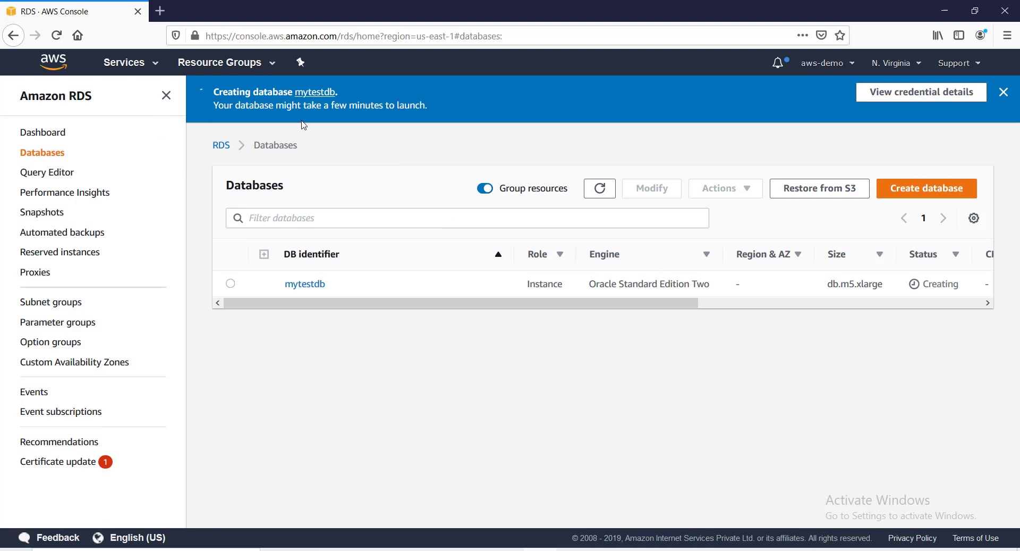
left_click(929, 190)
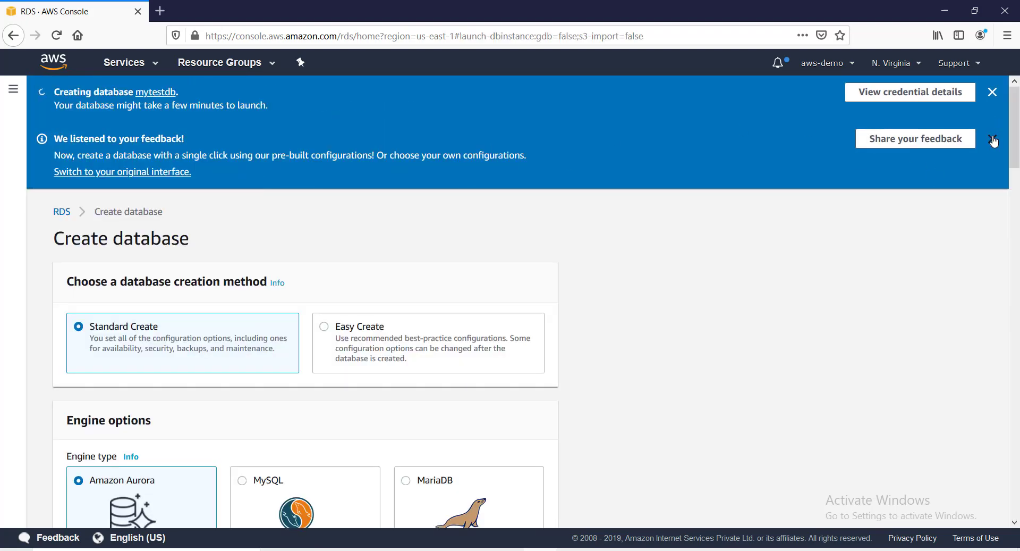
Dismiss the creation and feedback notices and choose Oracle as the database engine.
left_click(993, 140)
left_click(993, 92)
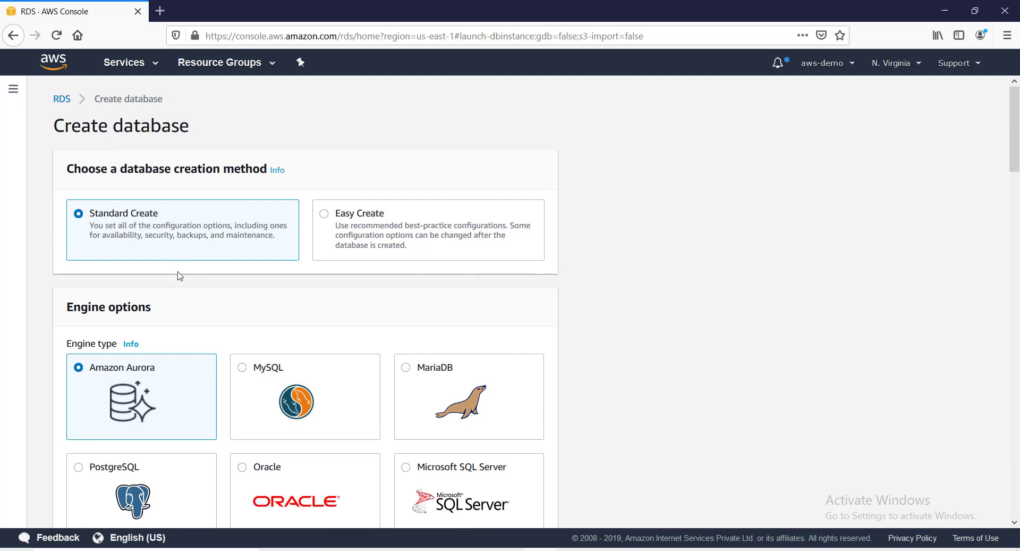
scroll(264, 450, "down", 3)
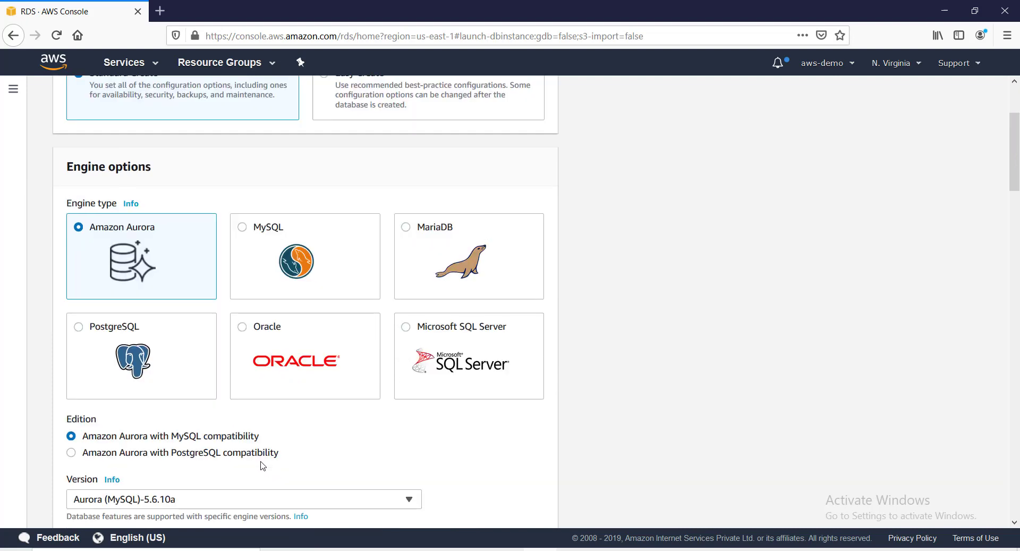
left_click(278, 340)
Select Oracle version 12.2.0.1.ru-2018-10.rur-2018-10.r1.
scroll(303, 378, "down", 3)
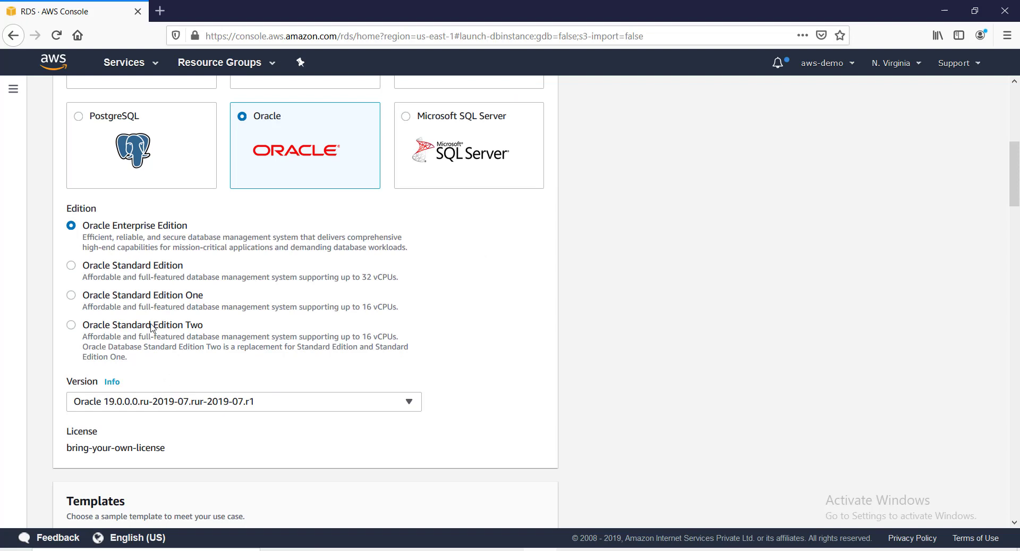
scroll(253, 396, "down", 1)
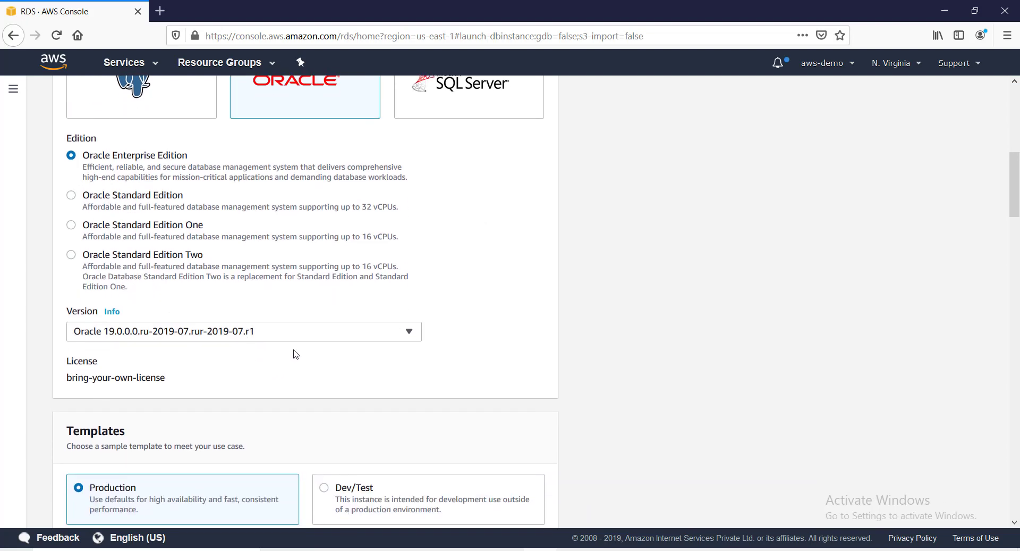
left_click(306, 330)
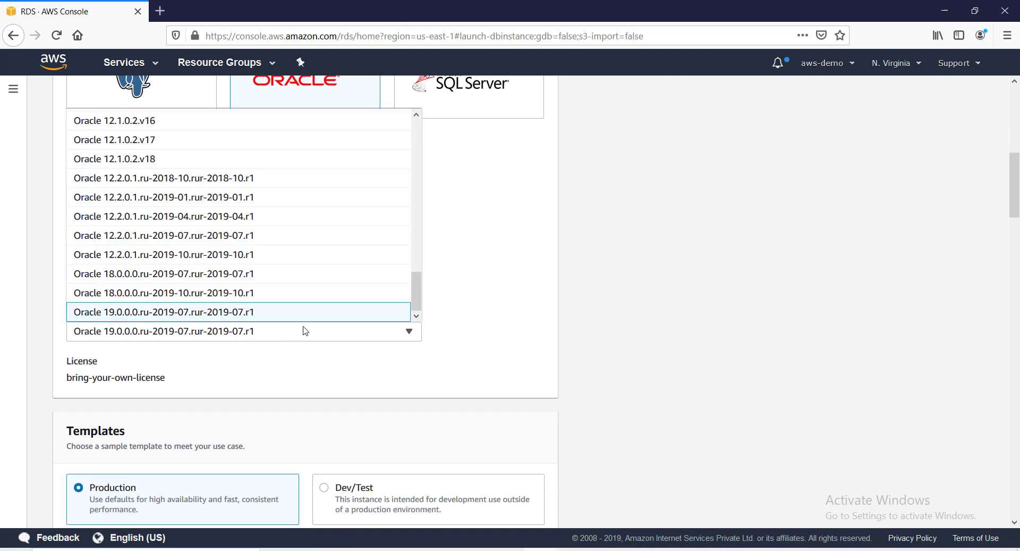
left_click(133, 178)
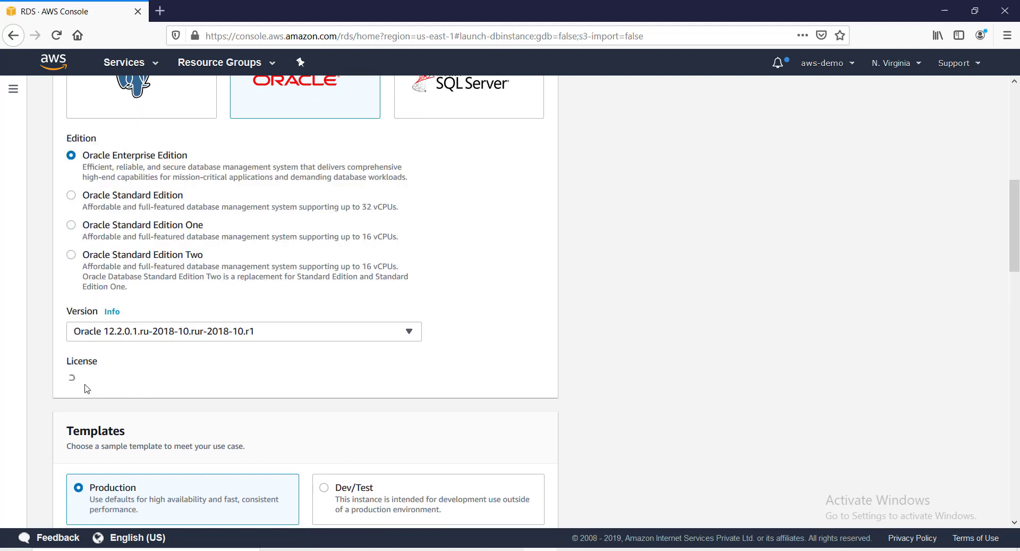
scroll(159, 396, "down", 3)
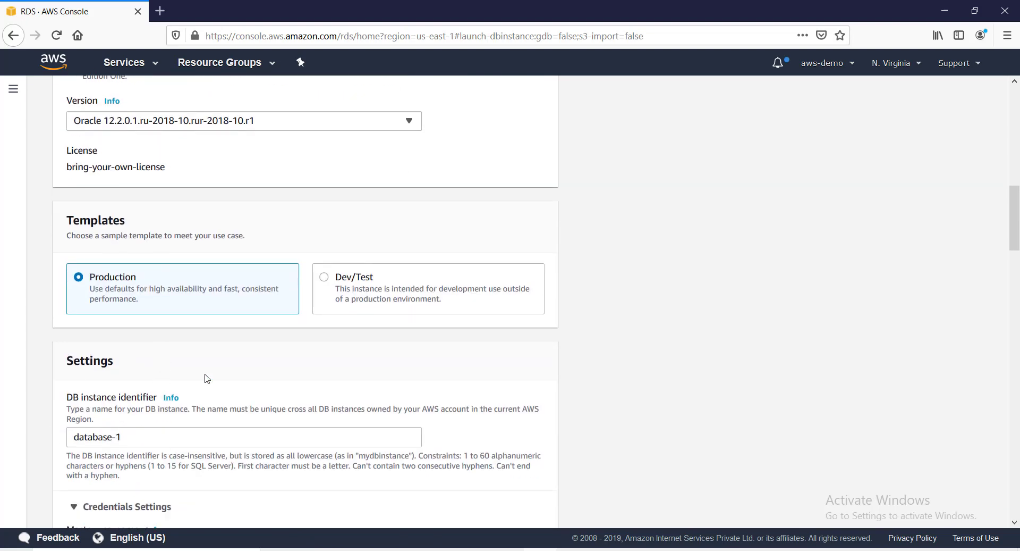
Choose the Dev/Test template and change the DB instance identifier to myedb.
left_click(324, 282)
scroll(212, 319, "down", 2)
left_click(61, 297)
key("ctrl+a")
type("m")
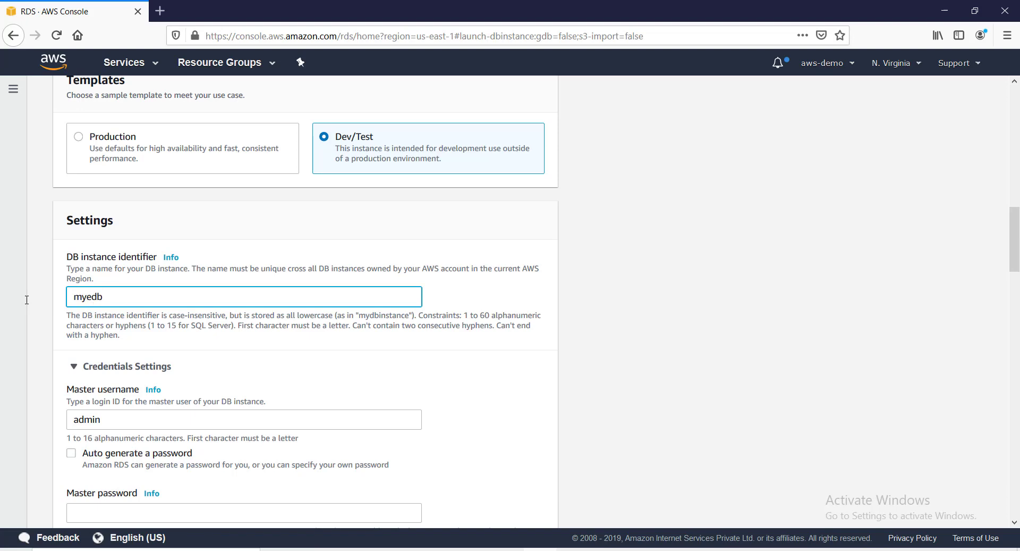
Enter the master password and type it again in Confirm password.
scroll(107, 298, "down", 4)
left_click(109, 302)
type("••••••")
key("BackSpace")
key("BackSpace")
key("BackSpace")
key("BackSpace")
key("BackSpace")
type("•")
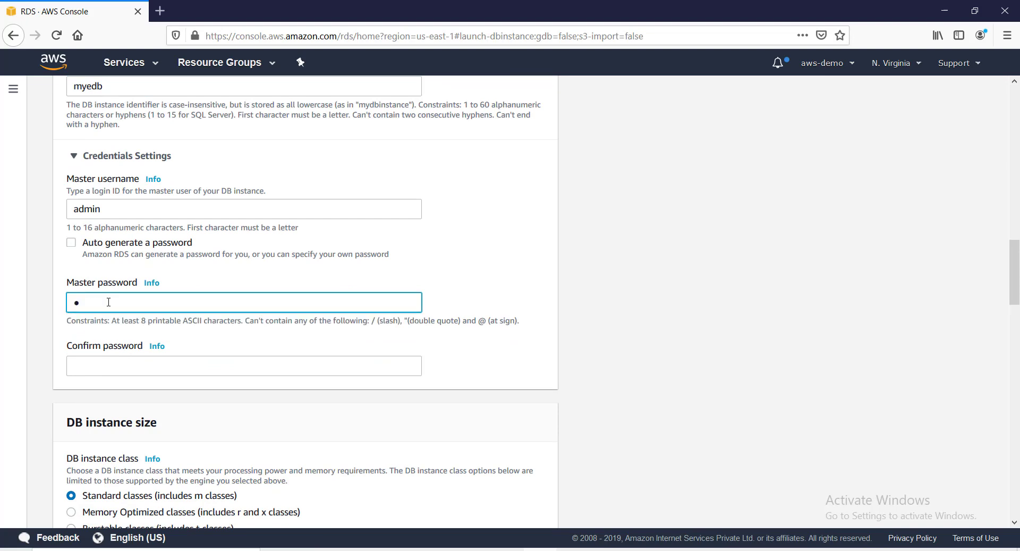
type("•••••")
left_click(152, 356)
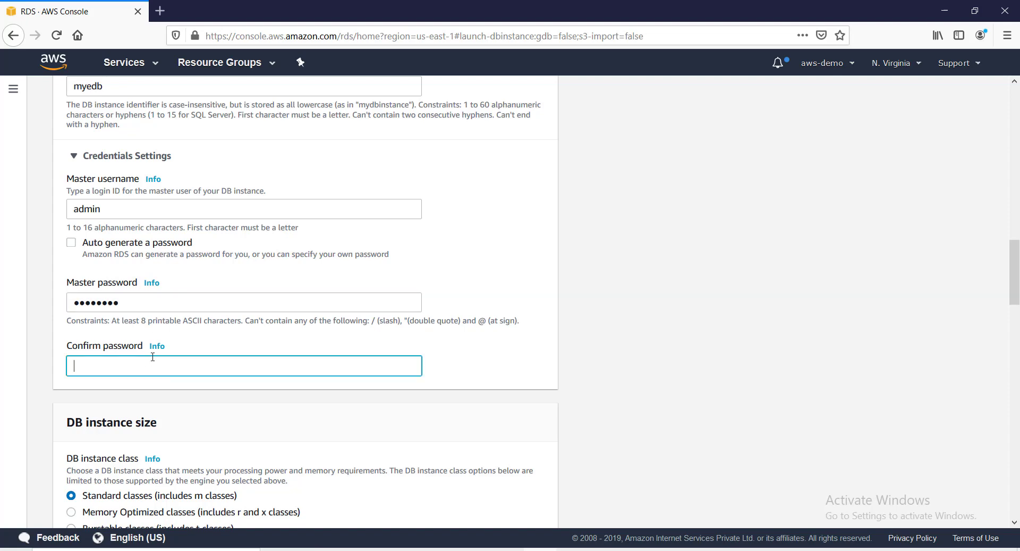
type("••••")
Expand the optional instance class settings and set allocated storage to 50 GiB.
scroll(153, 356, "down", 4)
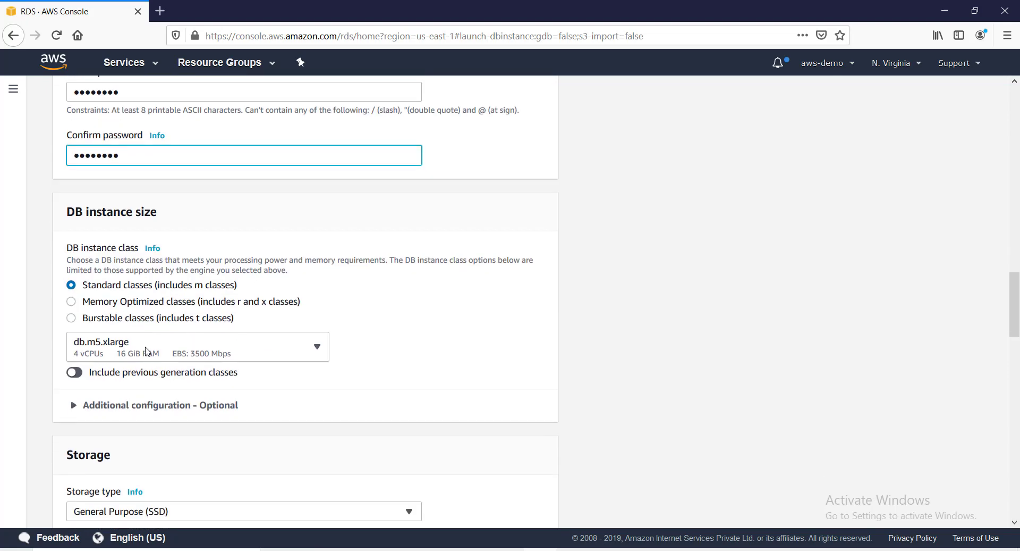
scroll(209, 378, "down", 3)
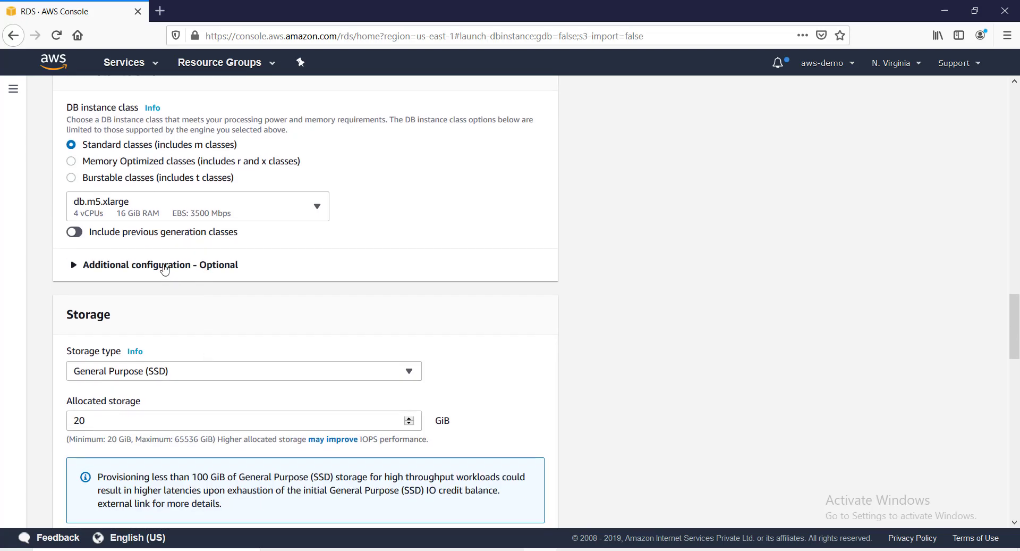
left_click(165, 267)
scroll(134, 312, "down", 3)
left_click(104, 340)
left_click_drag(104, 341, 73, 338)
type("50")
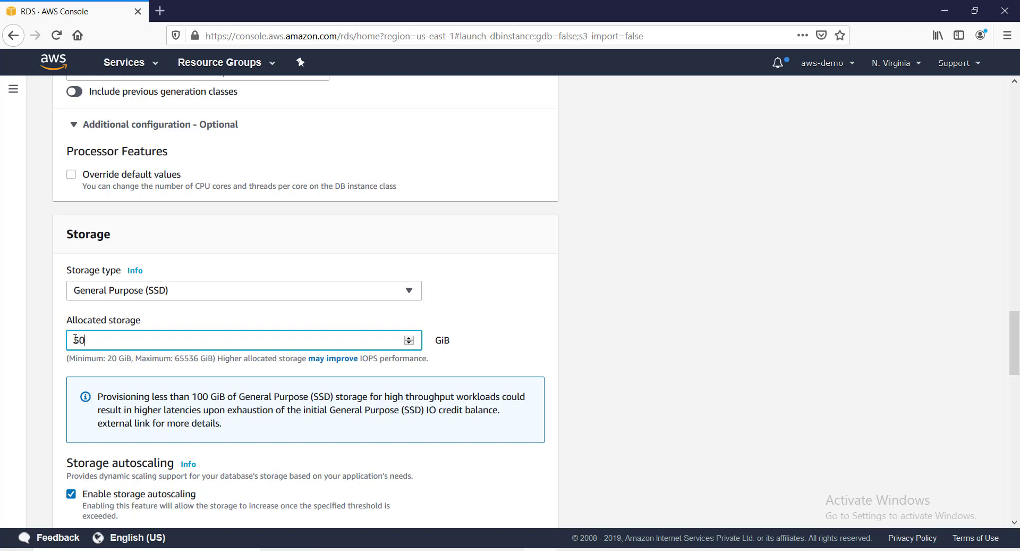
Lower the maximum storage threshold to 100 GiB.
scroll(76, 337, "down", 3)
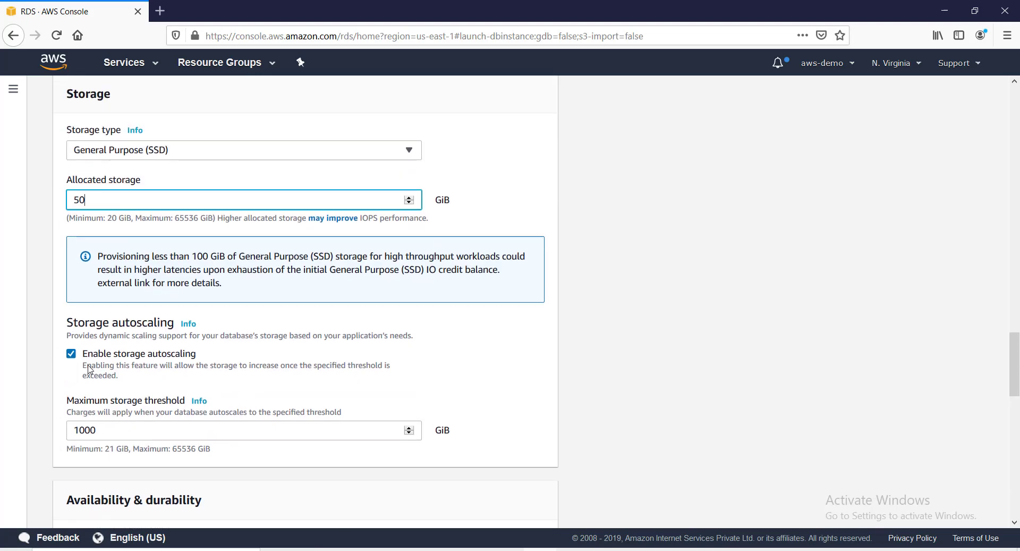
double_click(79, 430)
type("10")
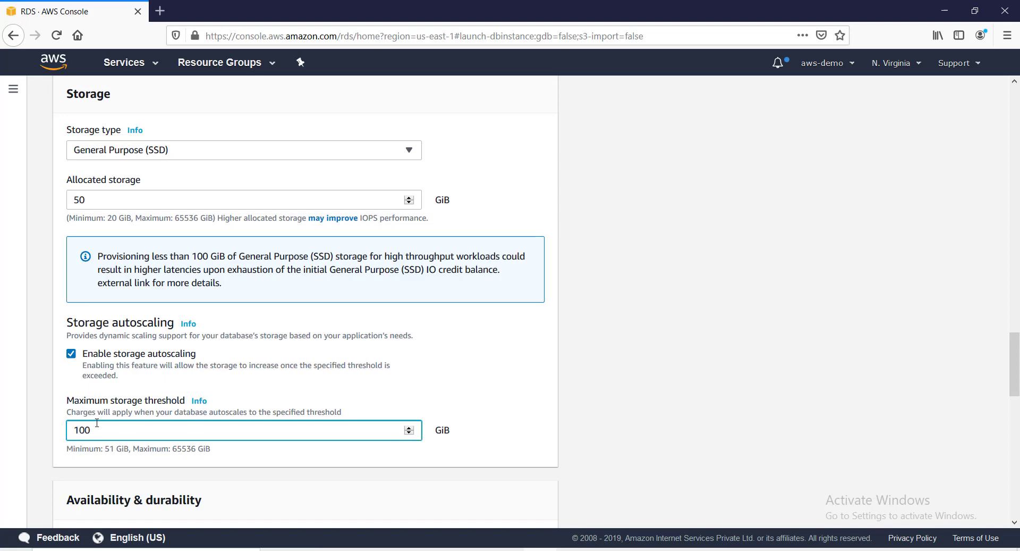
left_click(108, 413)
scroll(108, 412, "down", 5)
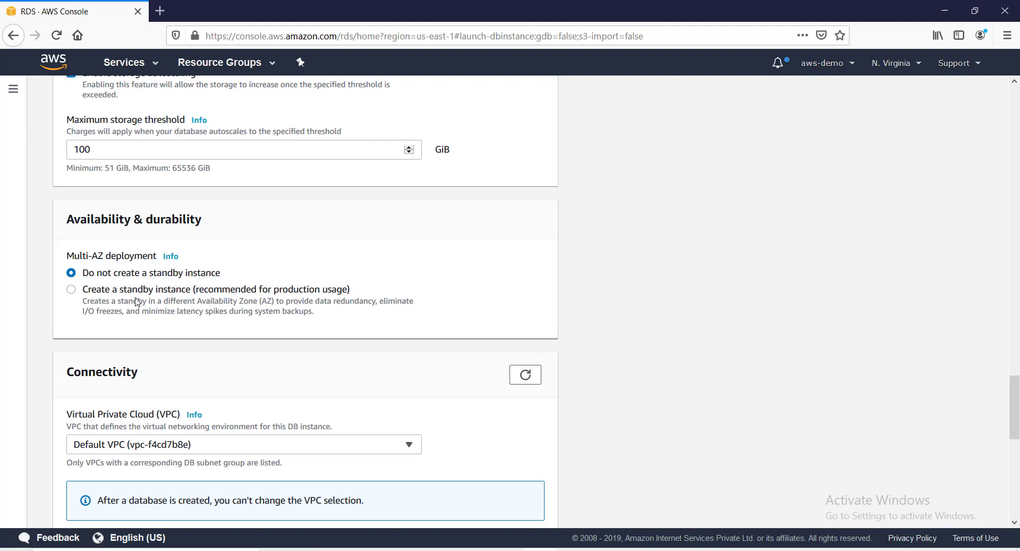
Add a Multi-AZ standby instance in another Availability Zone.
left_click(72, 290)
scroll(361, 354, "down", 4)
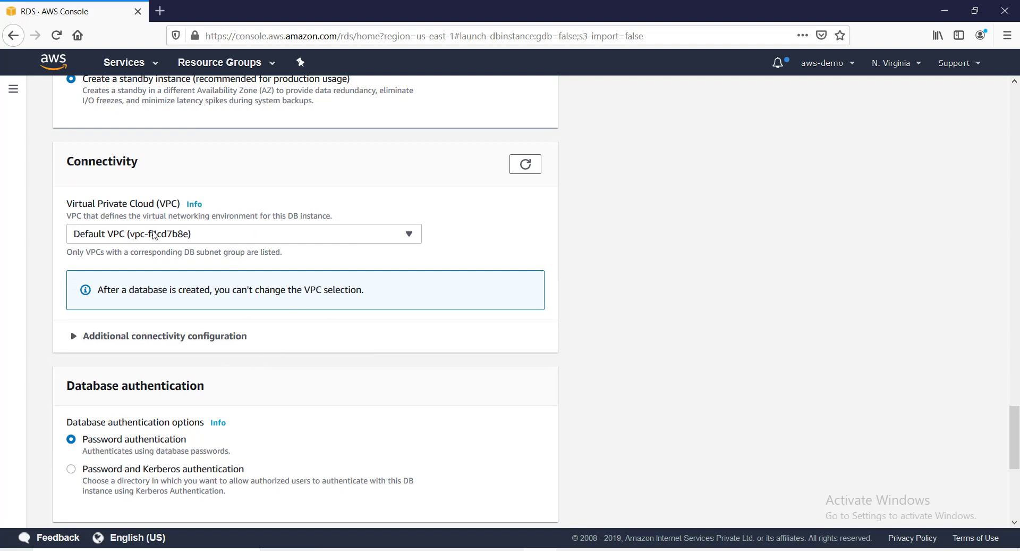
scroll(281, 333, "down", 4)
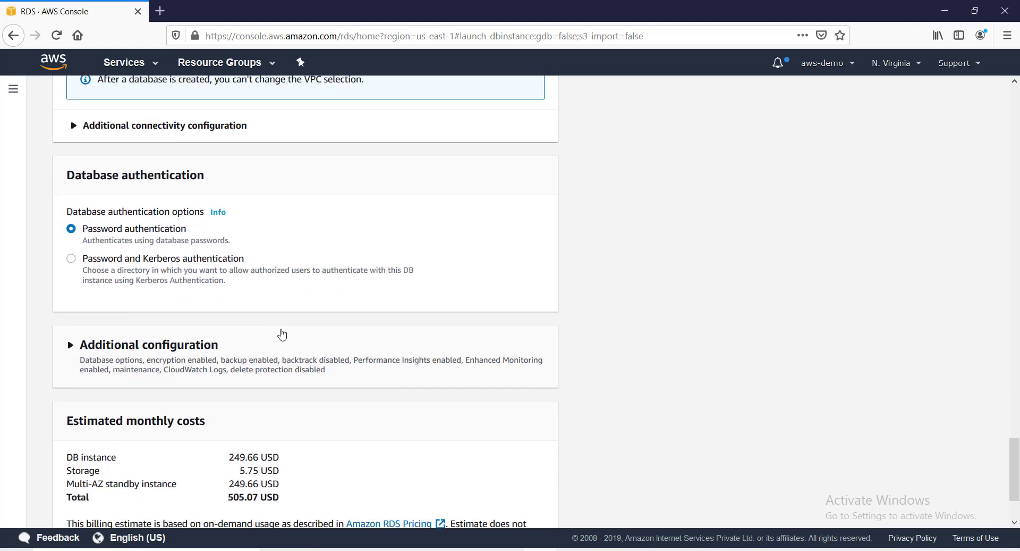
Expand Additional configuration and enter myedb as the initial database name.
left_click(139, 352)
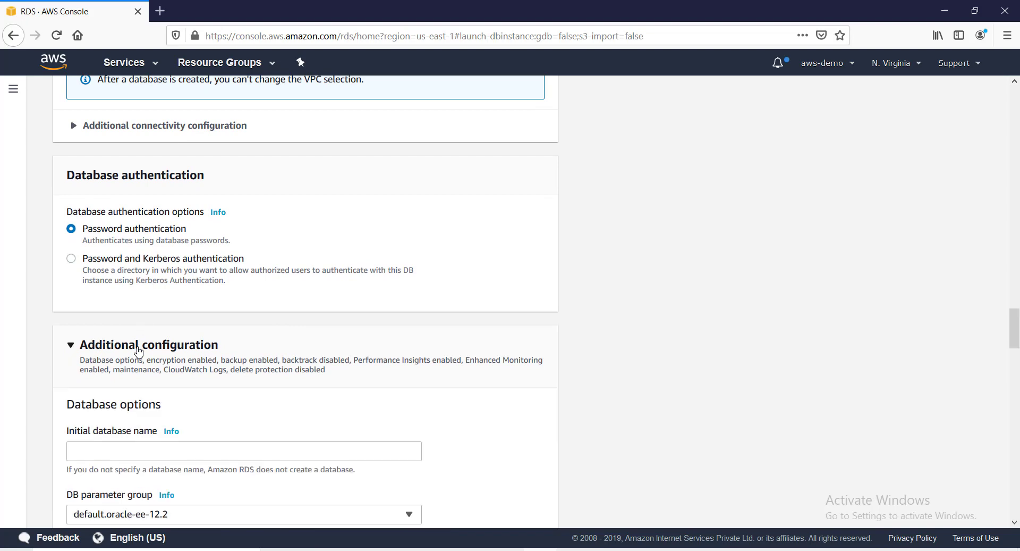
scroll(133, 319, "down", 4)
left_click(133, 242)
type("myedb")
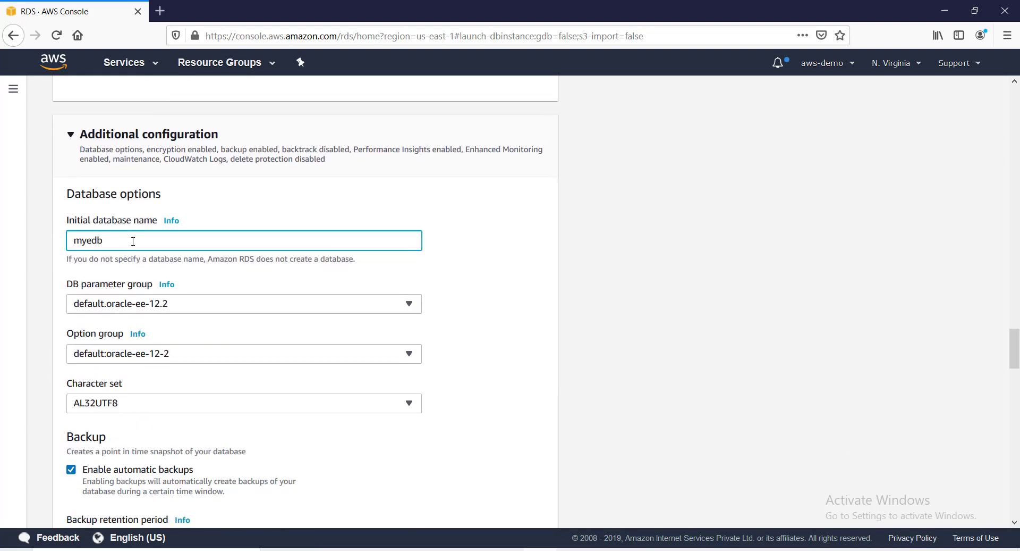
scroll(130, 322, "down", 3)
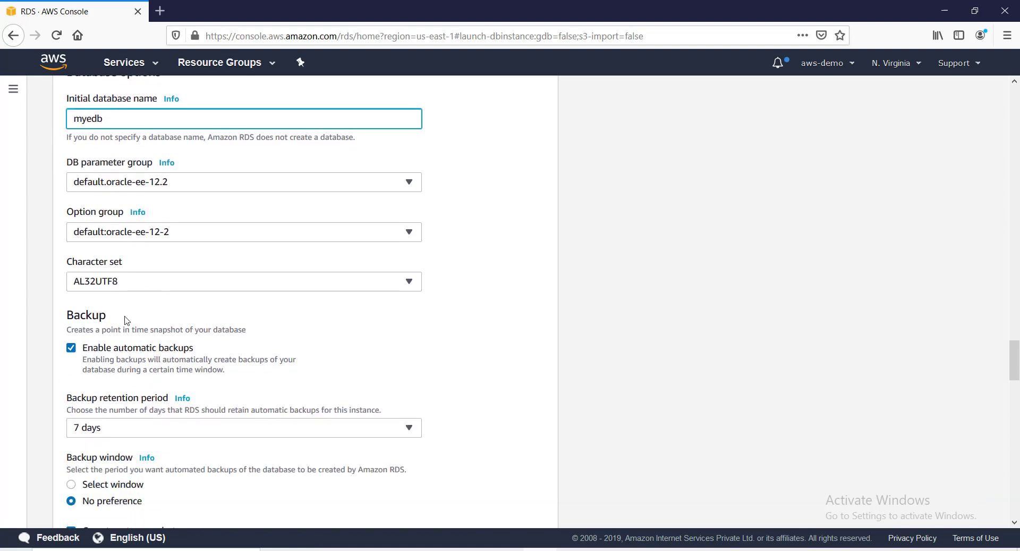
scroll(153, 316, "down", 2)
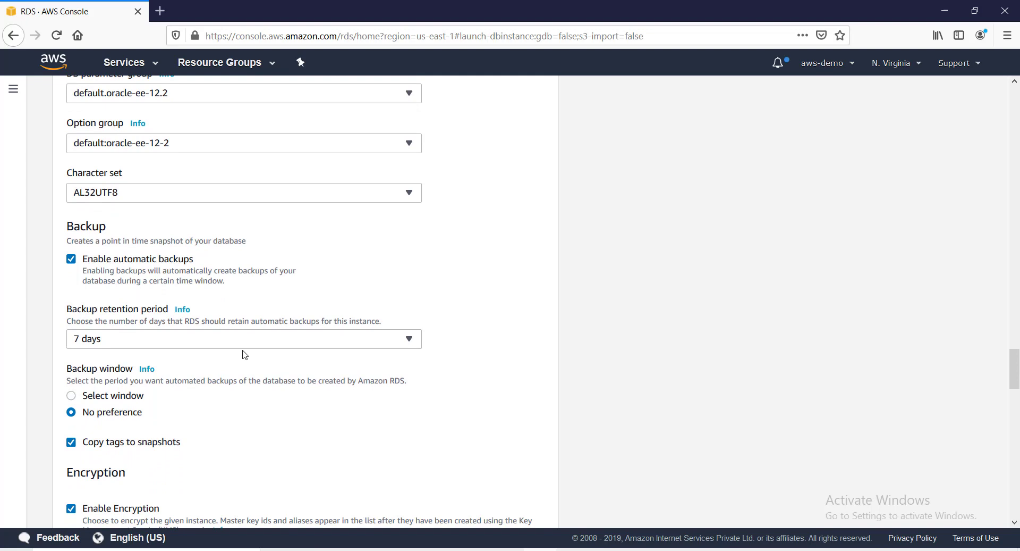
scroll(244, 354, "down", 3)
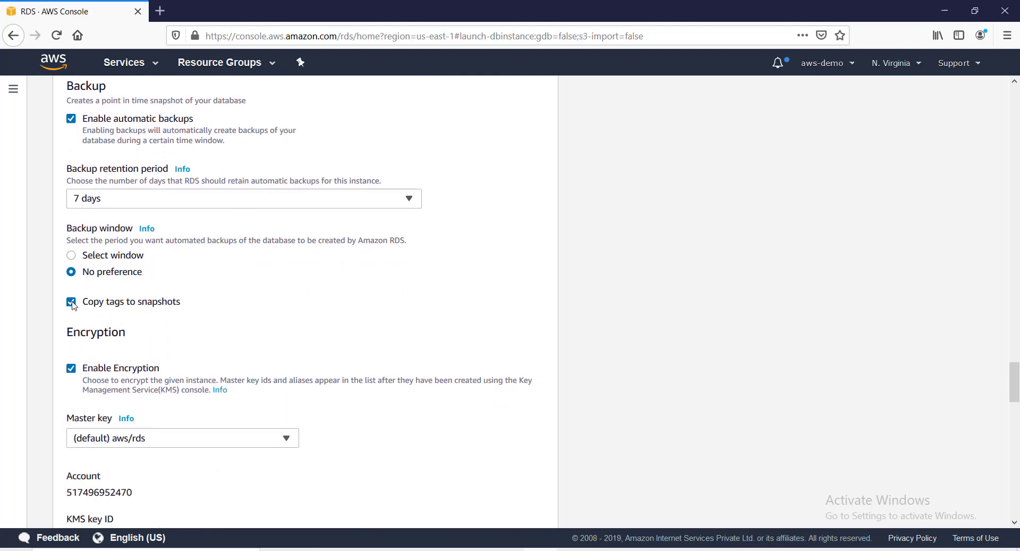
scroll(126, 327, "down", 3)
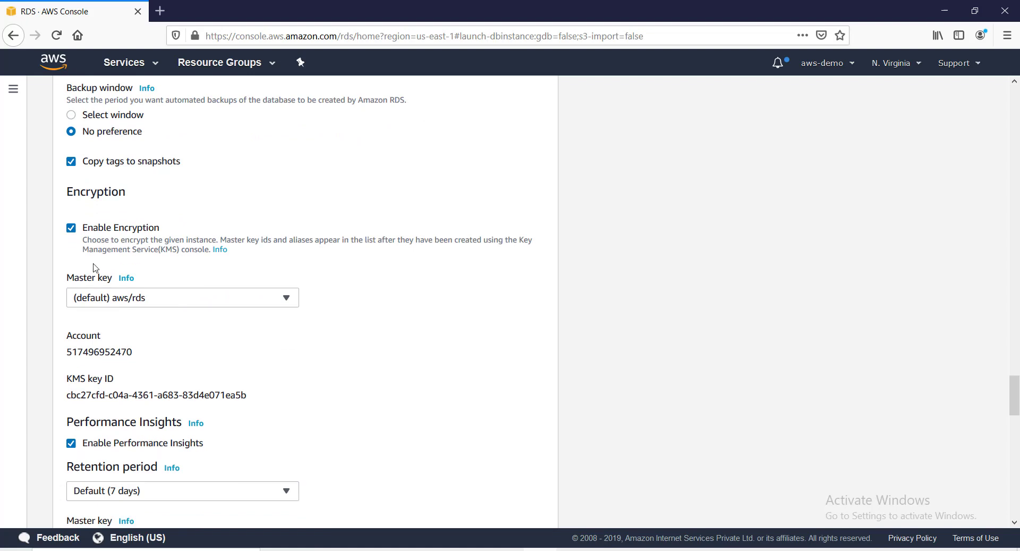
Disable encryption, Performance Insights and Enhanced monitoring.
left_click(73, 229)
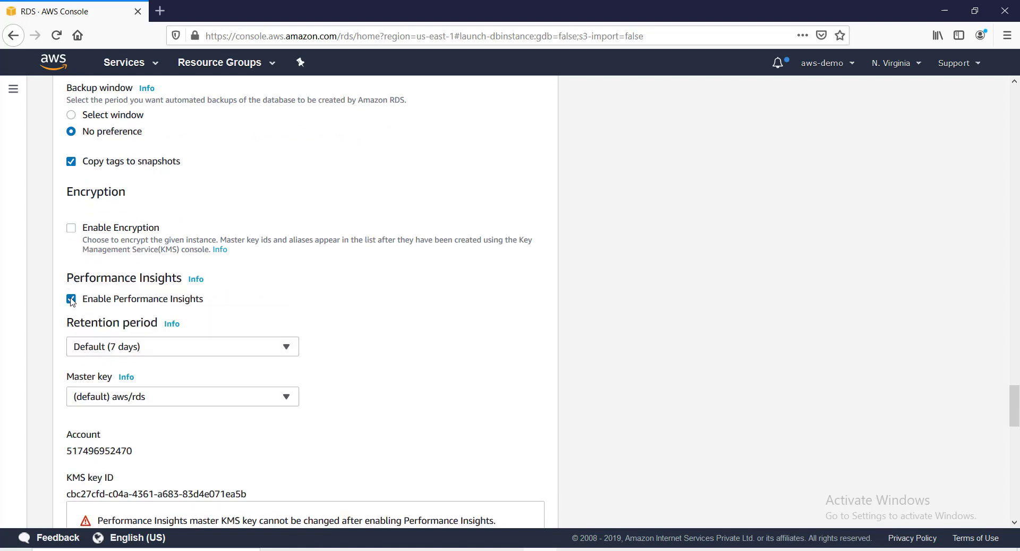
left_click(71, 299)
scroll(186, 314, "down", 3)
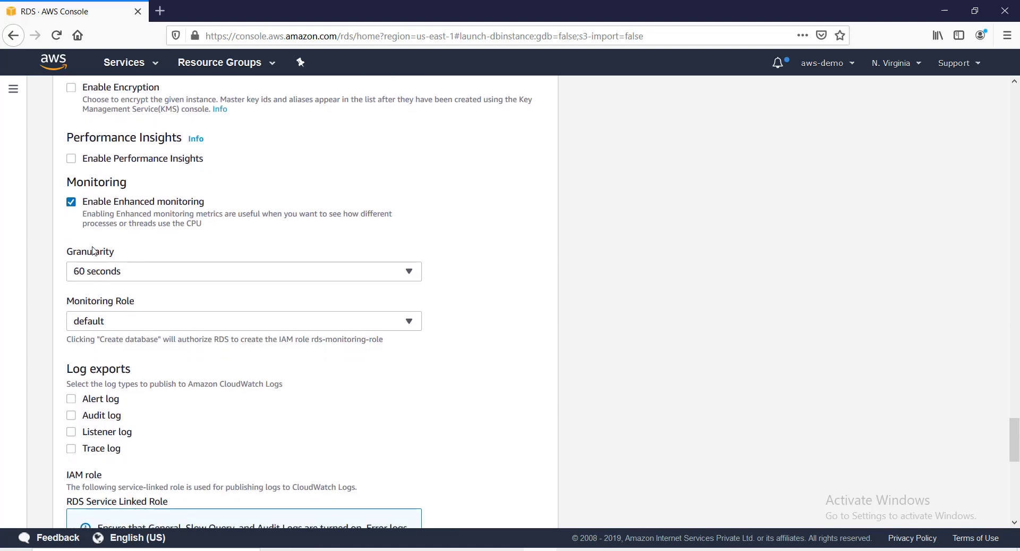
left_click(71, 202)
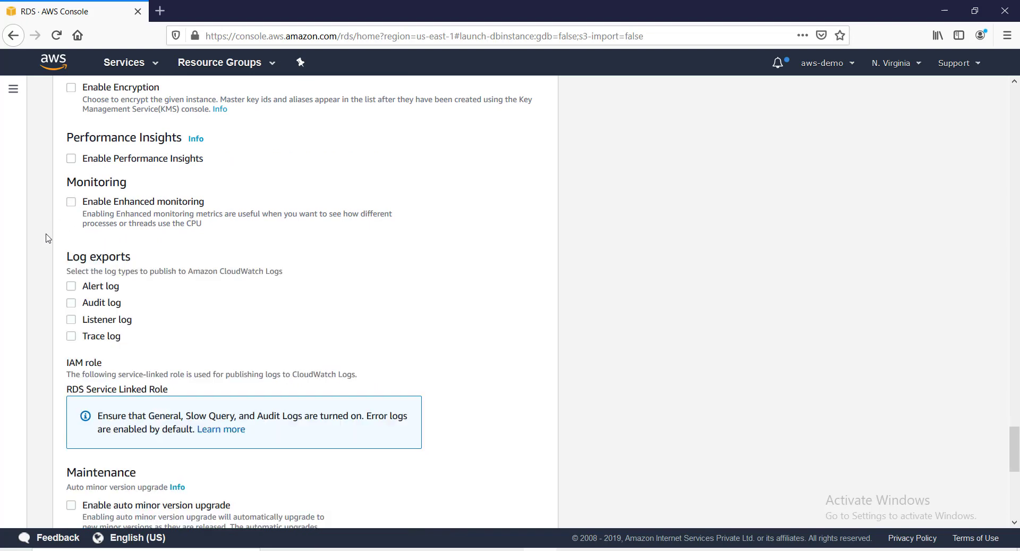
Export the Alert, Audit, Listener and Trace logs to CloudWatch Logs.
left_click(74, 287)
left_click(71, 303)
left_click(71, 319)
left_click(72, 336)
scroll(223, 316, "down", 3)
scroll(223, 316, "down", 3)
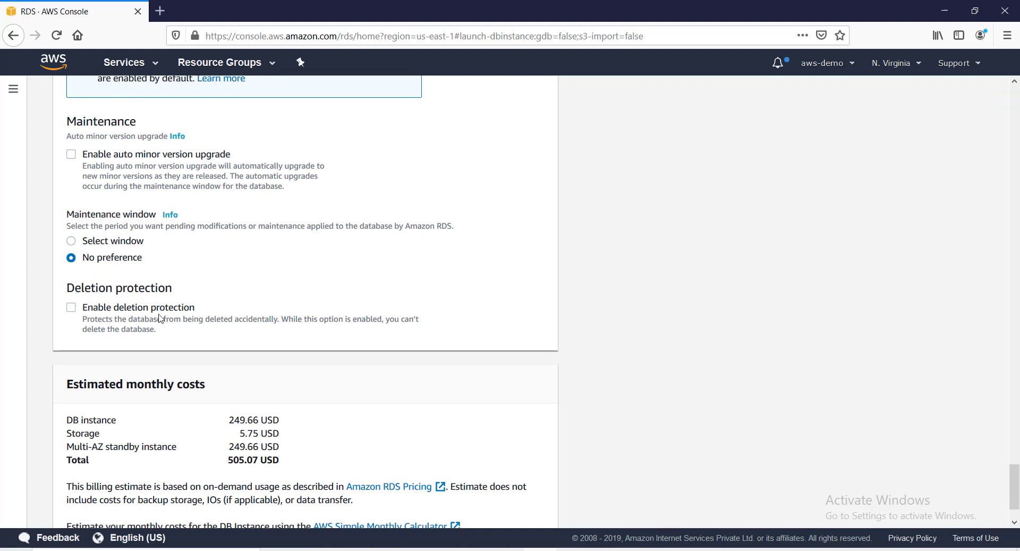
scroll(108, 325, "down", 2)
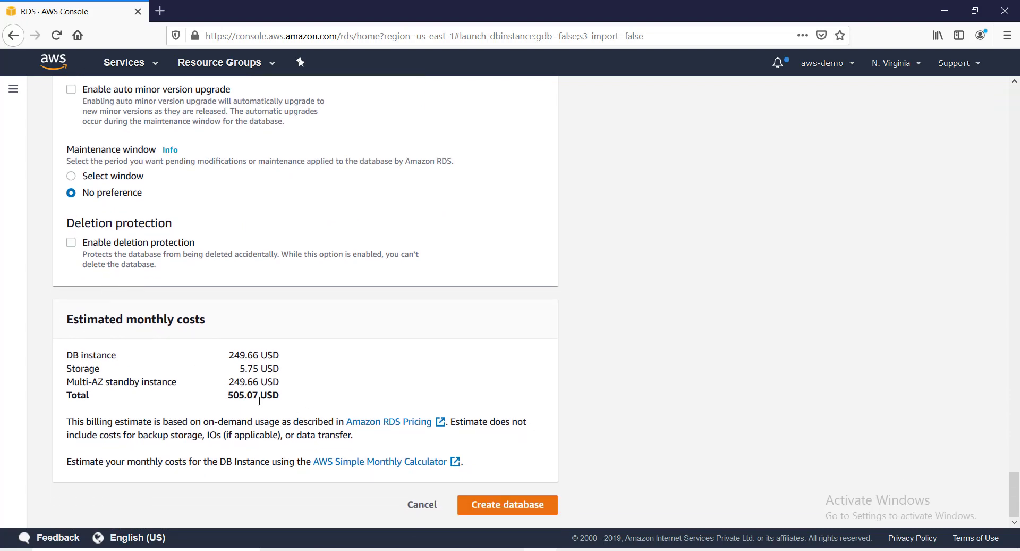
Launch the myedb Oracle instance and confirm it shows as Creating next to mytestdb.
left_click(511, 509)
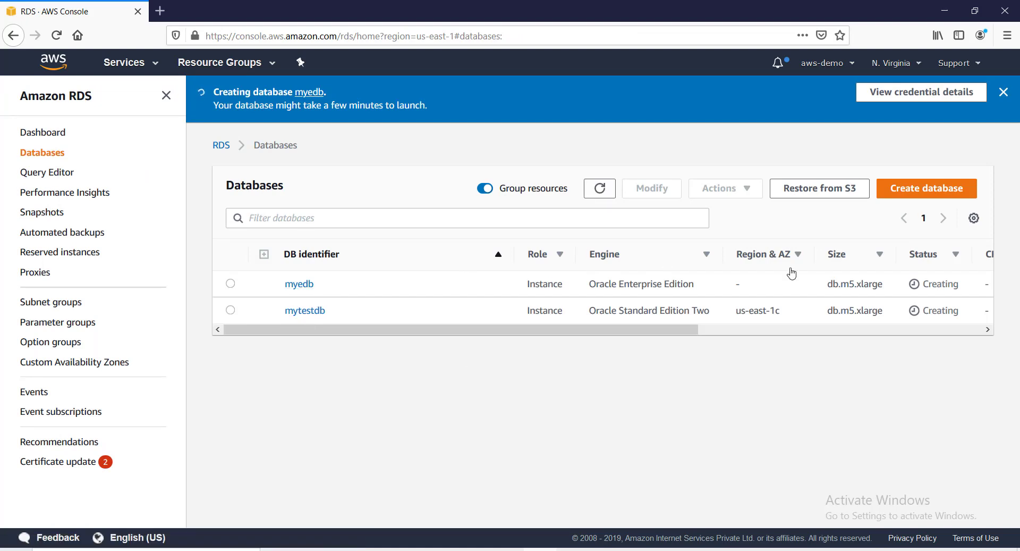
left_click_drag(654, 330, 583, 360)
Back in the slideshow, reveal the supported Oracle versions from 19c (19.0.0.0) to 11g (11.2.0.4).
key("alt+Tab")
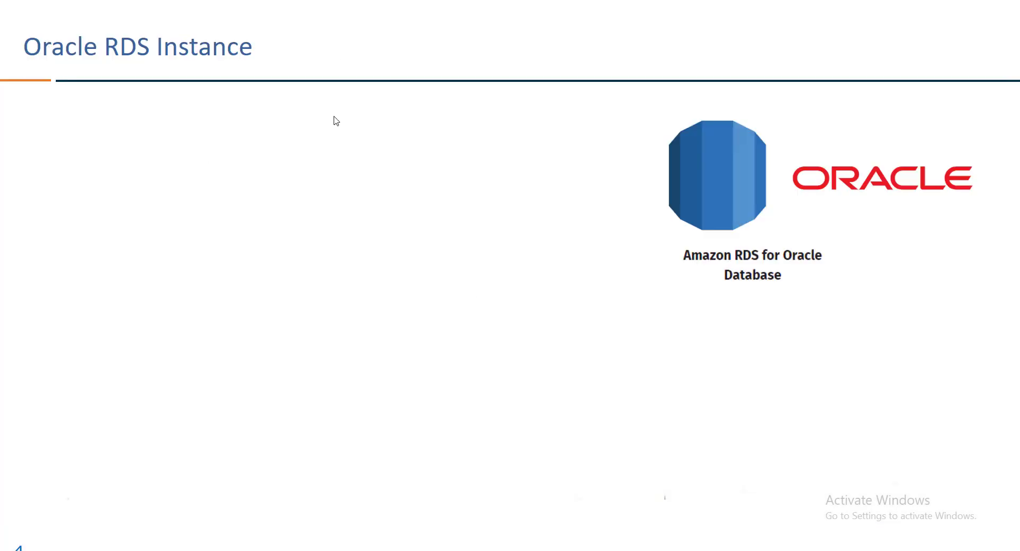
left_click(325, 154)
left_click(325, 154)
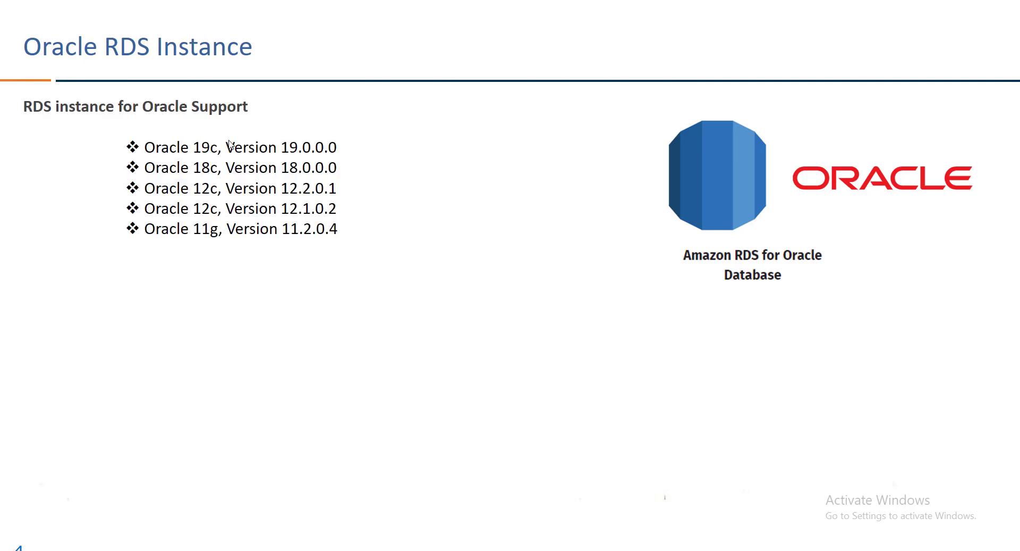
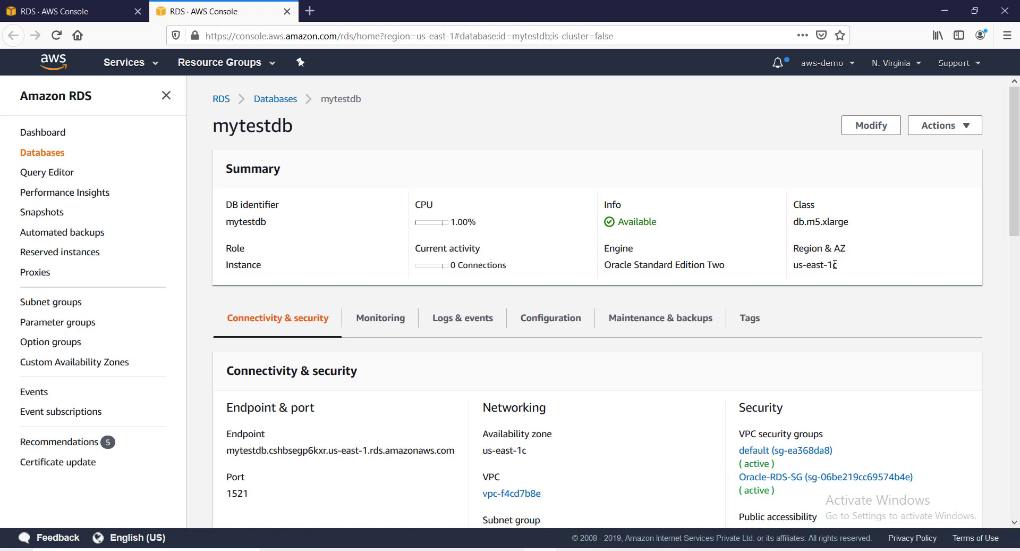
Review mytestdb's availability zone, subnets, security group and replication details in Connectivity & security.
left_click_drag(851, 265, 794, 270)
scroll(793, 277, "down", 7)
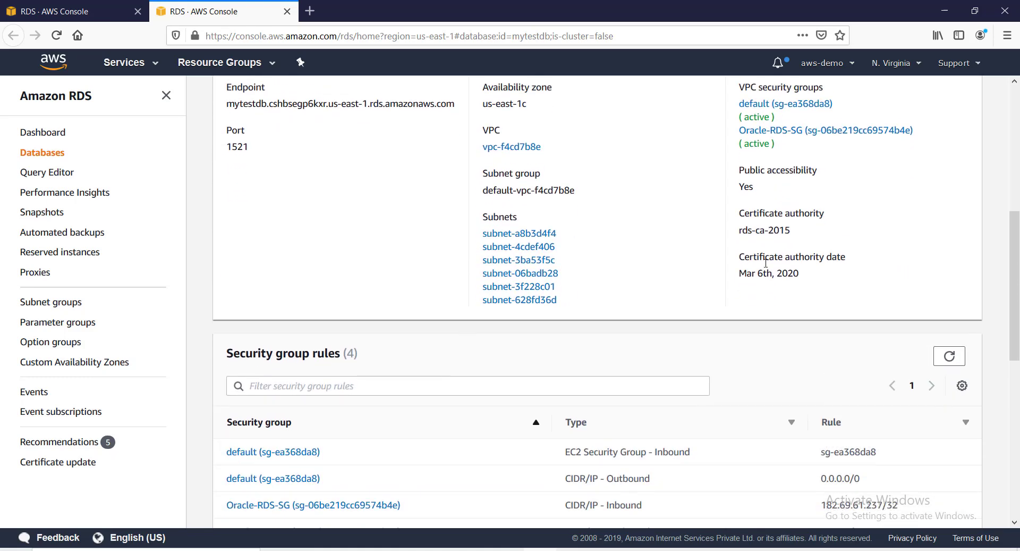
left_click_drag(744, 192, 726, 182)
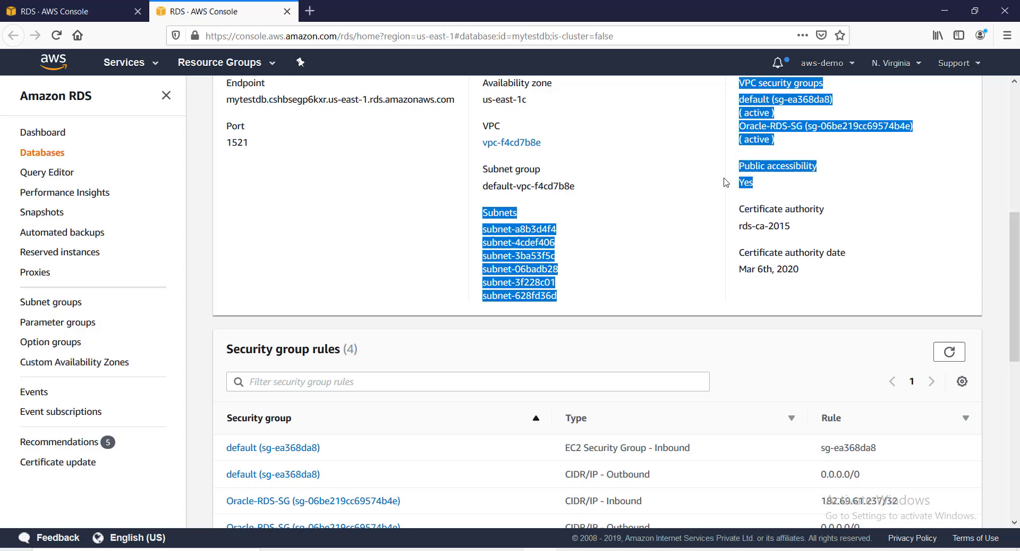
left_click(751, 188)
scroll(767, 273, "down", 3)
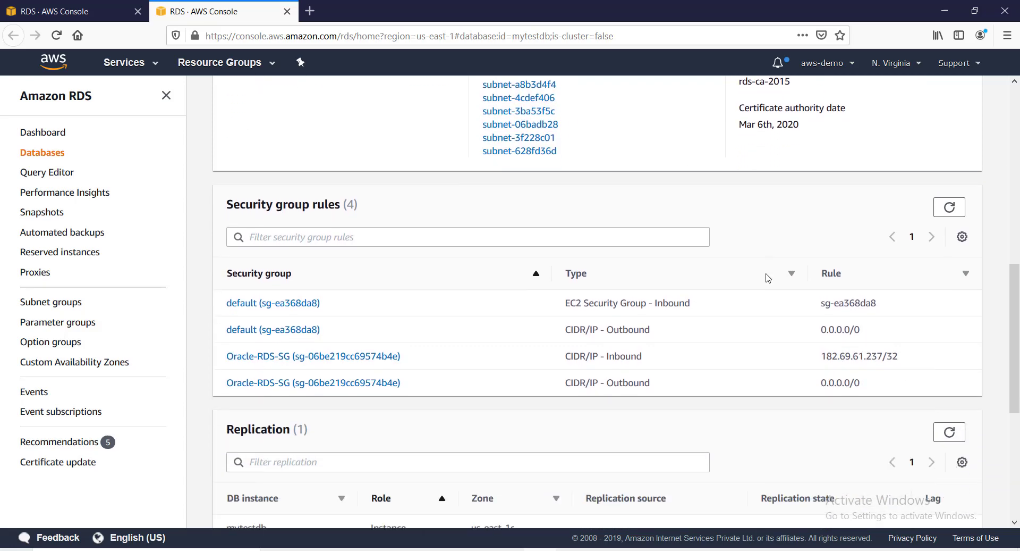
scroll(768, 278, "down", 1)
scroll(720, 281, "down", 4)
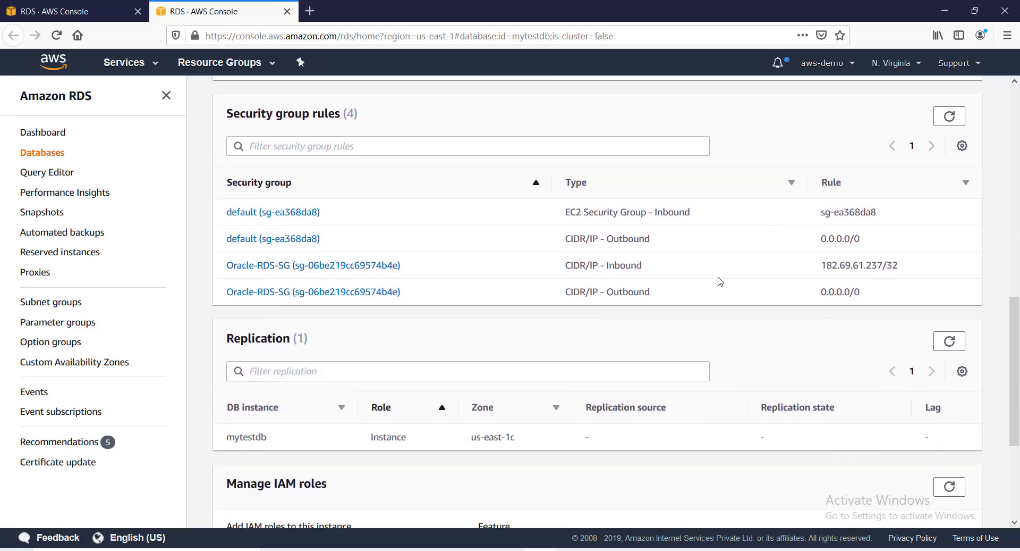
scroll(720, 281, "up", 14)
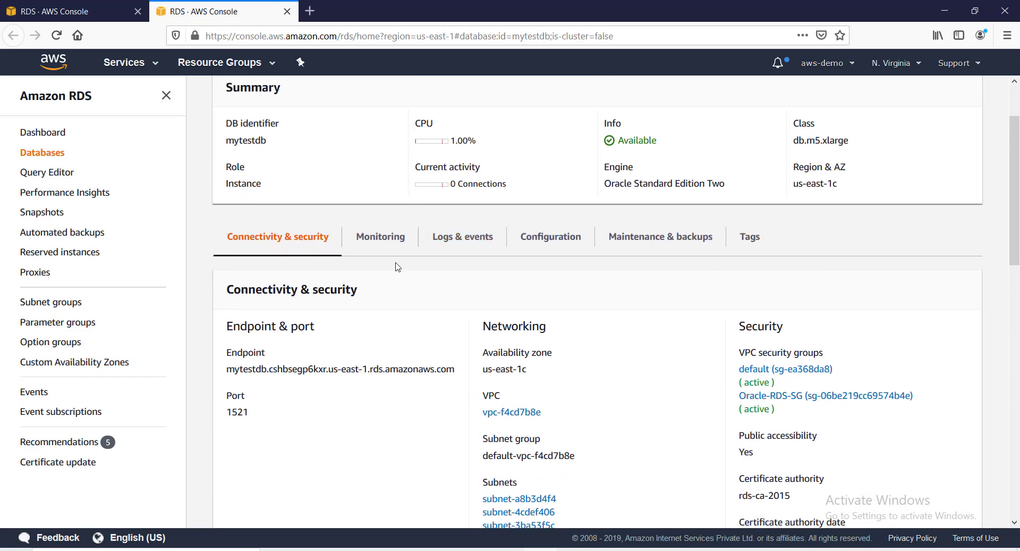
scroll(391, 245, "up", 2)
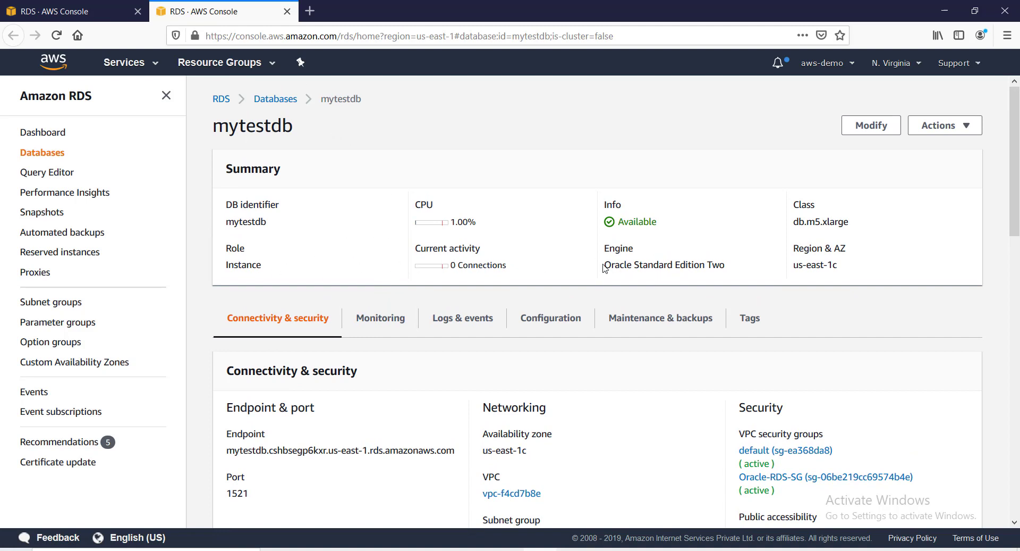
Highlight the Oracle Standard Edition Two engine and check the Actions menu without choosing anything.
left_click_drag(605, 264, 735, 264)
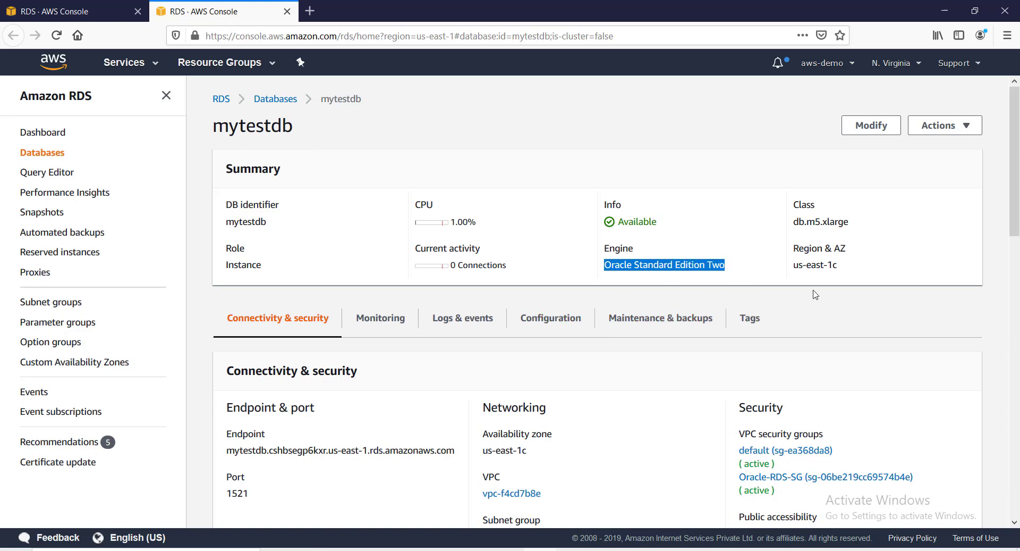
left_click(962, 130)
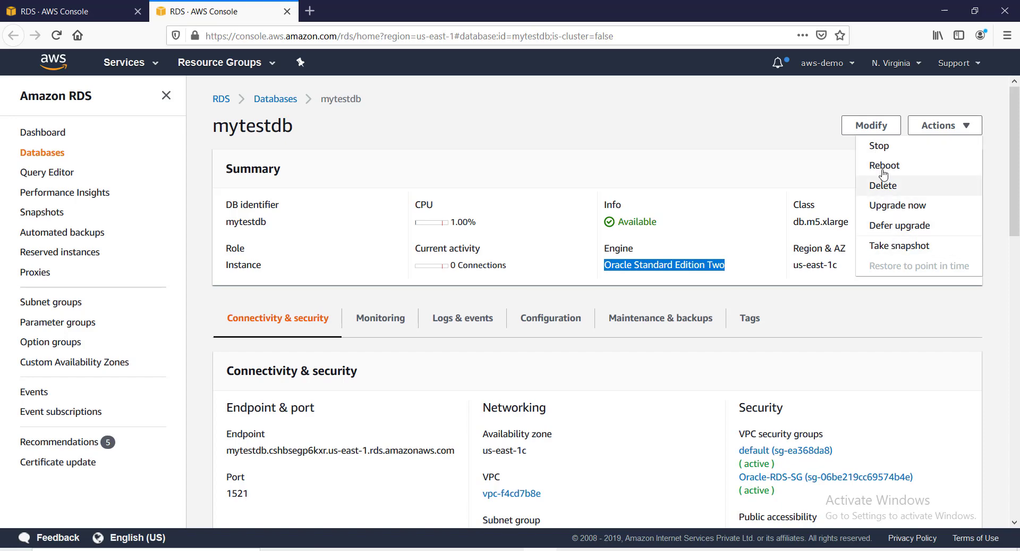
left_click(771, 295)
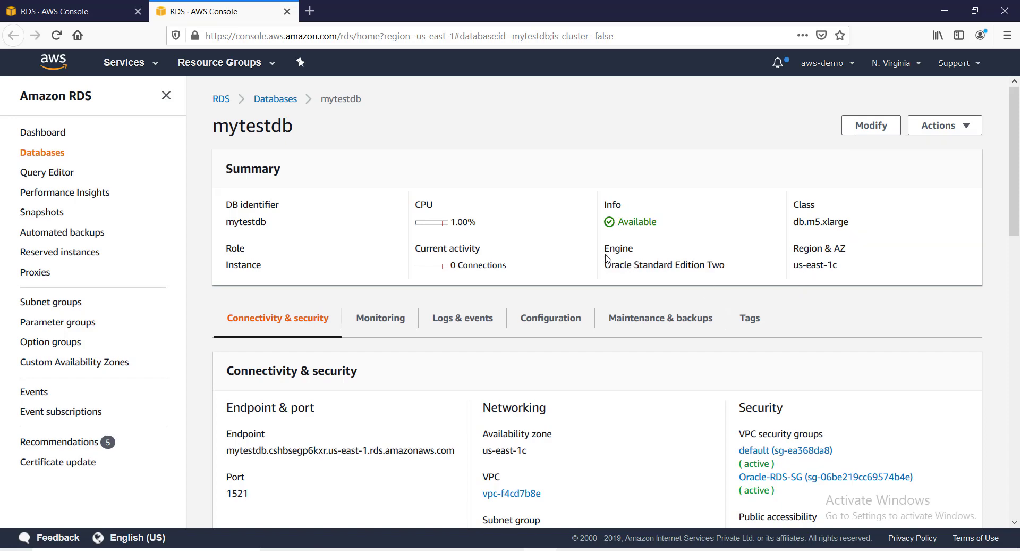
left_click_drag(604, 268, 738, 273)
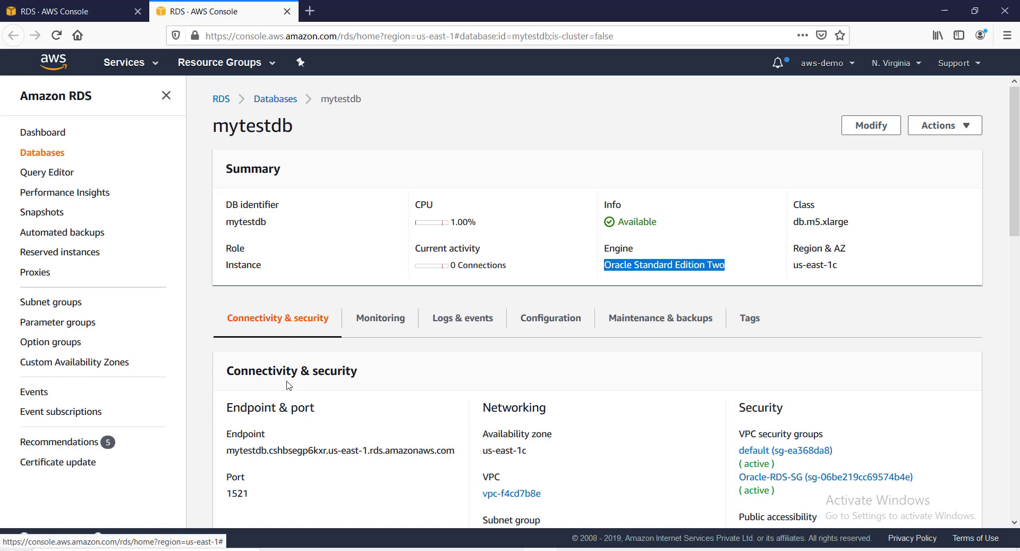
scroll(332, 313, "down", 2)
scroll(332, 313, "down", 2)
Scroll through mytestdb's CloudWatch graphs for CPU, connections, free storage, memory and IOPS.
left_click(382, 186)
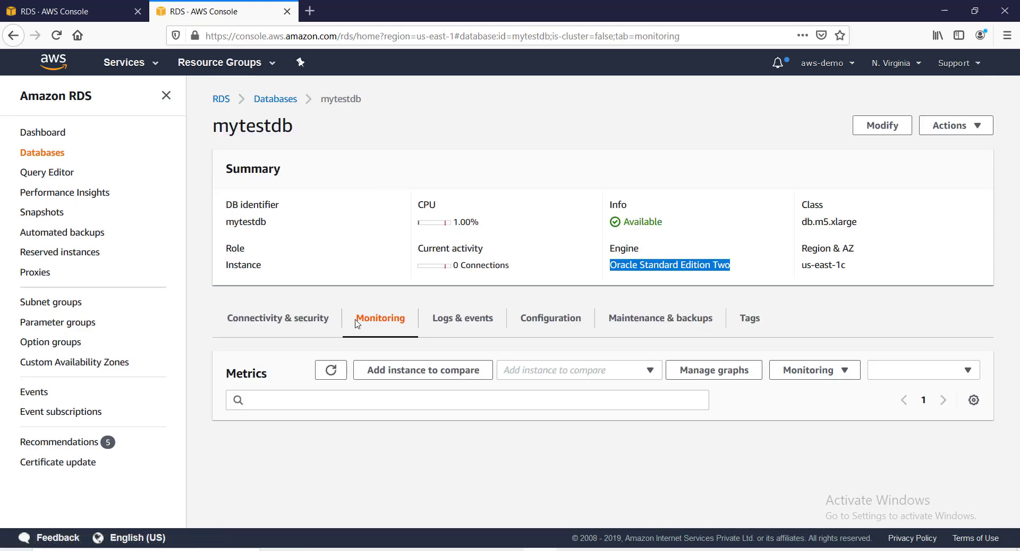
scroll(342, 399, "down", 5)
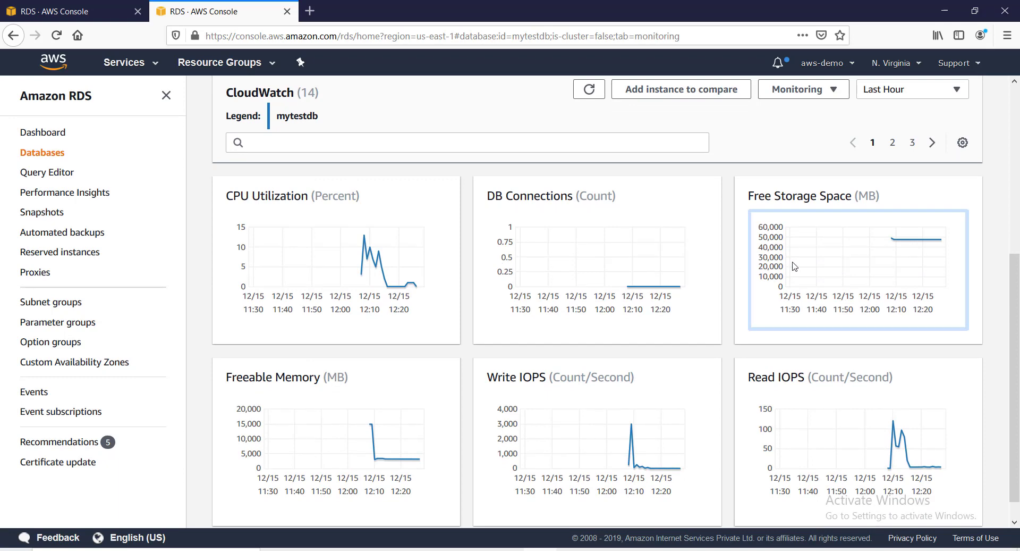
scroll(794, 266, "down", 1)
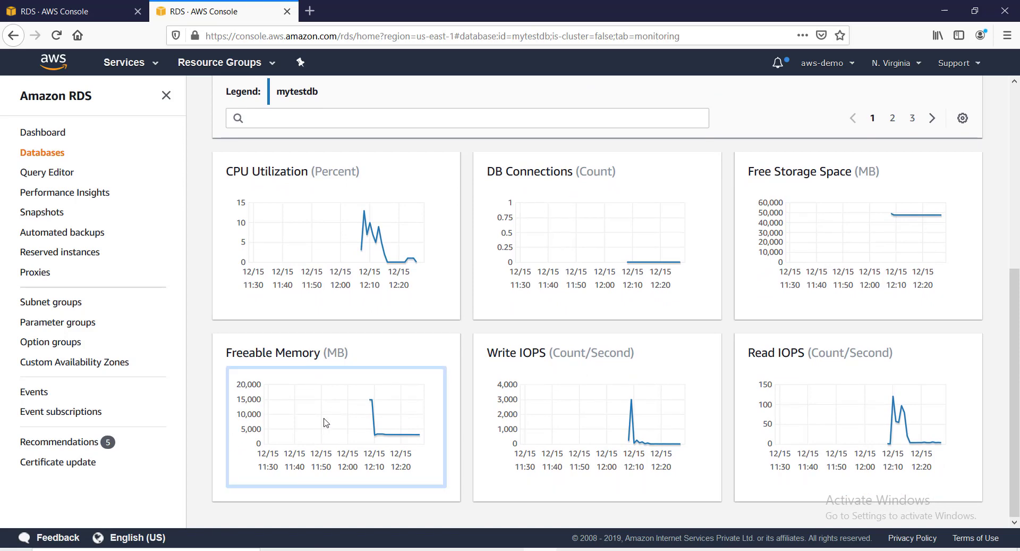
scroll(326, 423, "up", 7)
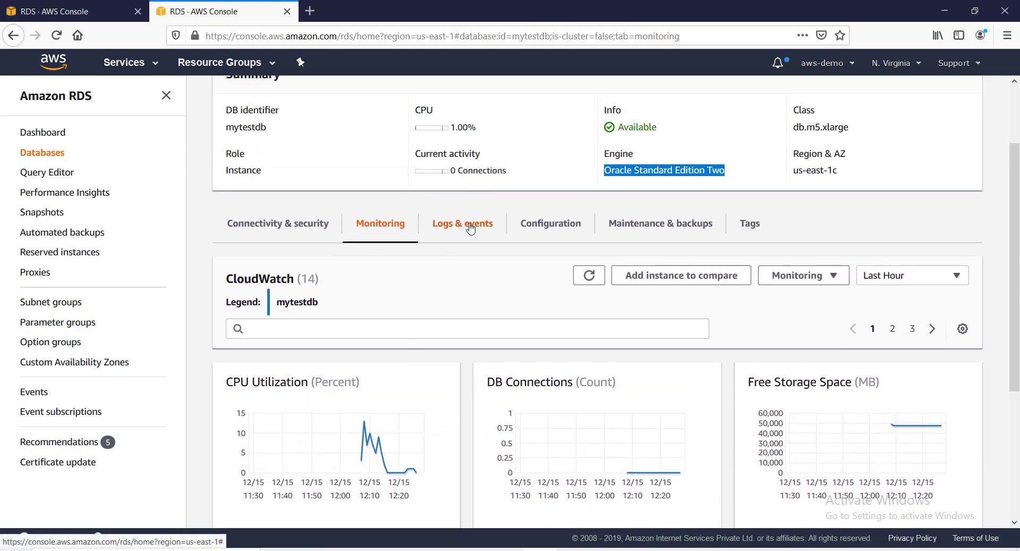
Review mytestdb's Logs & events, noting the Performance Insights disabled event.
left_click(471, 228)
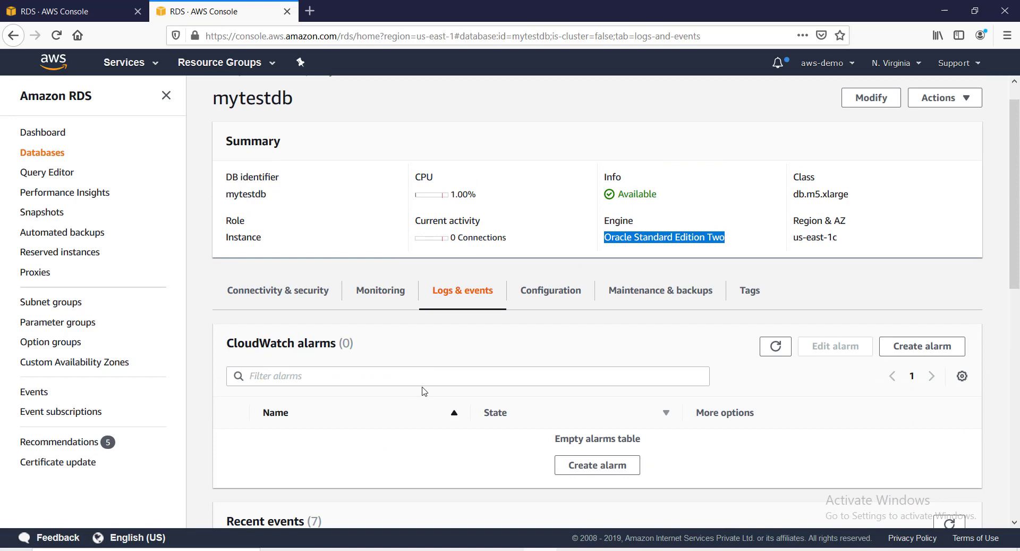
scroll(424, 391, "down", 10)
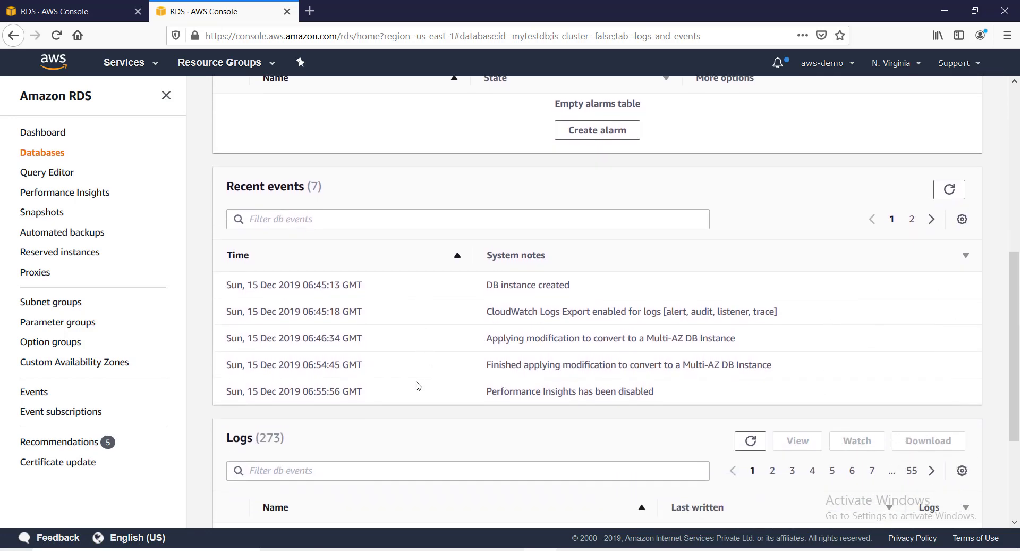
scroll(422, 372, "down", 5)
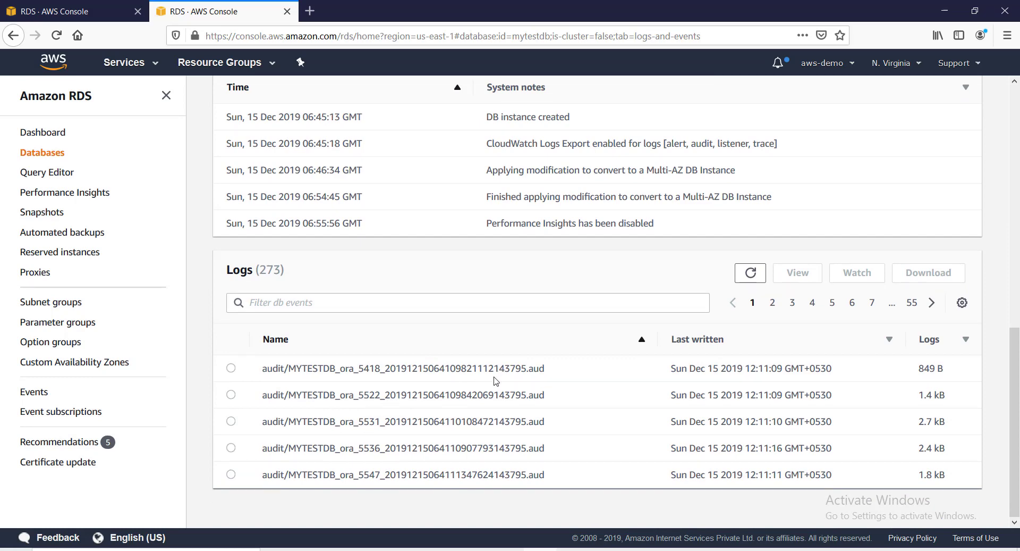
scroll(409, 361, "up", 5)
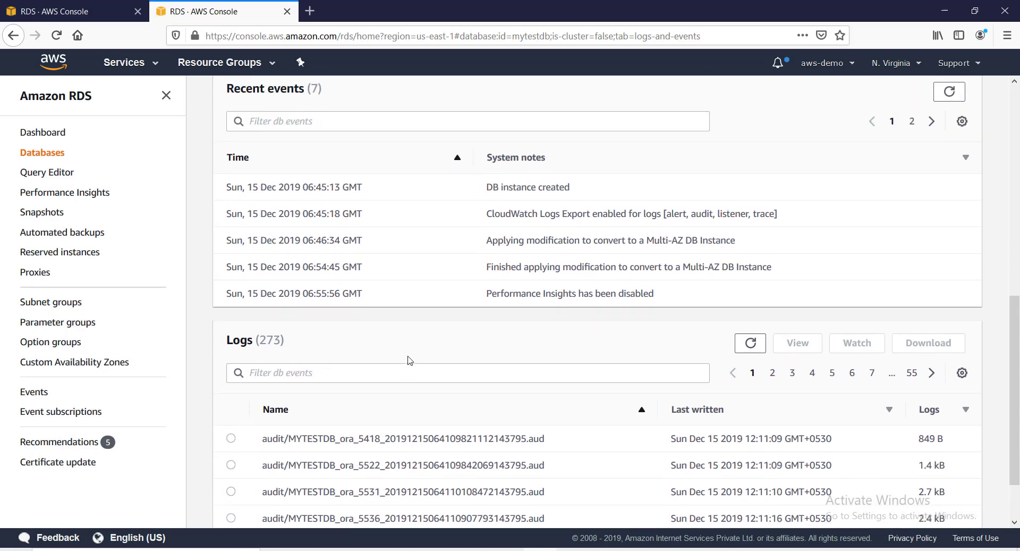
scroll(410, 361, "up", 4)
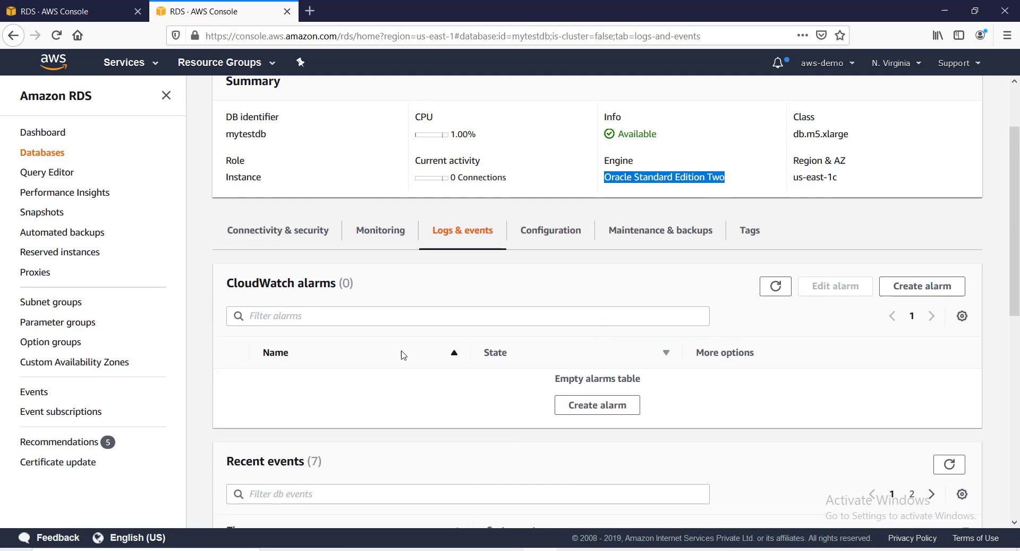
scroll(494, 367, "down", 3)
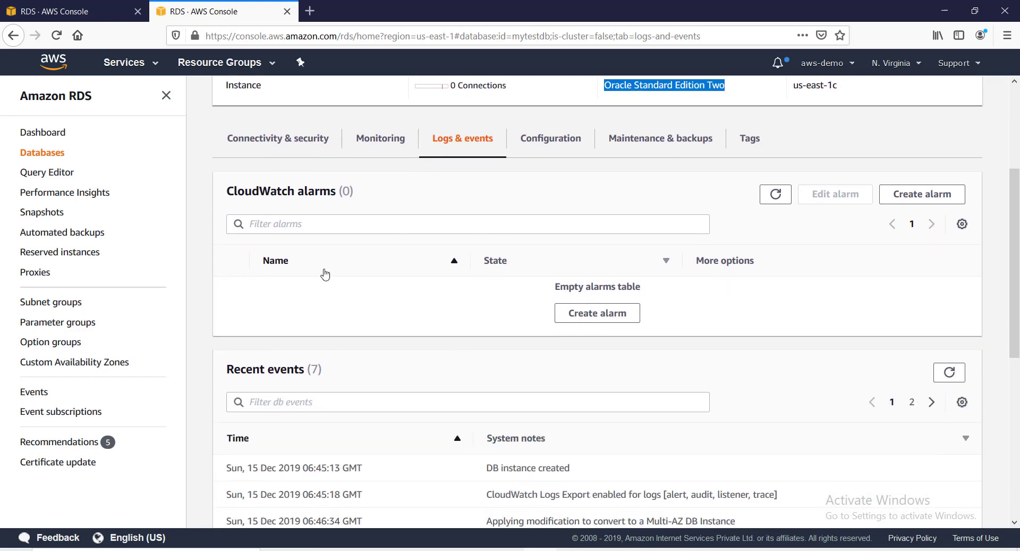
scroll(330, 287, "down", 4)
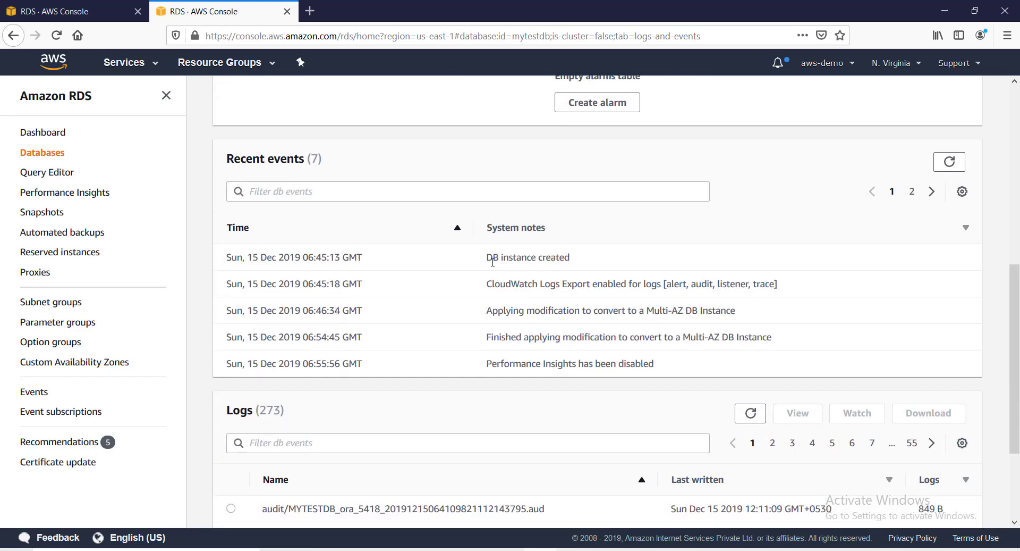
left_click_drag(665, 365, 763, 340)
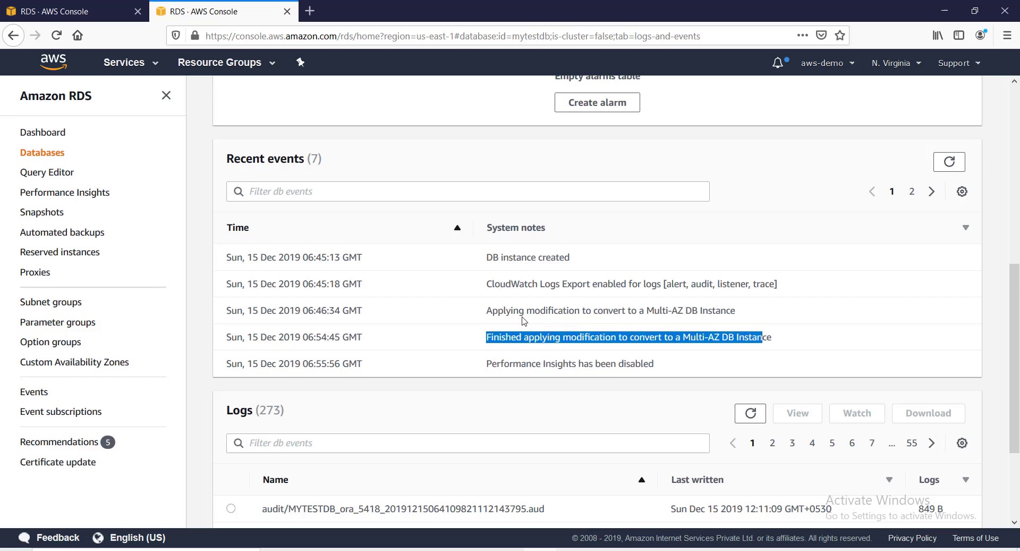
scroll(499, 296, "up", 1)
scroll(553, 326, "down", 4)
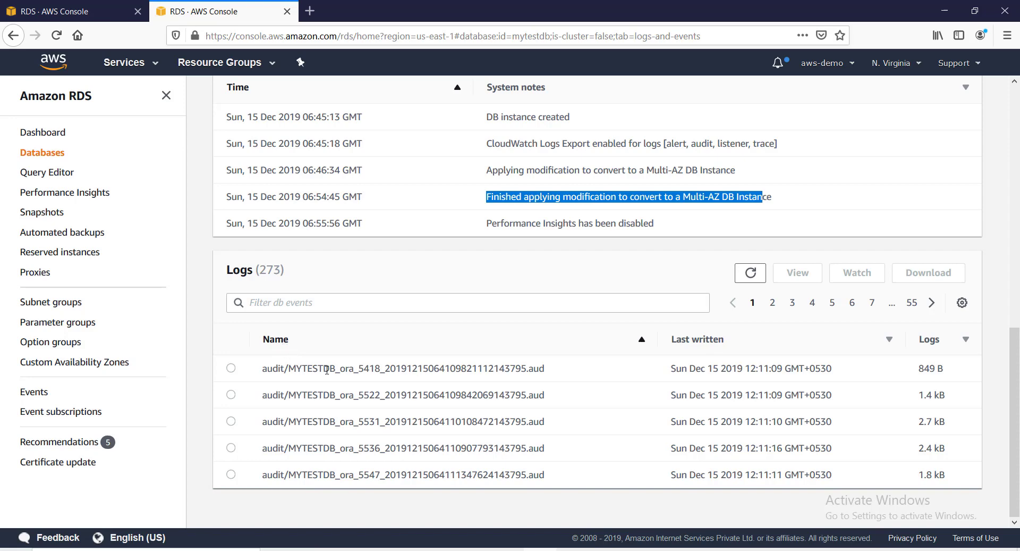
View the first audit log file, refresh its contents, and return to the Databases list.
left_click(231, 368)
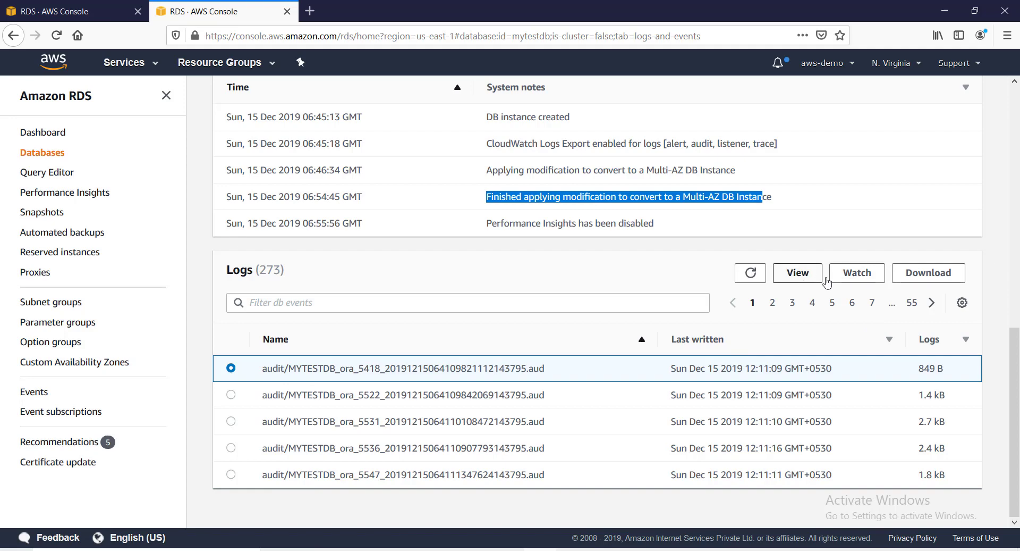
left_click(857, 278)
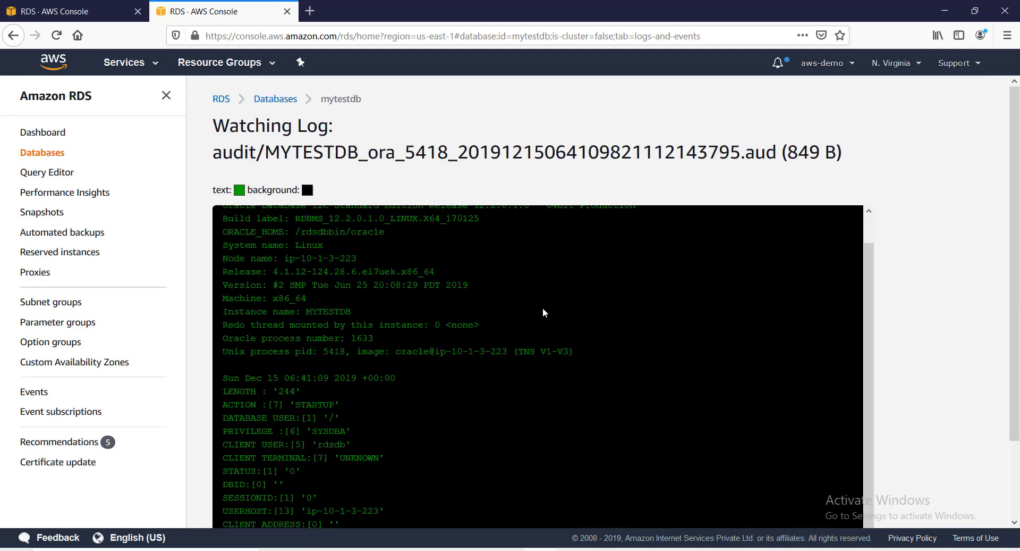
scroll(488, 380, "down", 3)
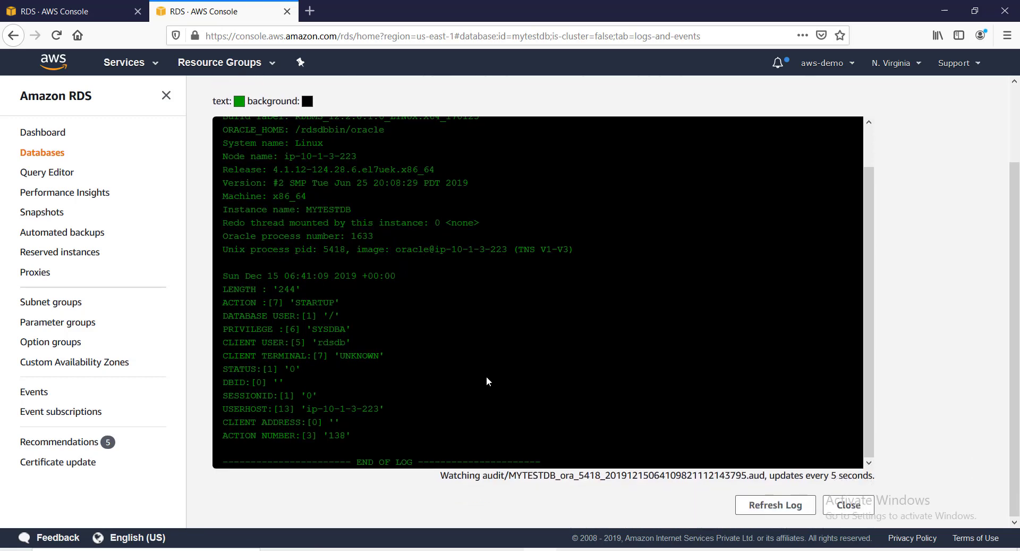
left_click(776, 505)
scroll(492, 443, "up", 3)
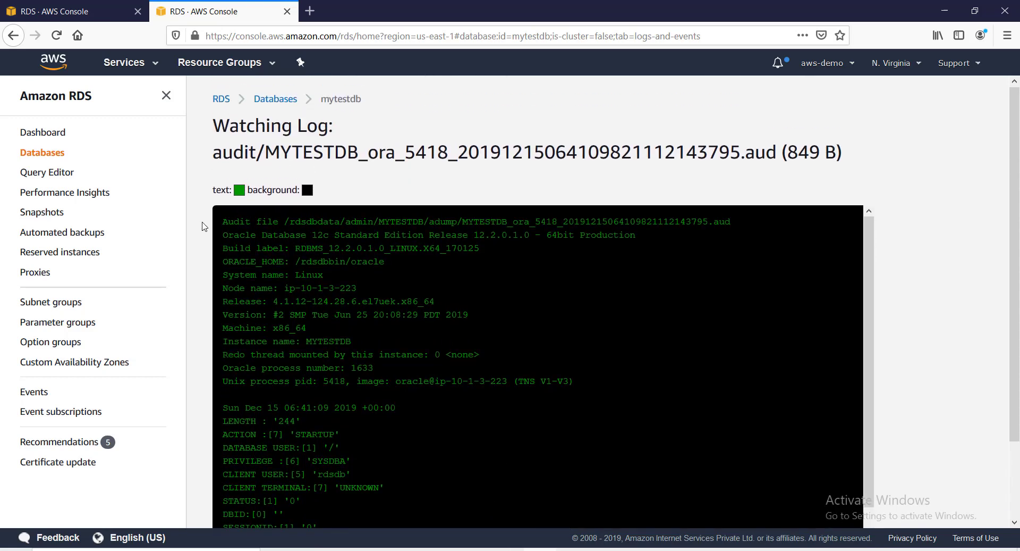
left_click(269, 100)
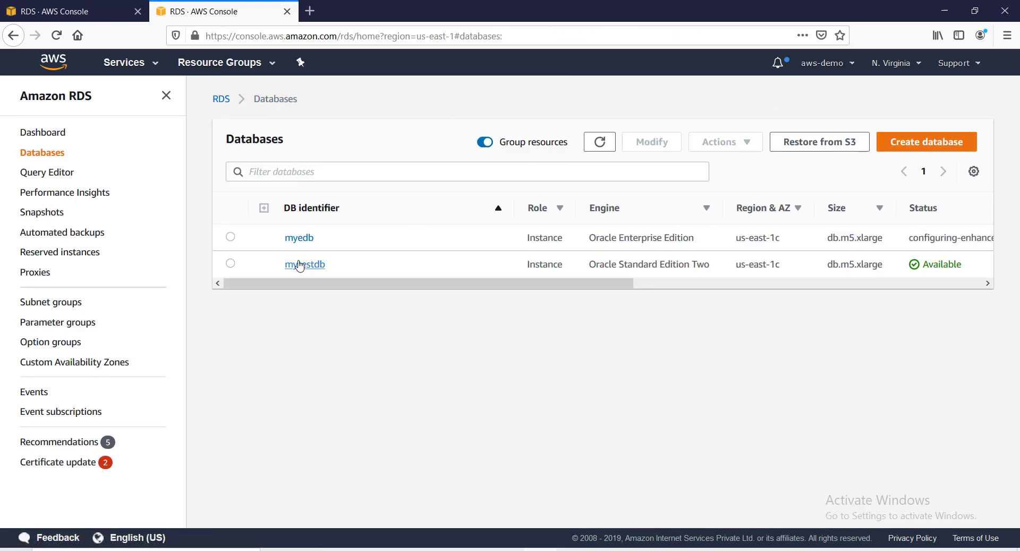
Open mytestdb, scroll its Connectivity & security settings, then show Logs & events with zero alarms.
left_click(315, 268)
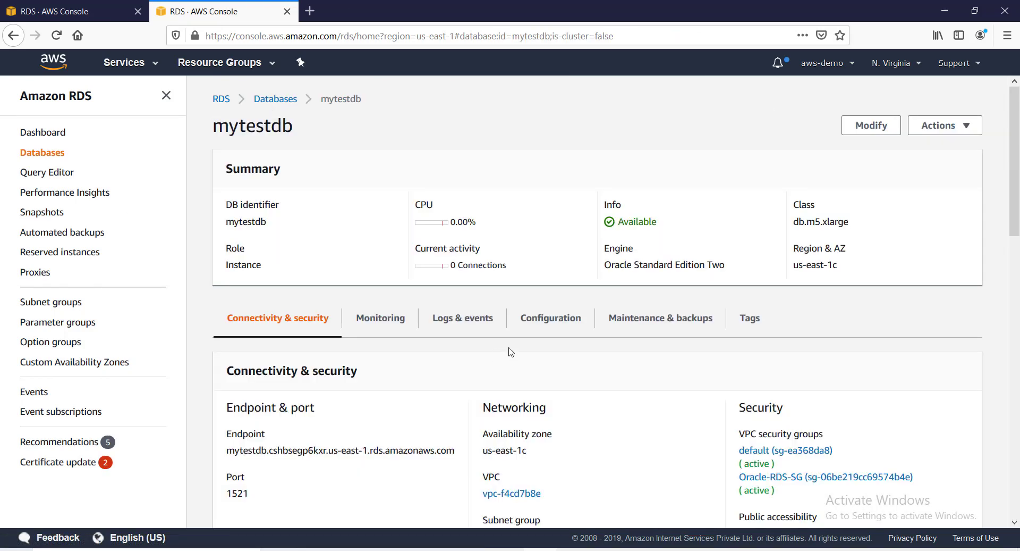
scroll(509, 351, "down", 4)
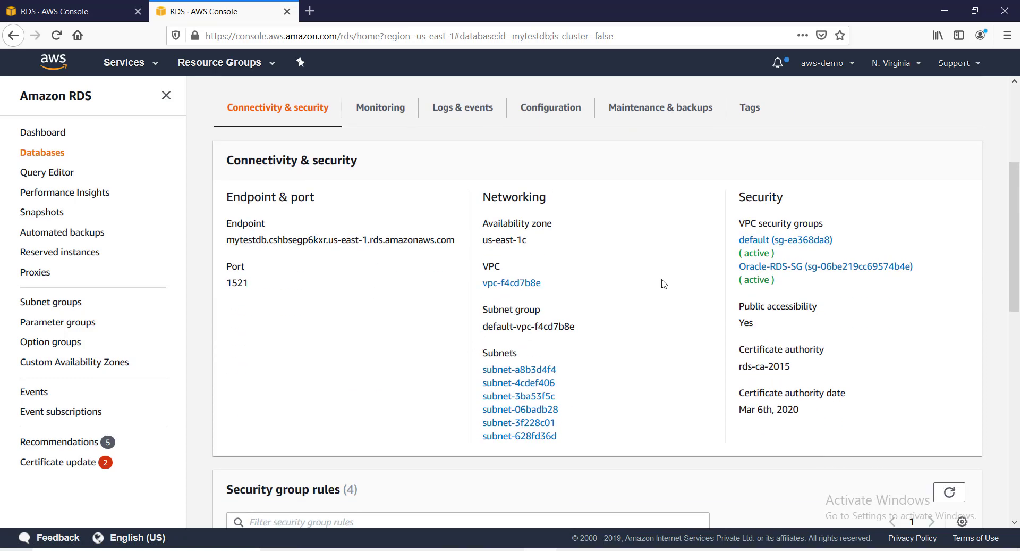
scroll(664, 284, "down", 3)
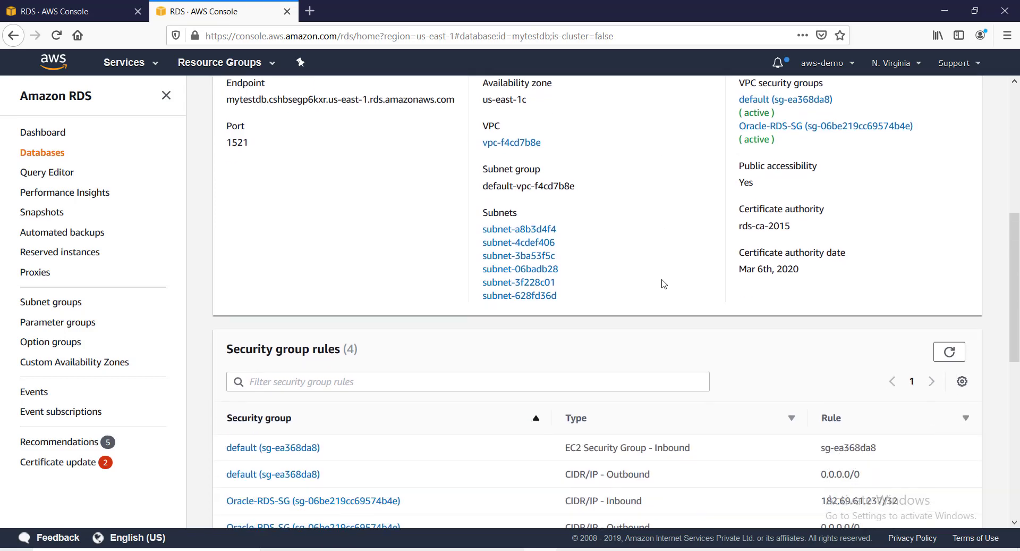
scroll(663, 284, "down", 2)
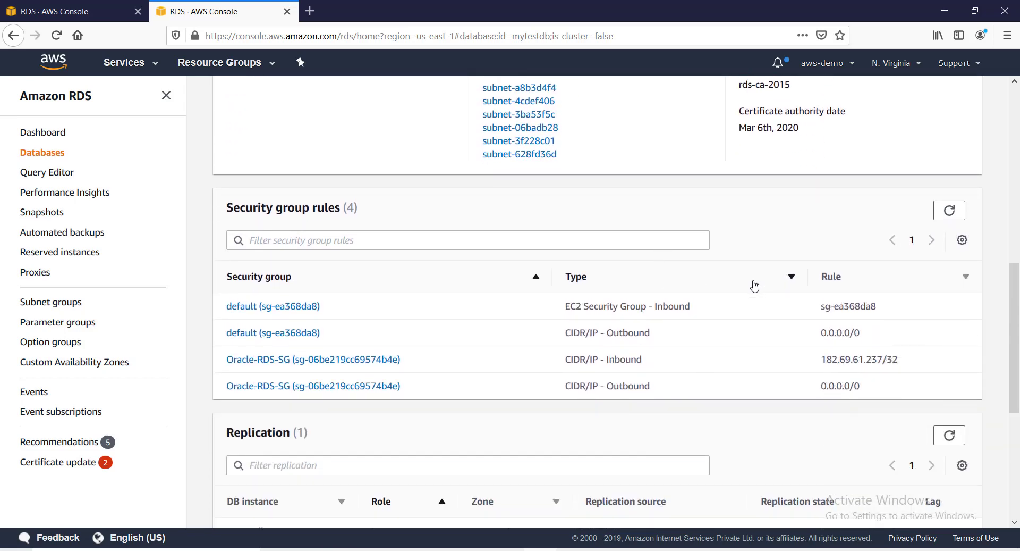
scroll(756, 282, "down", 5)
scroll(755, 284, "down", 2)
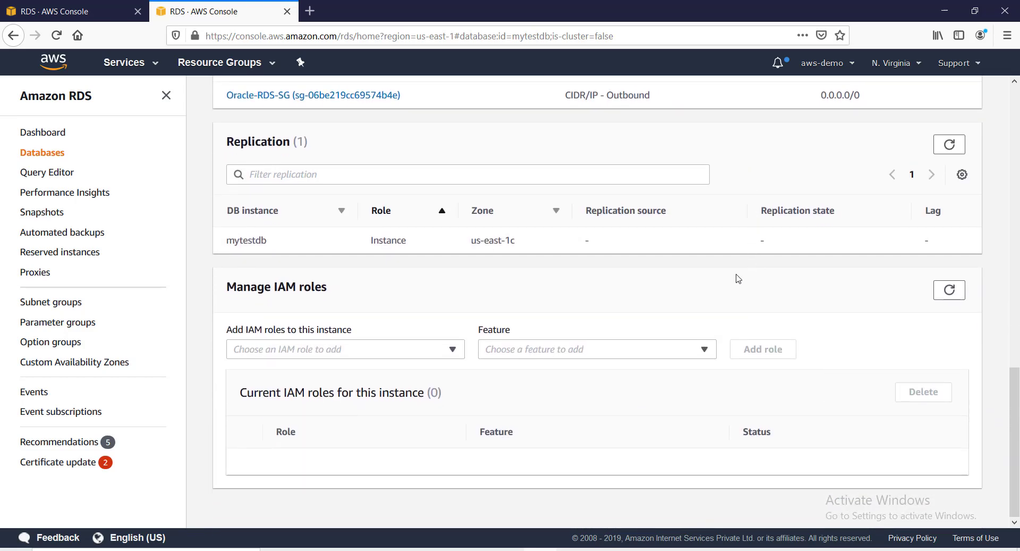
scroll(513, 300, "up", 15)
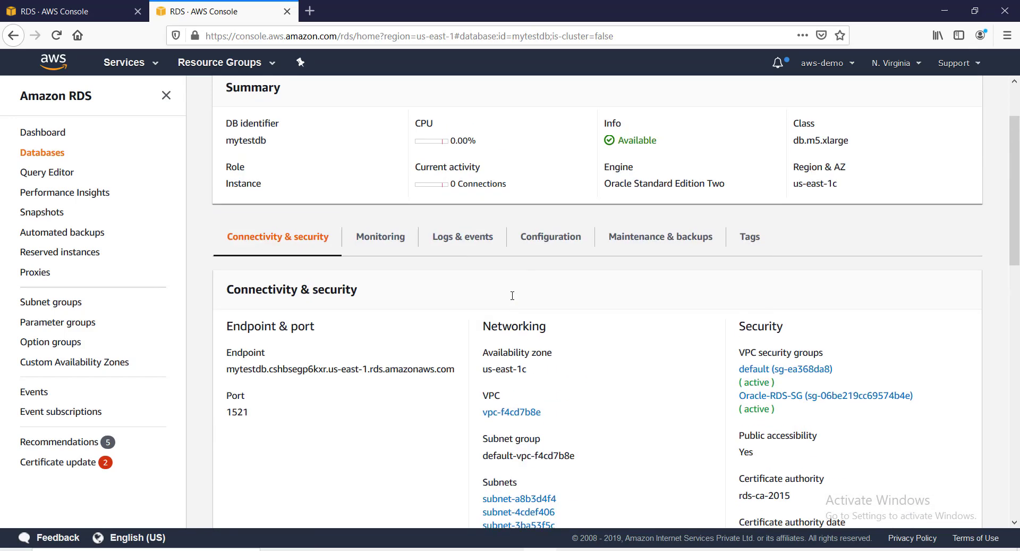
left_click(474, 246)
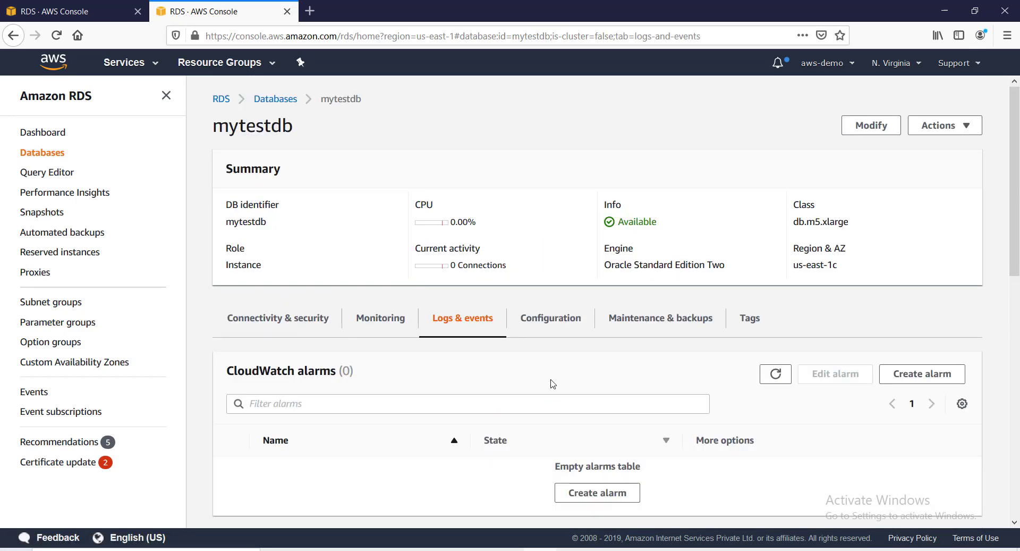
Scroll through mytestdb's Configuration details and recommendations.
left_click(553, 324)
scroll(515, 345, "down", 4)
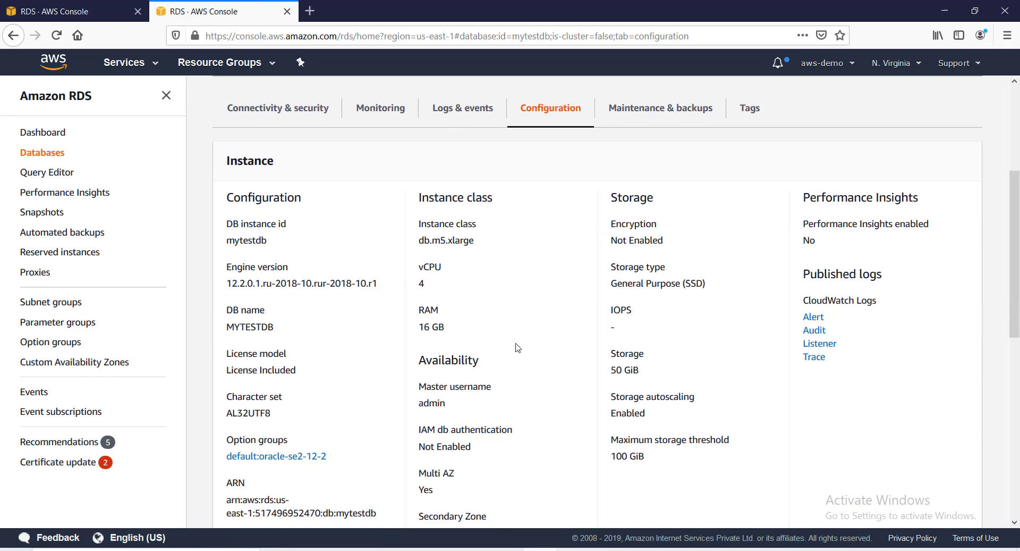
scroll(505, 342, "down", 5)
scroll(392, 387, "down", 3)
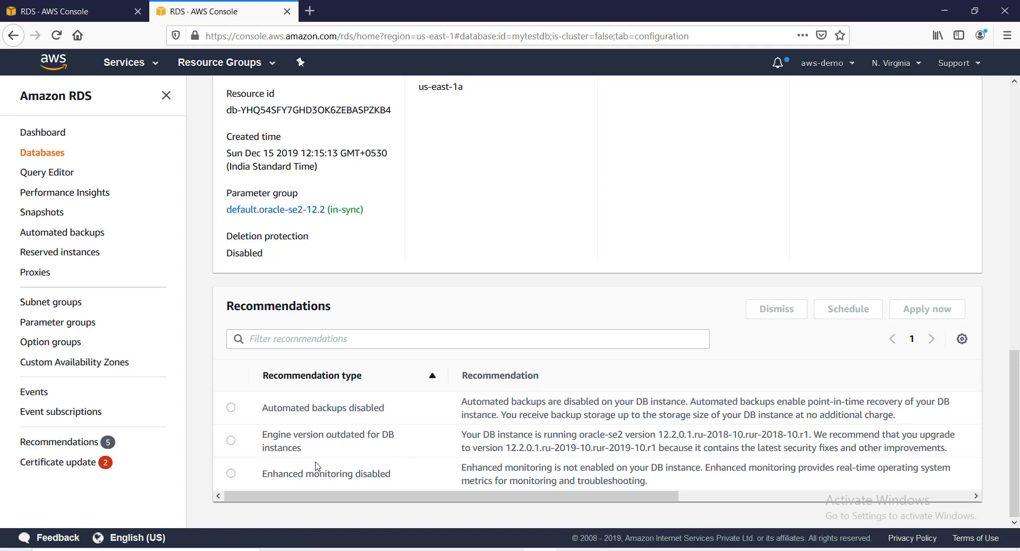
scroll(484, 471, "up", 10)
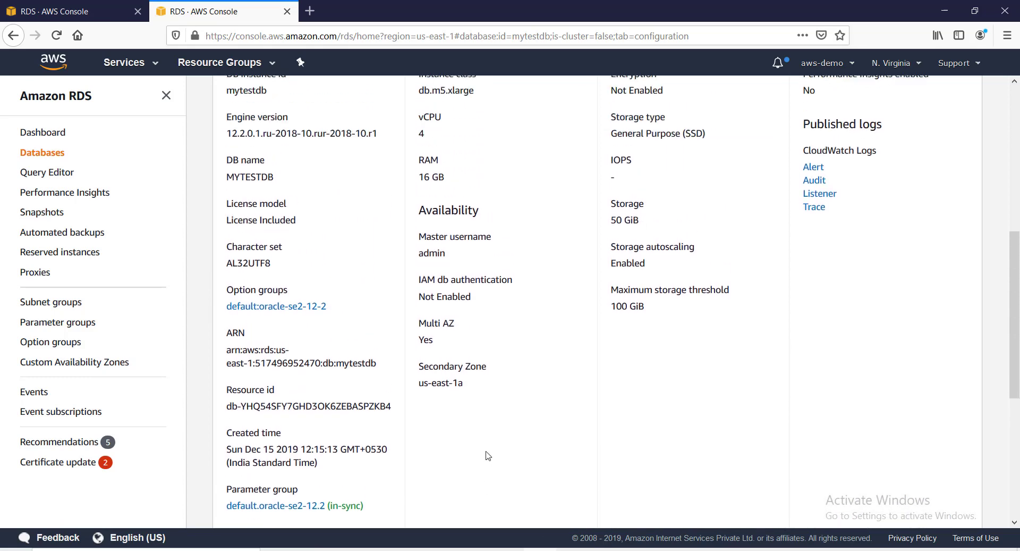
Review mytestdb's maintenance and backup details, then view its empty Tags list.
left_click(668, 303)
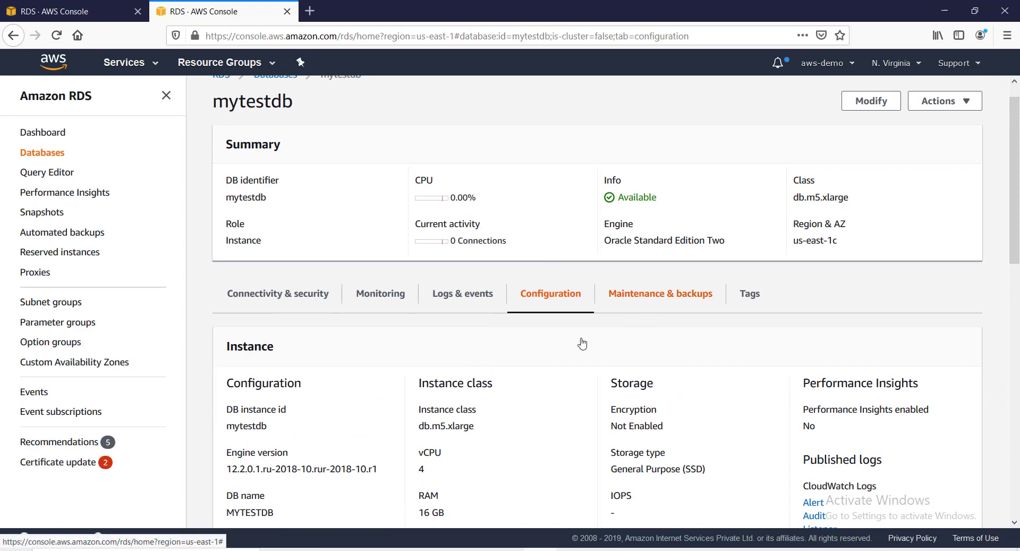
scroll(460, 427, "down", 4)
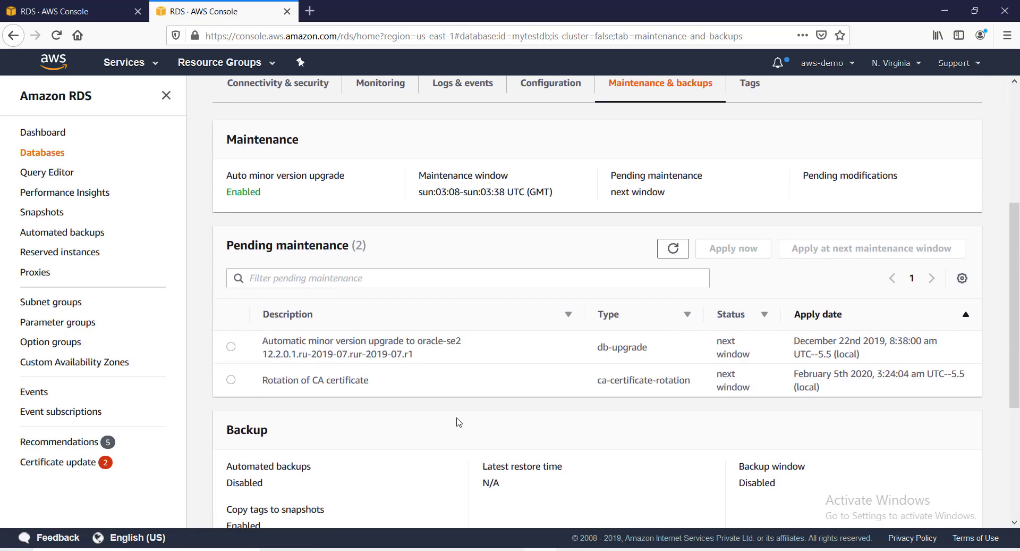
scroll(460, 423, "down", 4)
scroll(459, 422, "up", 3)
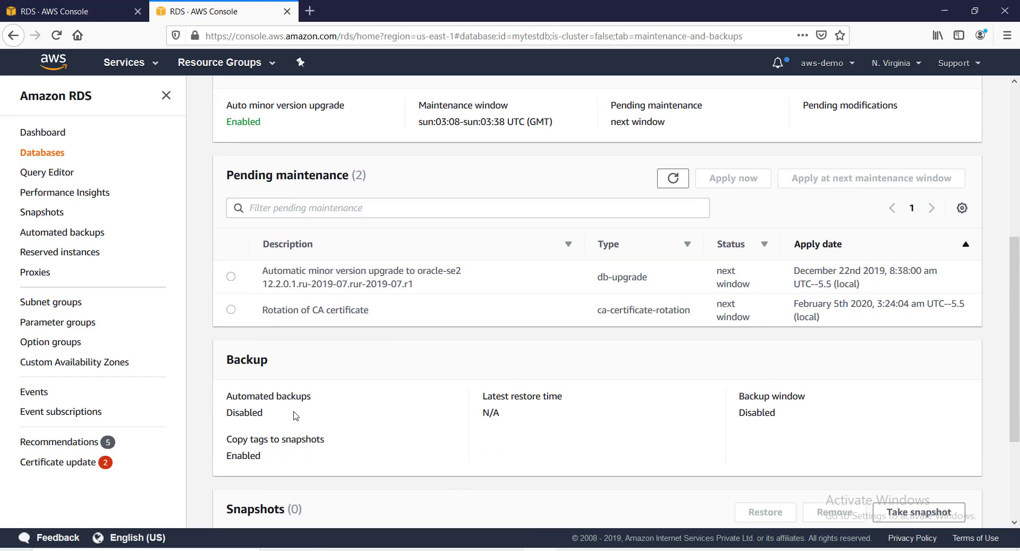
scroll(296, 416, "up", 5)
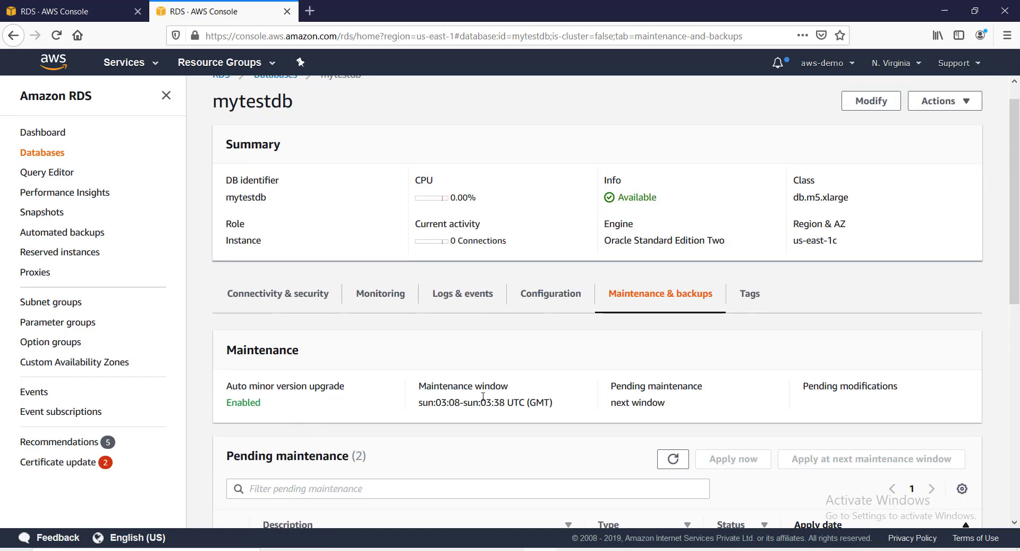
left_click(749, 294)
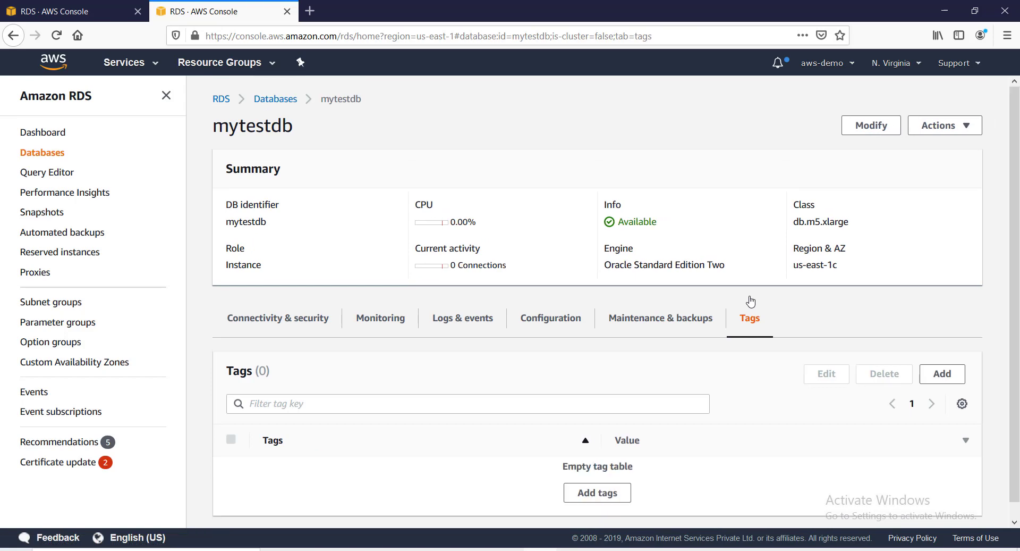
scroll(480, 402, "down", 1)
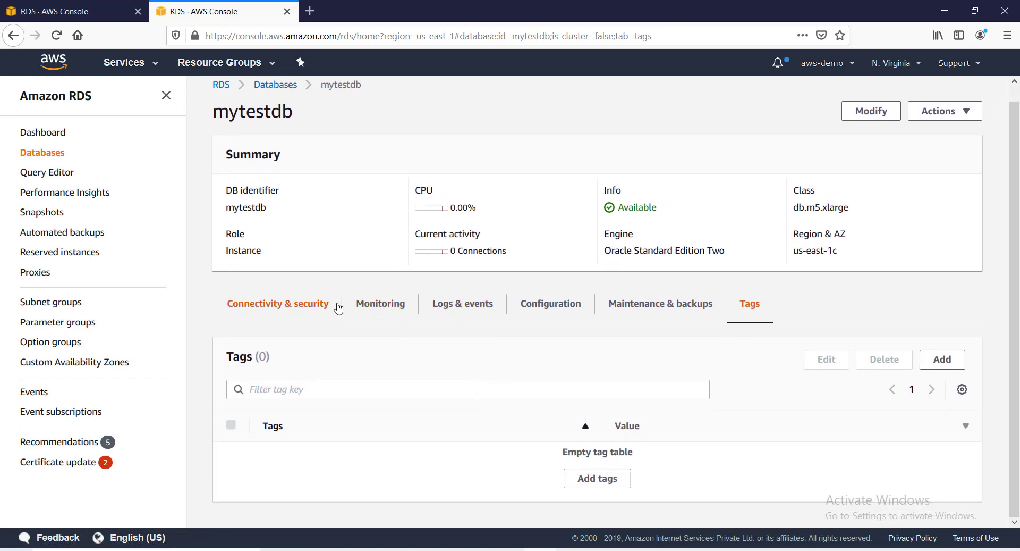
left_click(366, 310)
scroll(439, 391, "down", 3)
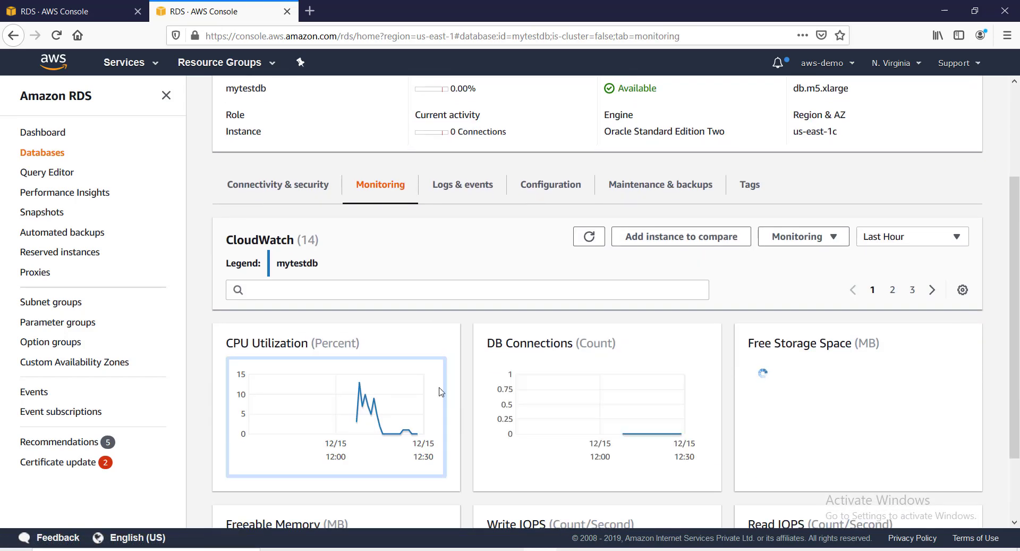
scroll(425, 291, "down", 2)
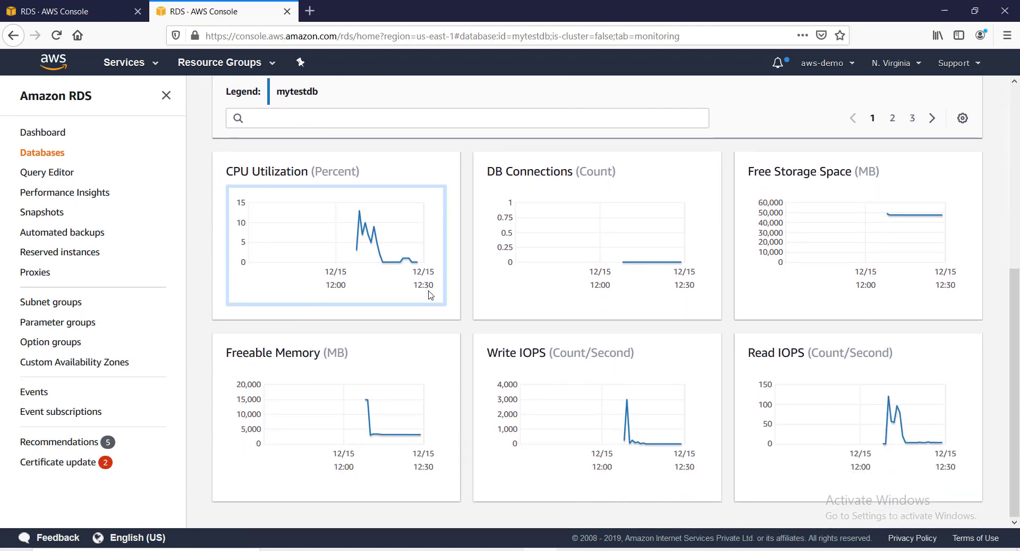
scroll(428, 363, "up", 5)
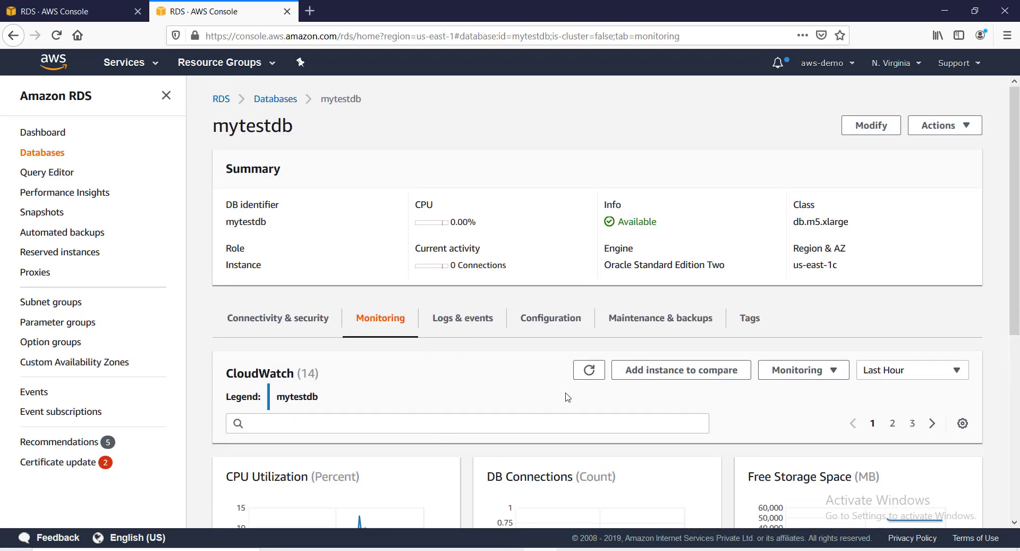
scroll(568, 397, "down", 1)
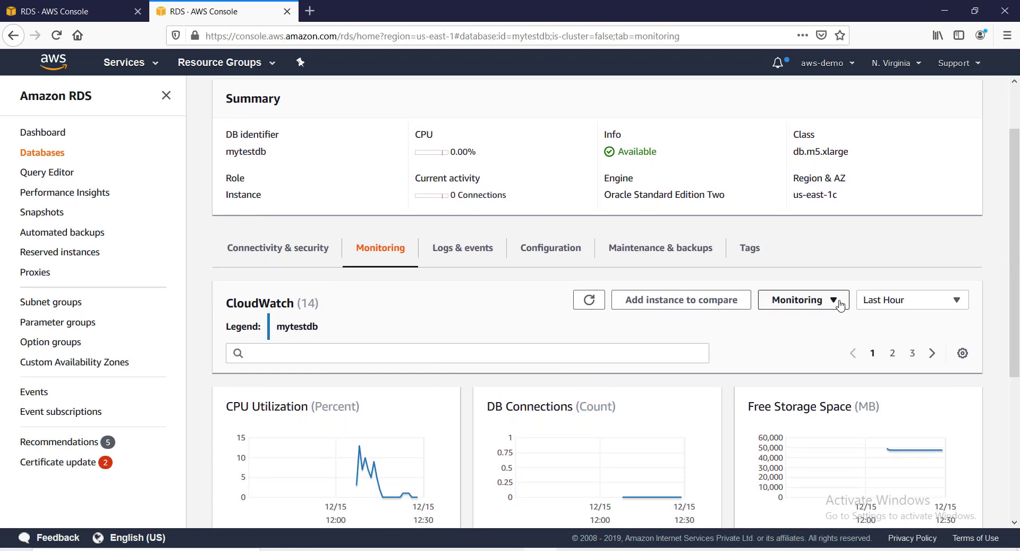
left_click(840, 305)
left_click(807, 323)
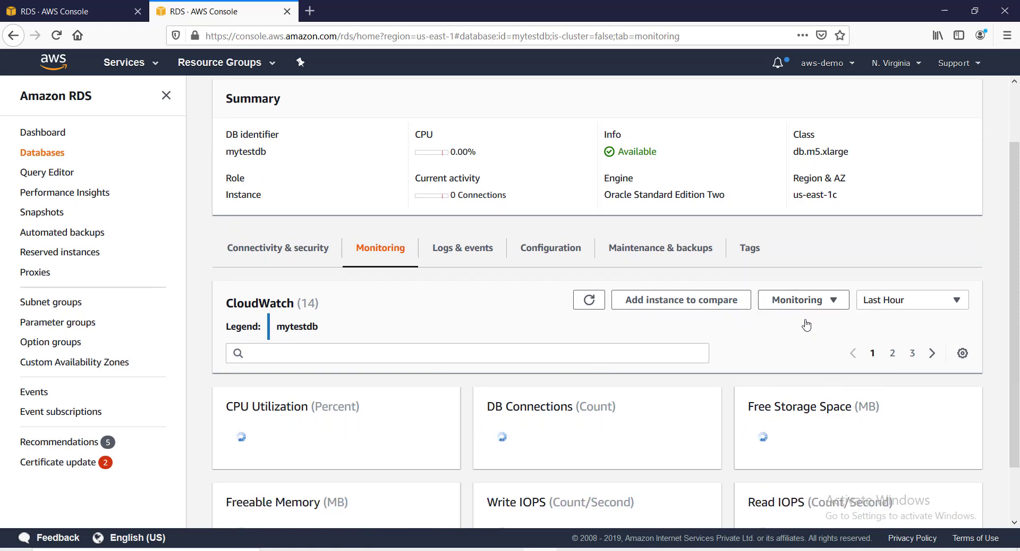
scroll(457, 338, "down", 3)
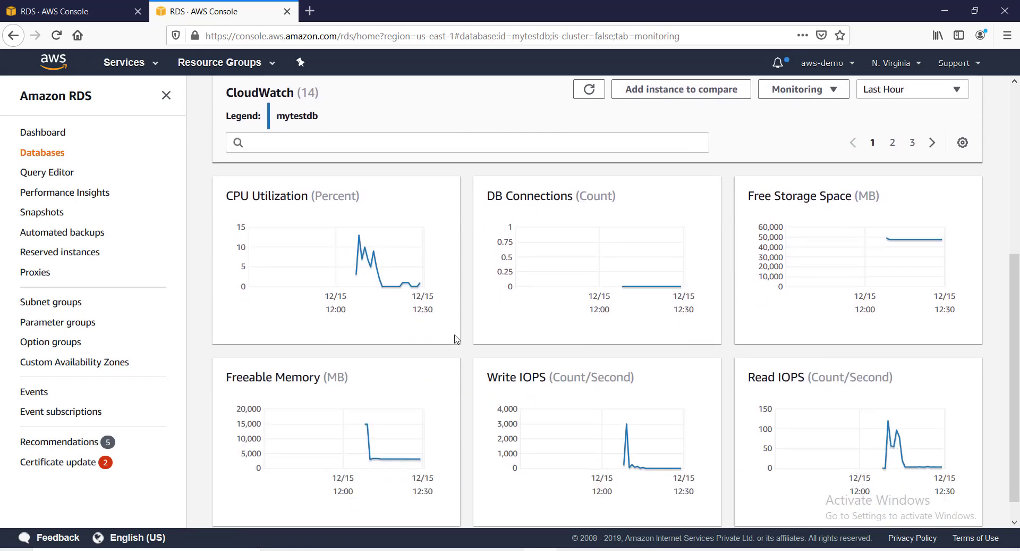
scroll(457, 335, "up", 4)
scroll(455, 335, "up", 1)
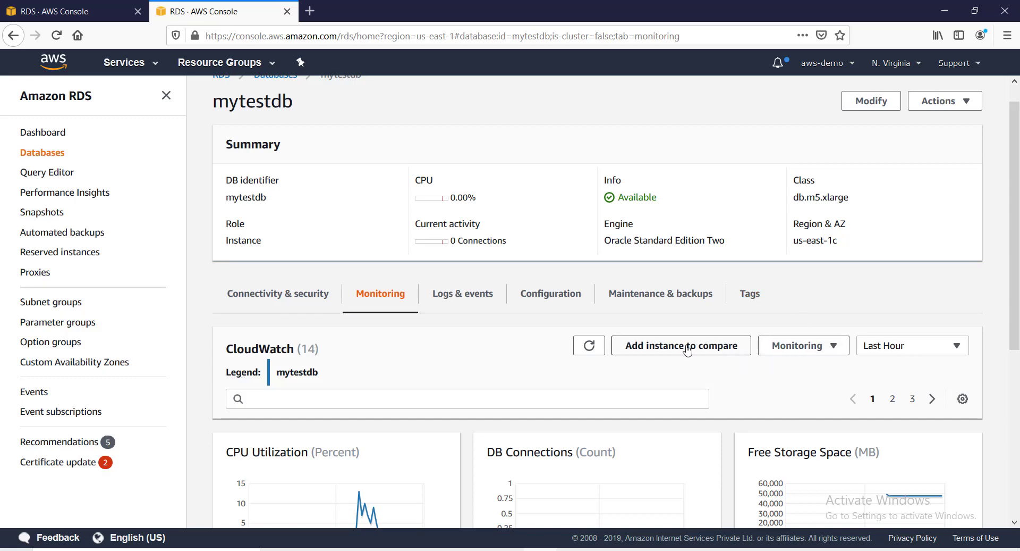
left_click(960, 346)
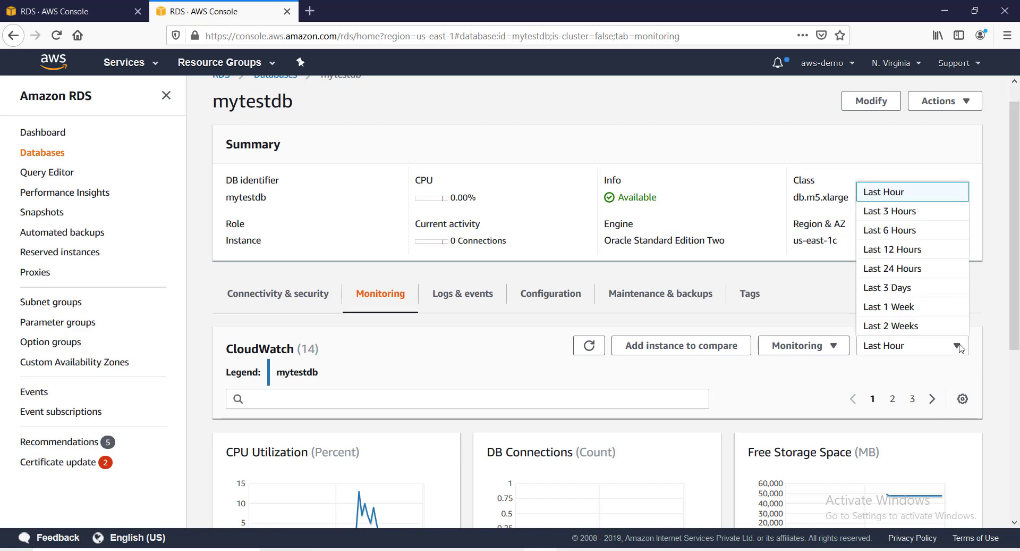
left_click(957, 348)
left_click(959, 349)
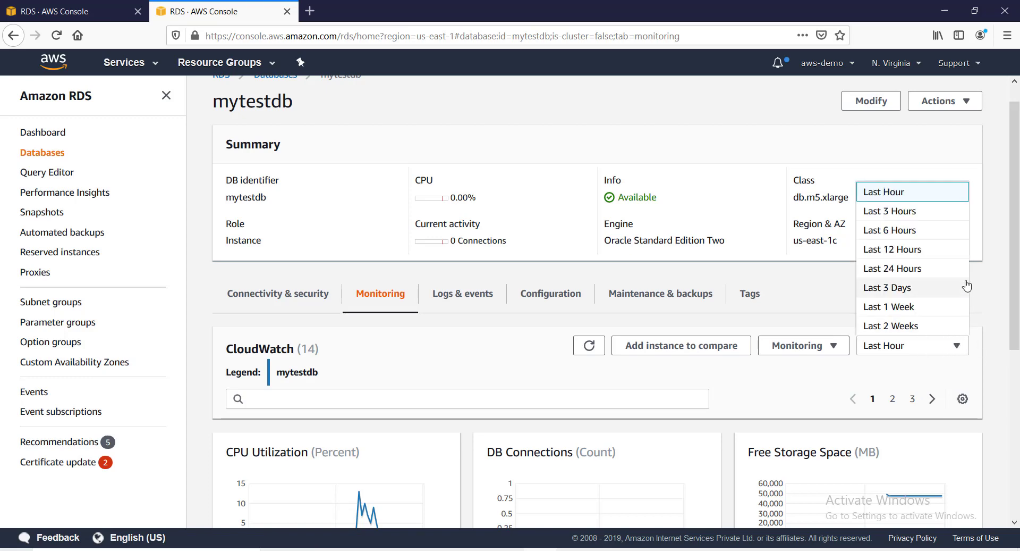
left_click(765, 400)
scroll(759, 397, "down", 1)
scroll(758, 397, "down", 5)
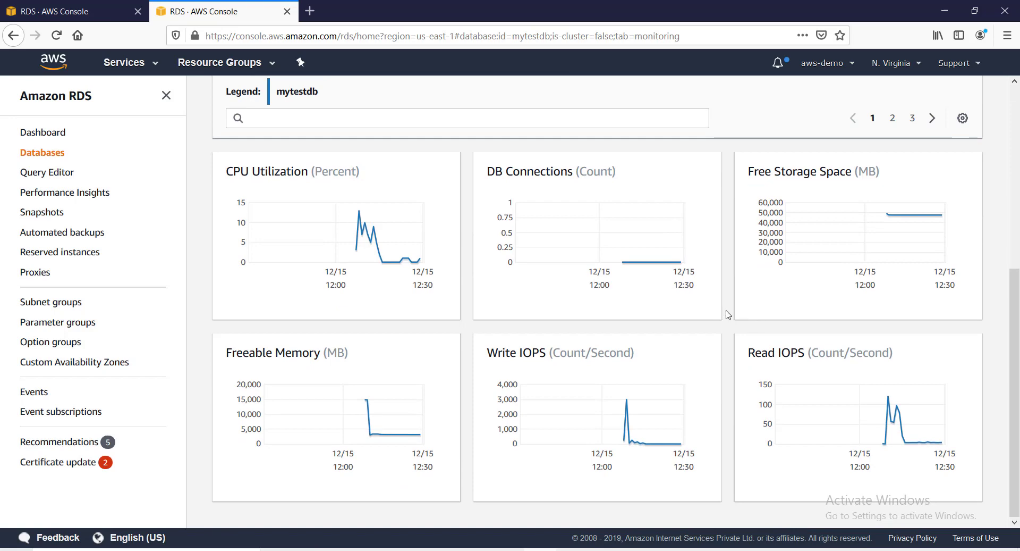
scroll(723, 316, "up", 5)
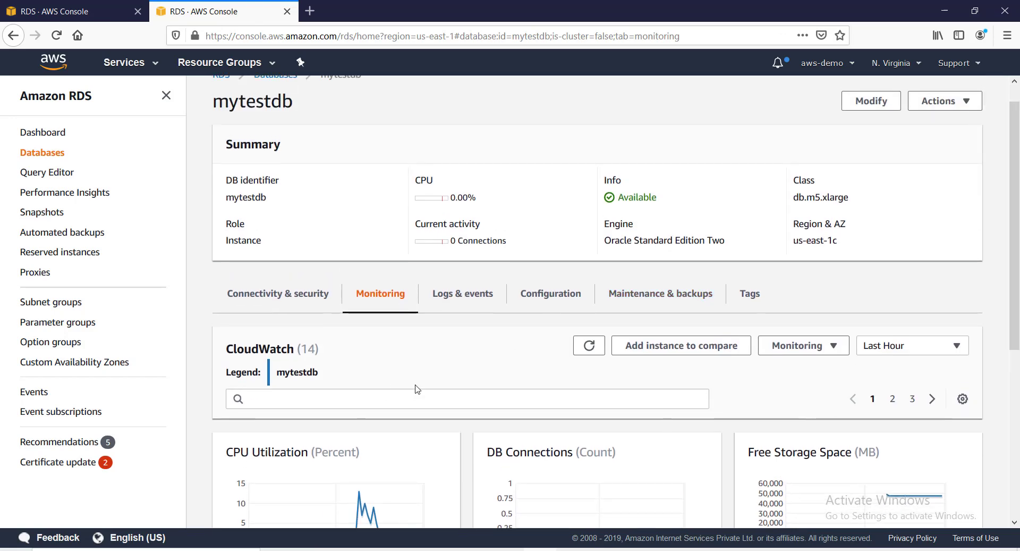
scroll(451, 382, "up", 1)
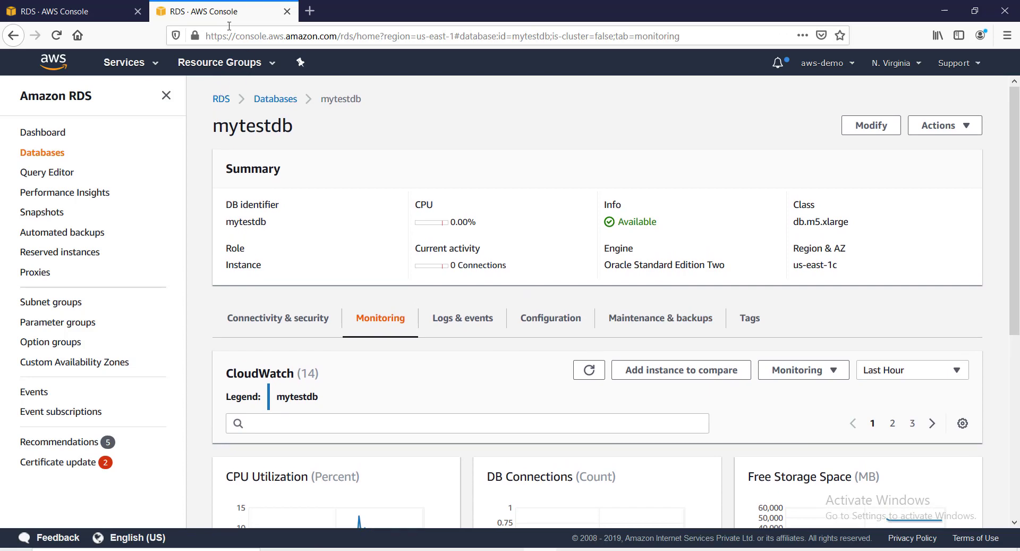
left_click(87, 11)
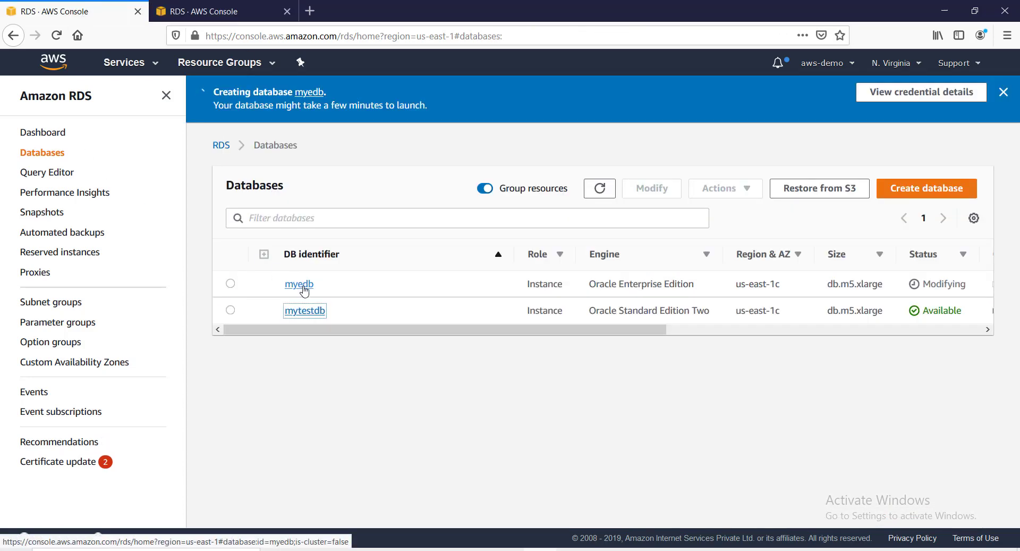
left_click(604, 198)
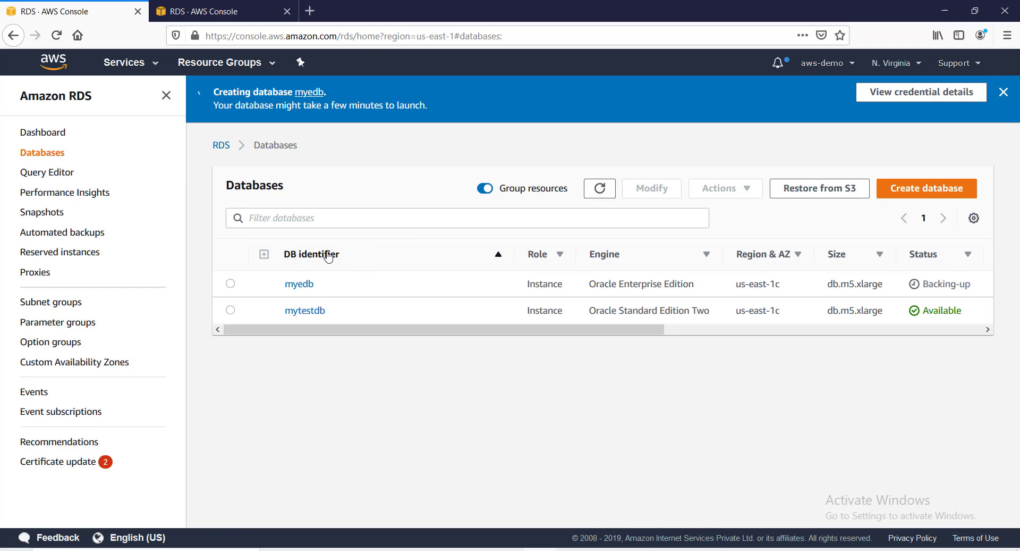
left_click(44, 217)
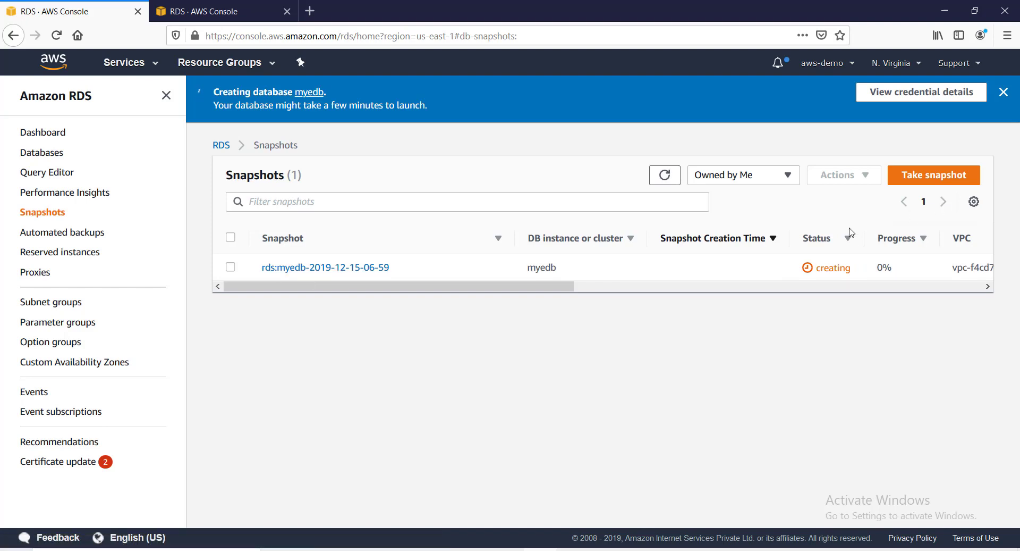
left_click(664, 175)
left_click(667, 176)
left_click(676, 181)
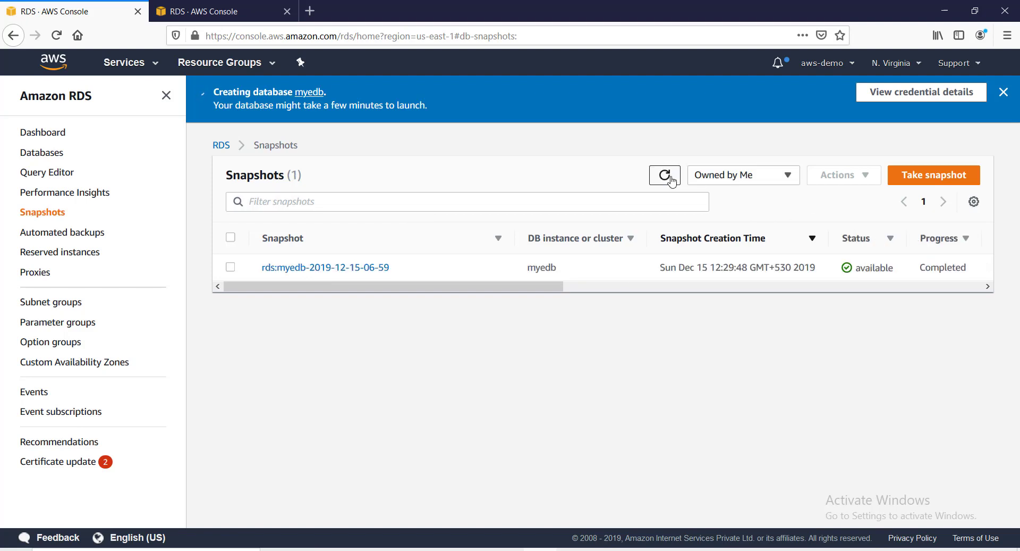
Open the myedb instance from the Databases list in a new browser tab.
left_click(39, 154)
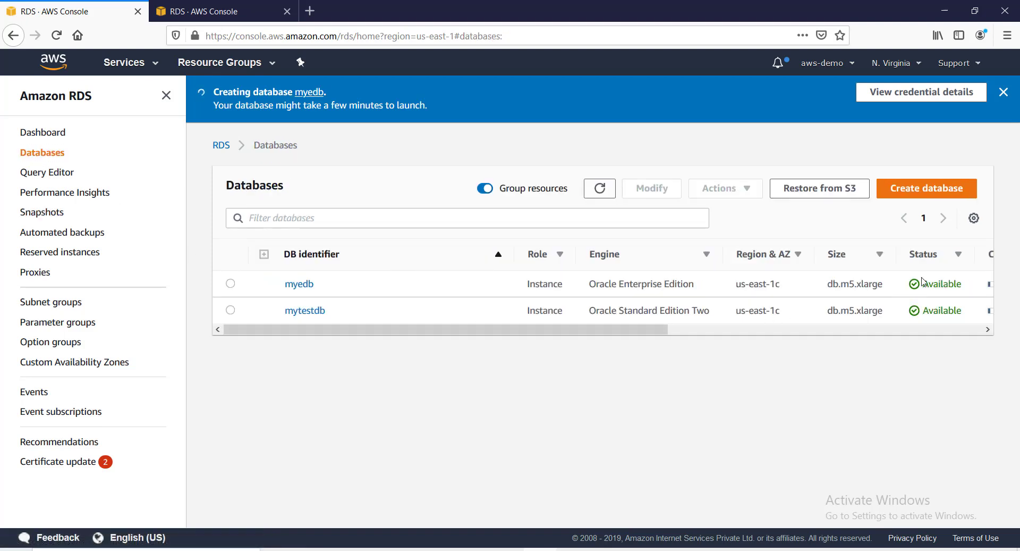
left_click(306, 289)
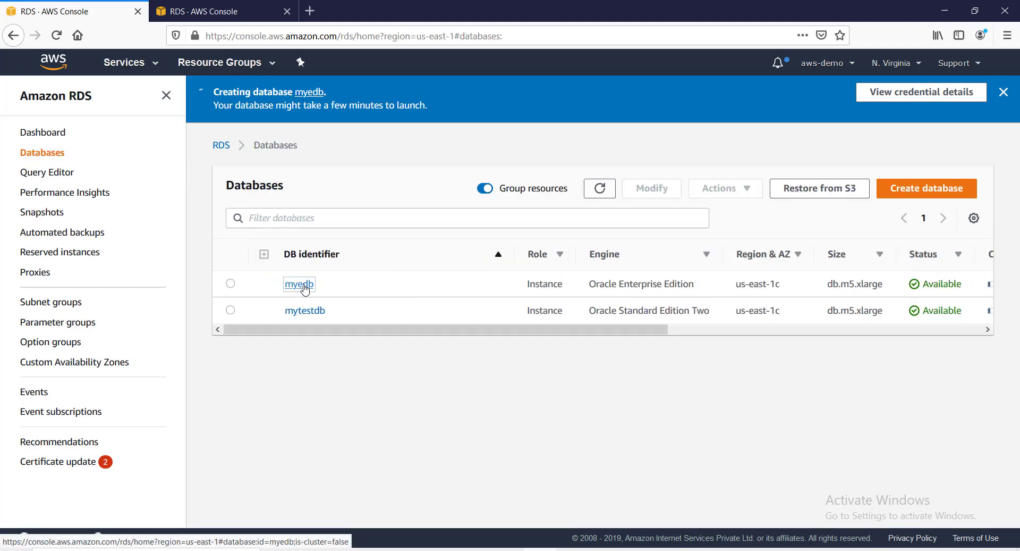
right_click(306, 288)
left_click(319, 289)
left_click(230, 13)
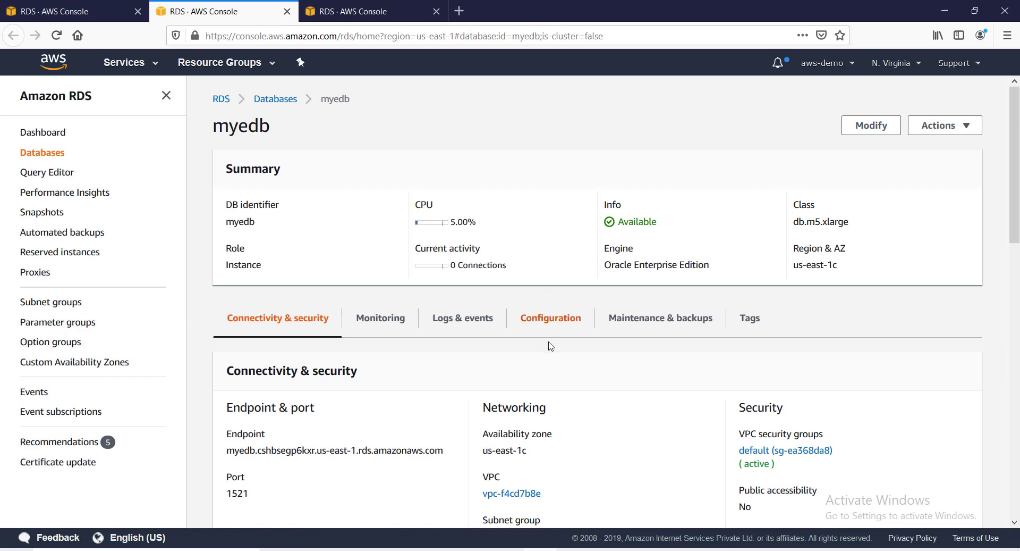
Review myedb's Oracle Enterprise Edition engine, us-east-1c zone and its Actions menu.
scroll(609, 382, "down", 4)
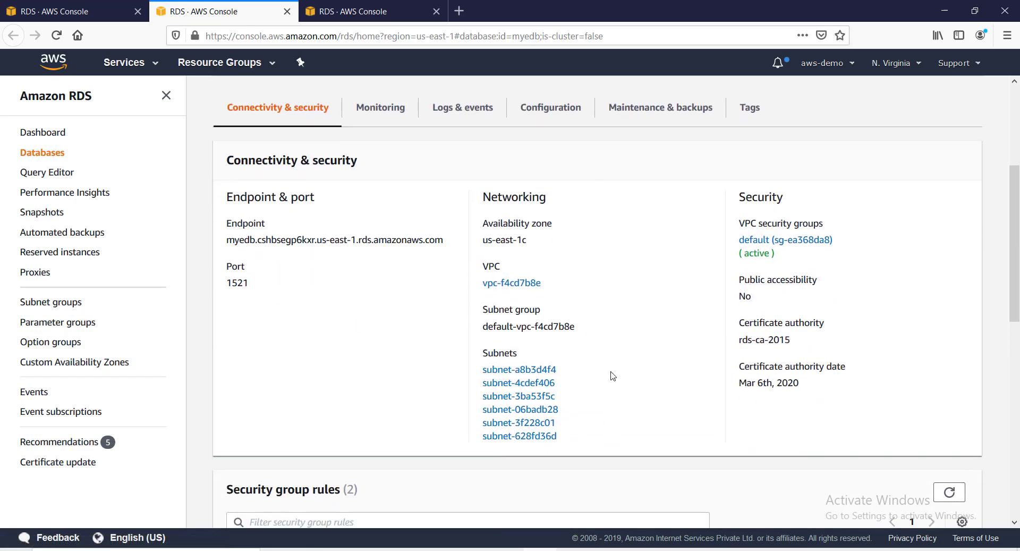
scroll(613, 375, "up", 1)
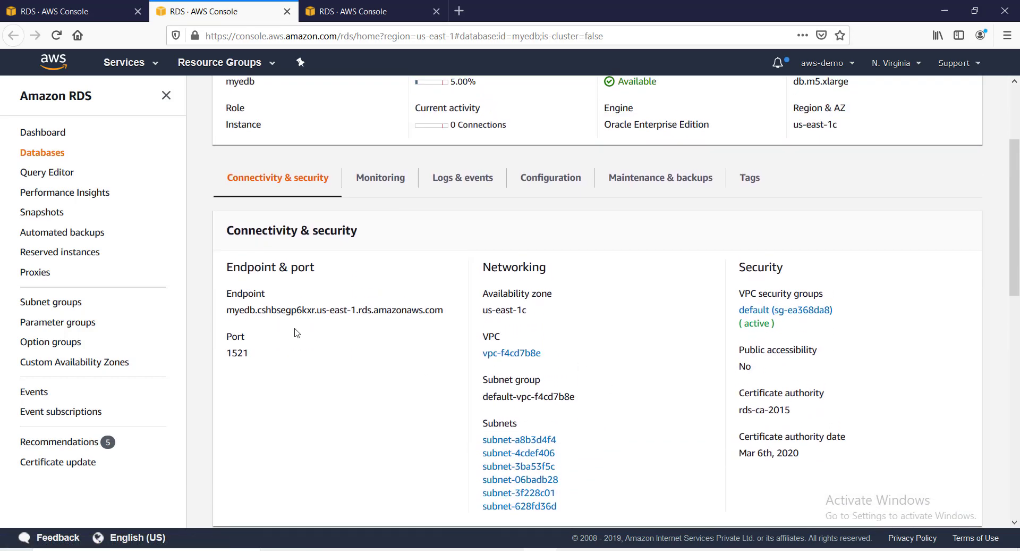
scroll(292, 303, "up", 1)
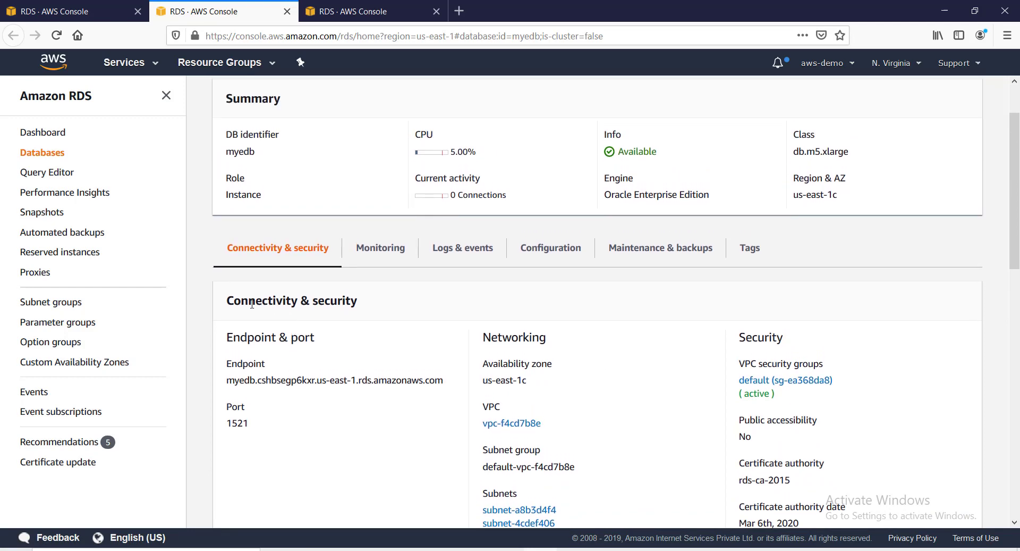
scroll(374, 268, "up", 1)
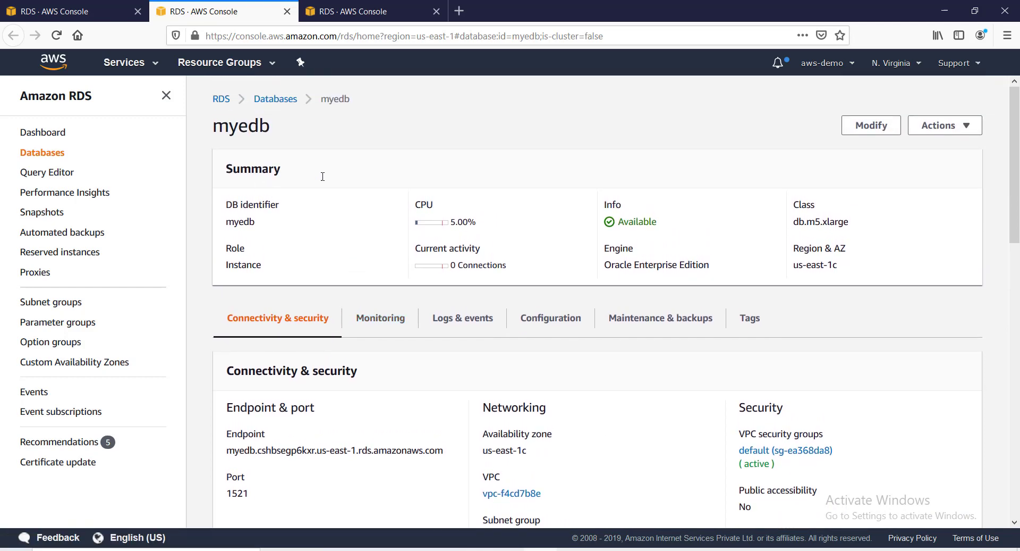
left_click_drag(606, 264, 716, 276)
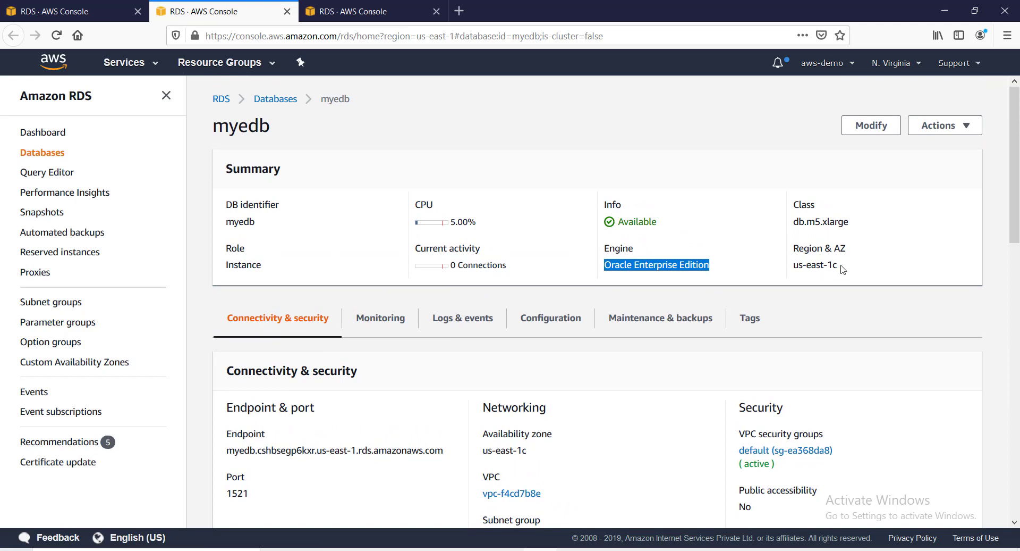
left_click_drag(842, 266, 794, 265)
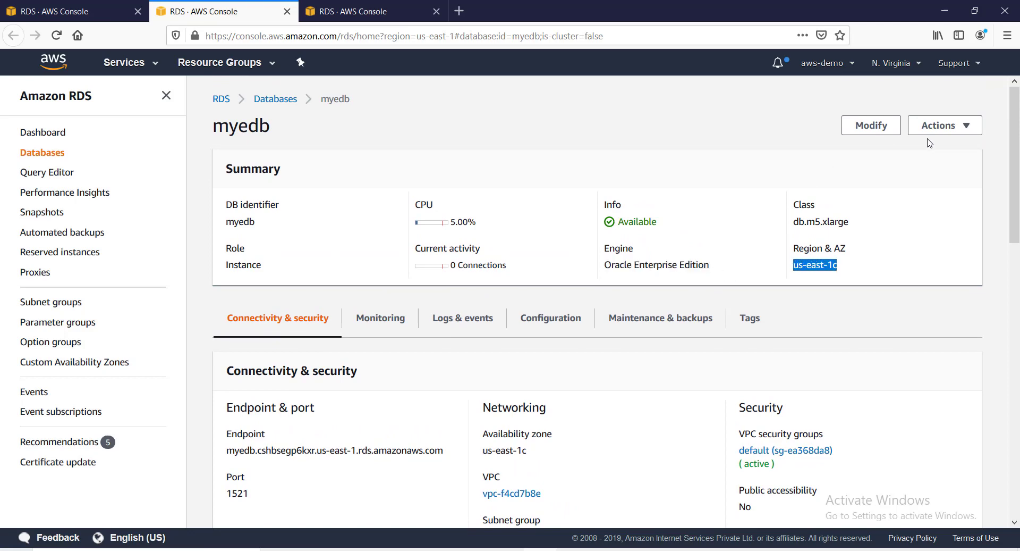
left_click(958, 132)
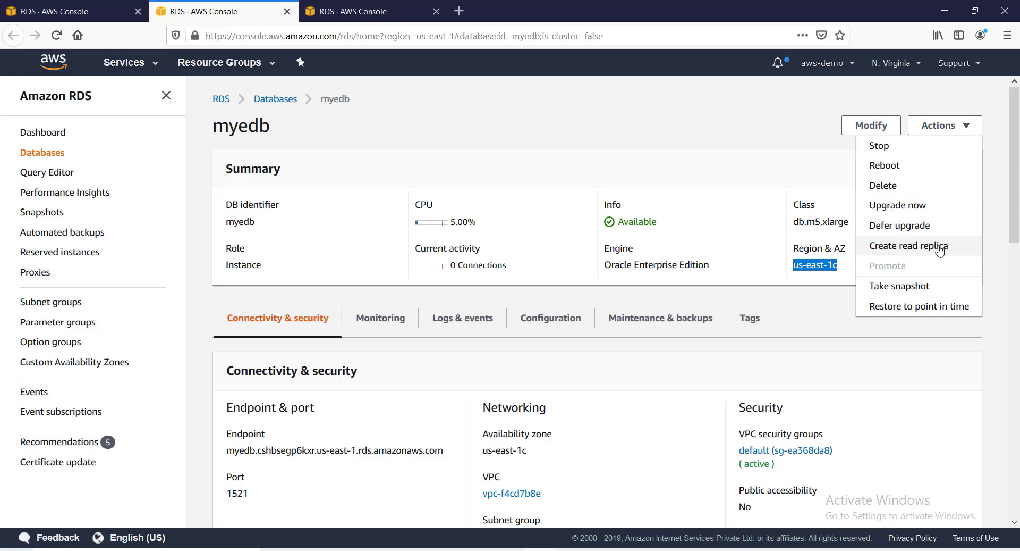
double_click(609, 265)
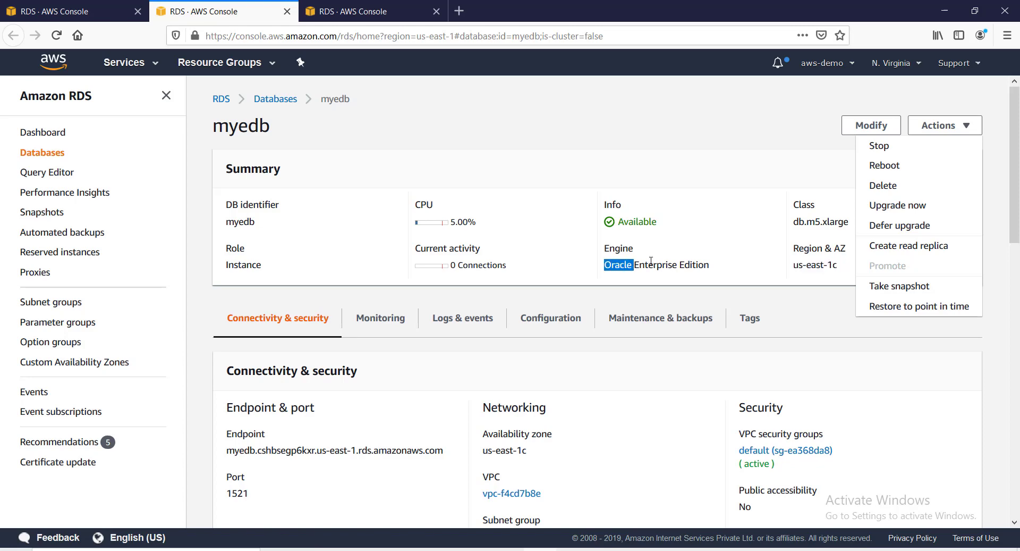
left_click_drag(651, 261, 715, 269)
Look over myedb's Monitoring metrics and its alarms, logs and recent events.
left_click(386, 318)
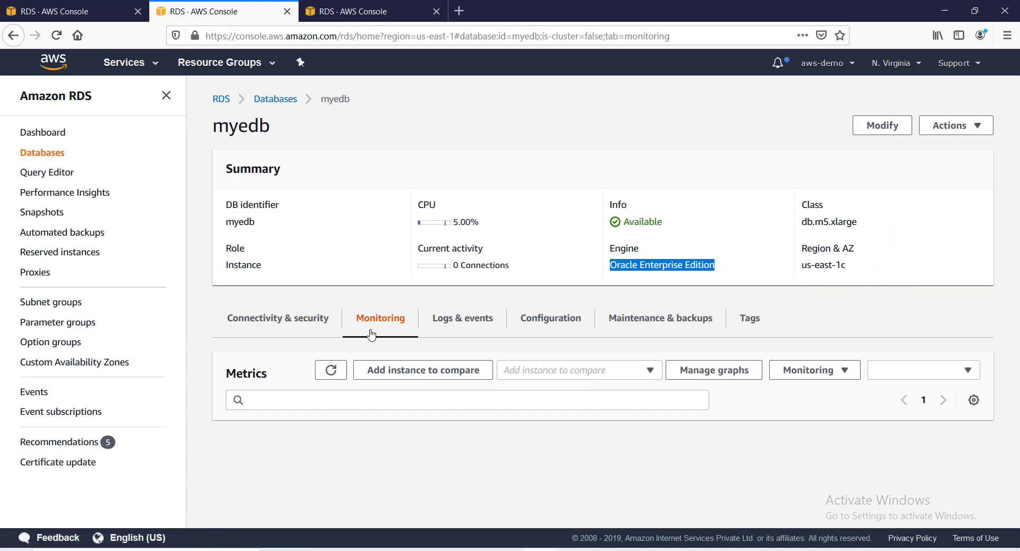
scroll(328, 391, "down", 5)
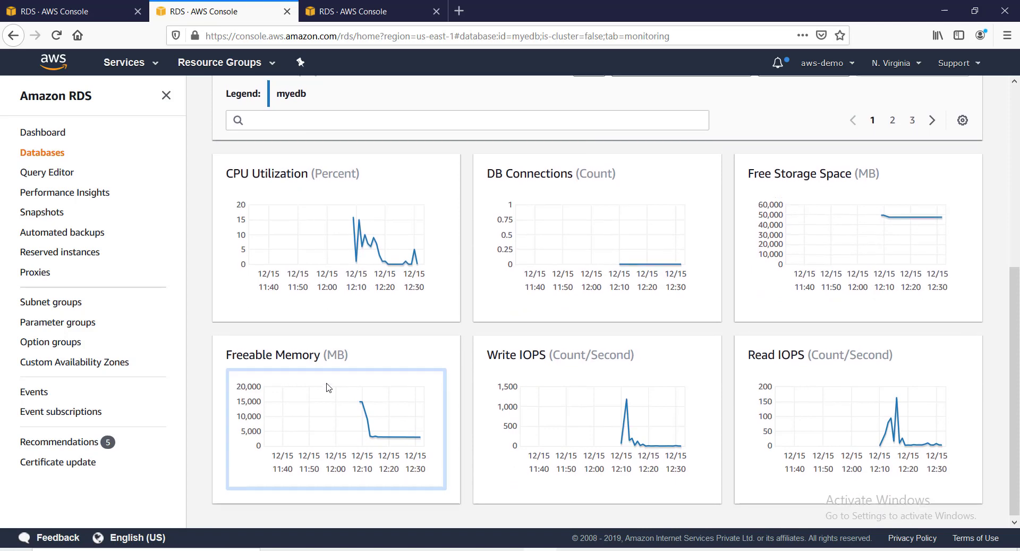
scroll(328, 388, "up", 5)
left_click(475, 298)
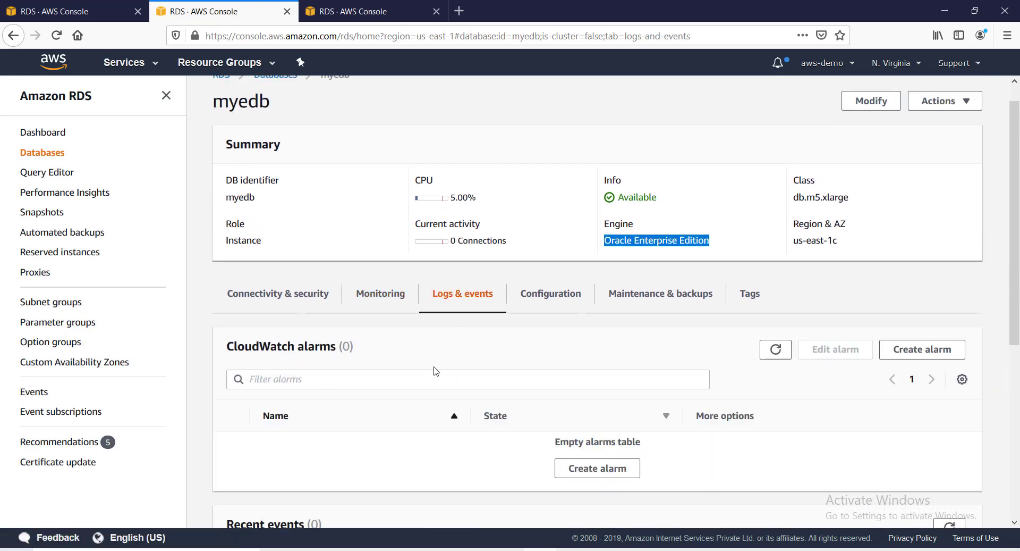
scroll(436, 370, "down", 5)
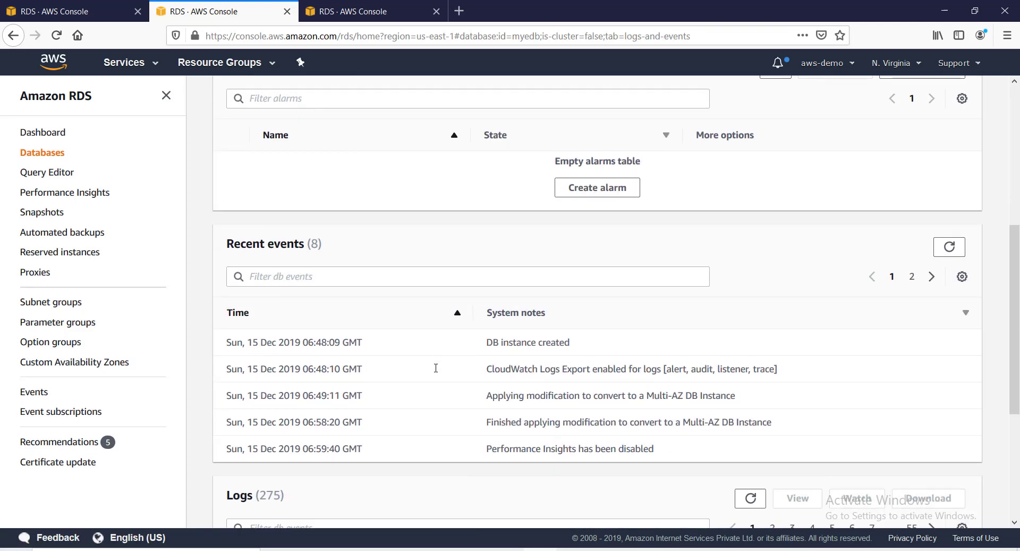
scroll(435, 367, "up", 4)
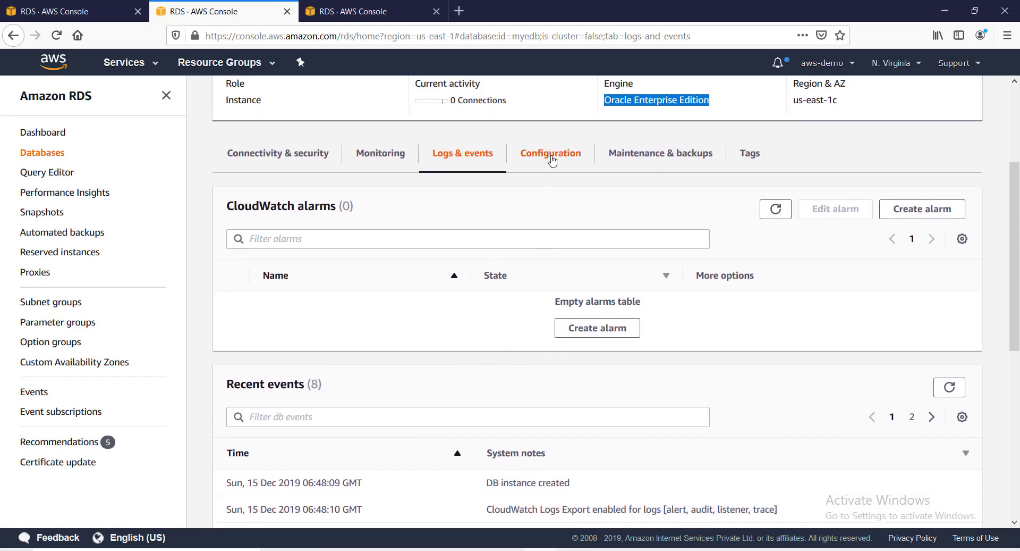
Scroll myedb's Configuration details, then show its Maintenance & backups tab.
left_click(553, 160)
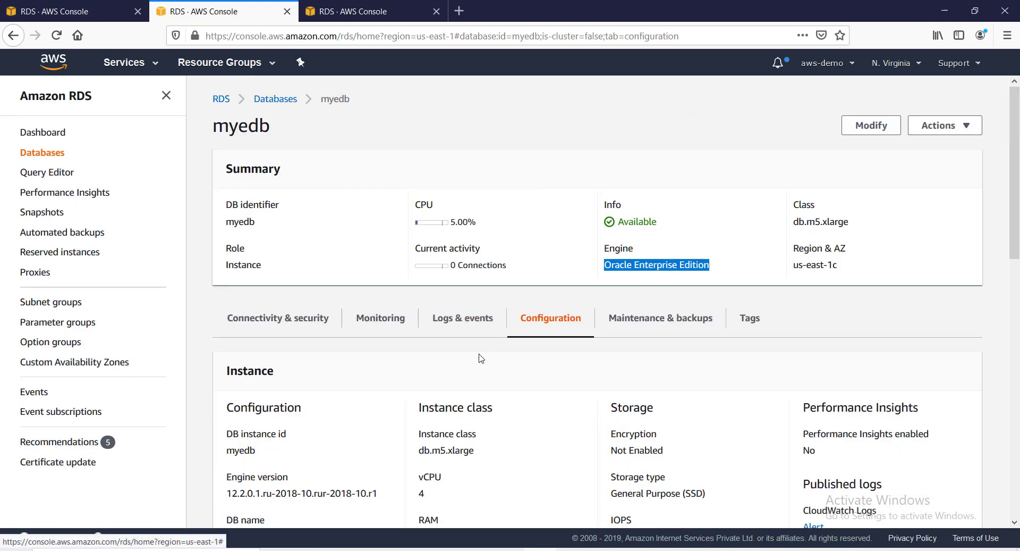
scroll(481, 358, "down", 4)
scroll(503, 348, "down", 6)
scroll(507, 345, "up", 4)
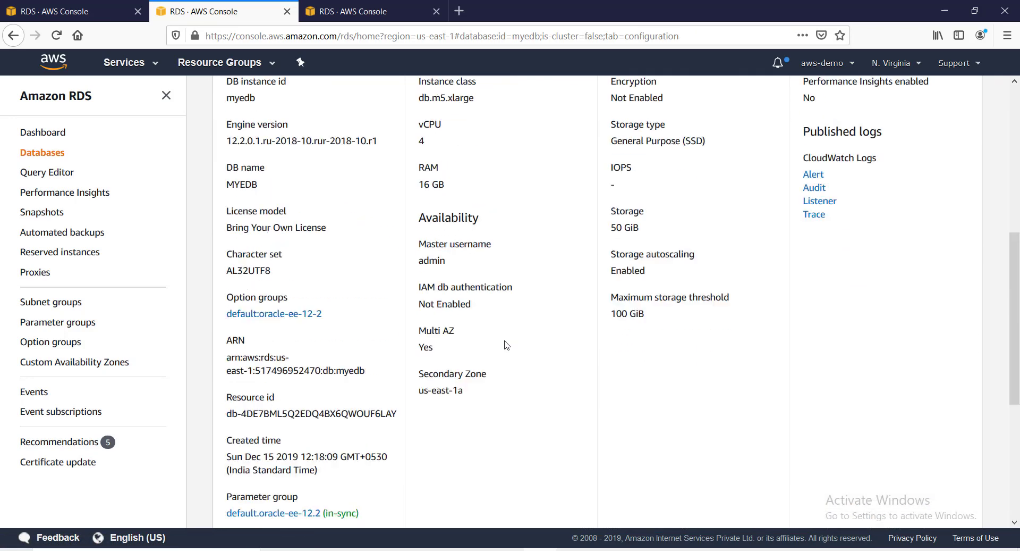
scroll(506, 345, "up", 4)
left_click(647, 183)
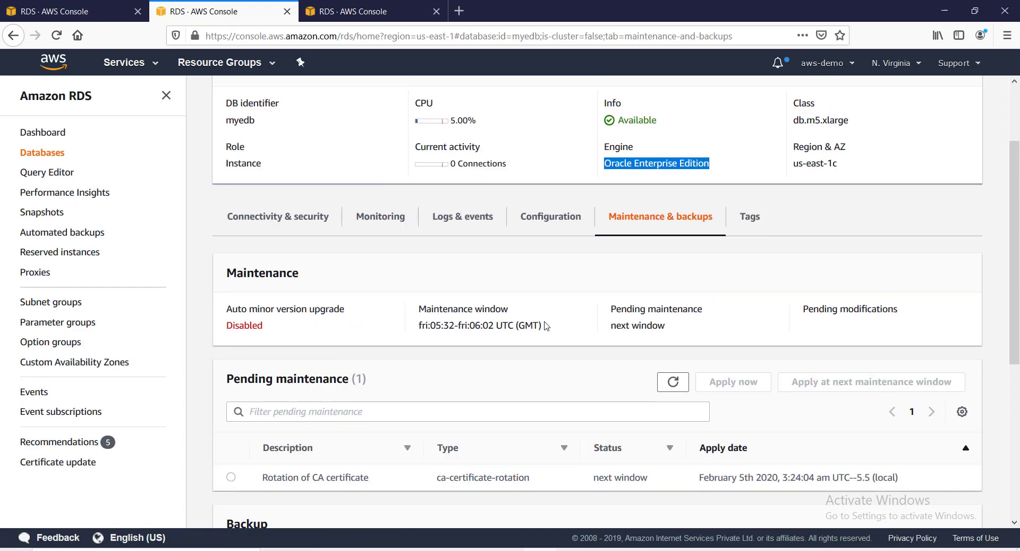
scroll(490, 341, "down", 5)
scroll(453, 356, "up", 5)
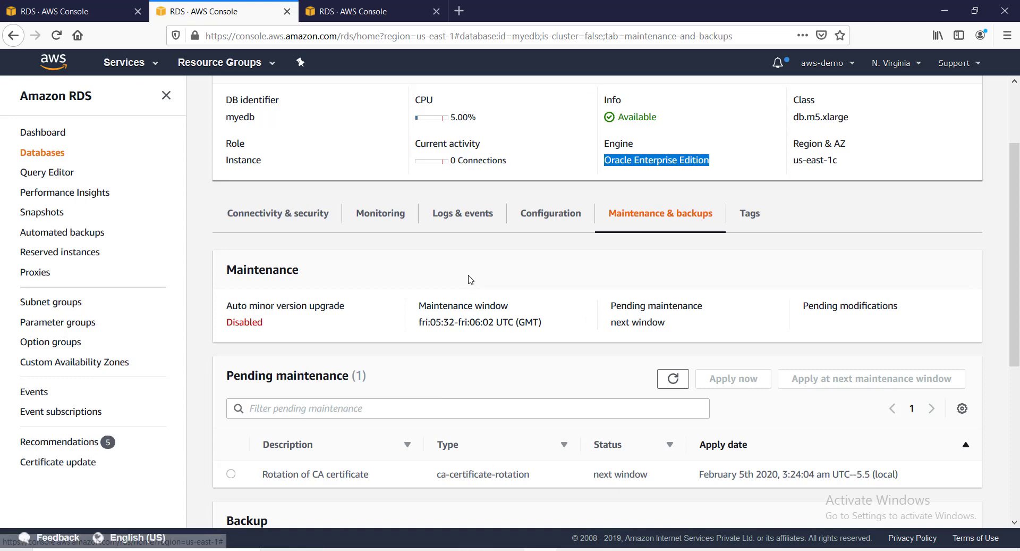
scroll(473, 276, "up", 3)
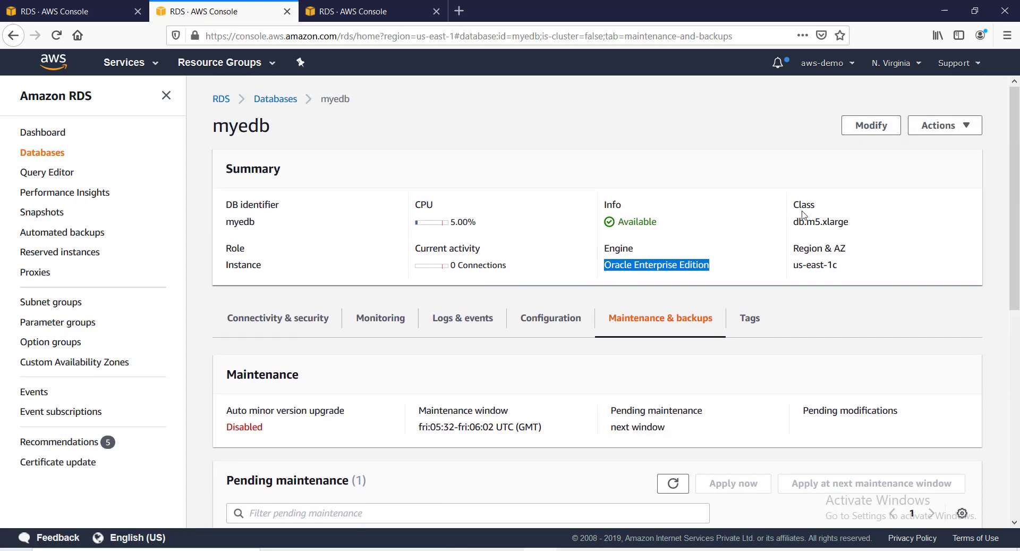
Glance at mytestdb's Monitoring page in the other browser tab.
left_click(367, 13)
scroll(505, 221, "down", 5)
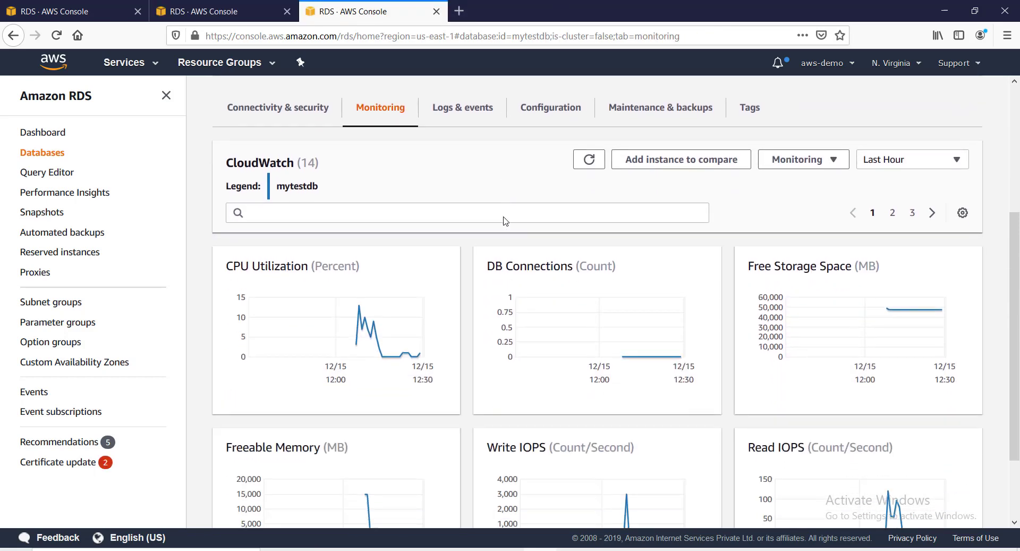
scroll(506, 221, "up", 4)
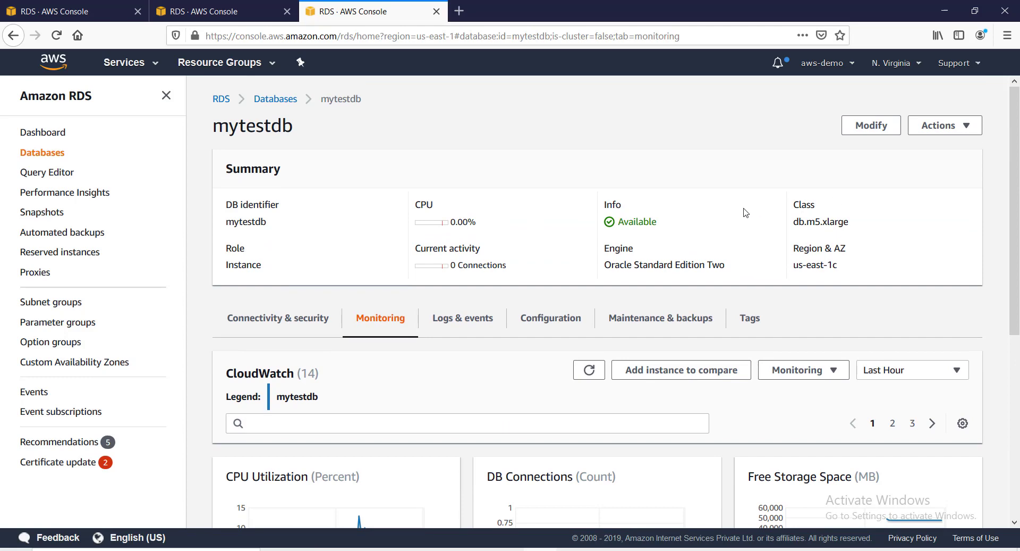
Show myedb's Connectivity & security tab and select its endpoint address (port 1521).
left_click(253, 8)
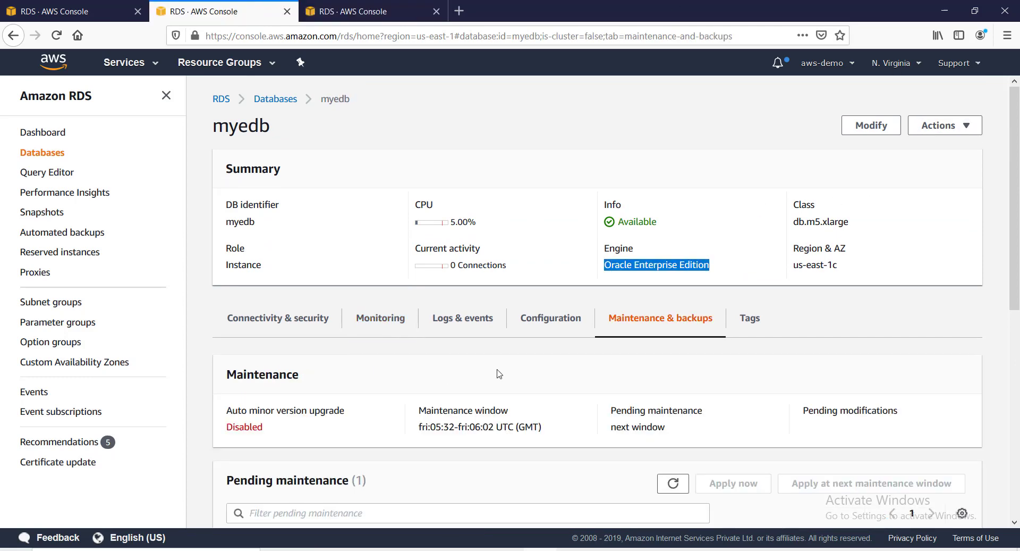
scroll(494, 364, "down", 4)
scroll(283, 229, "up", 4)
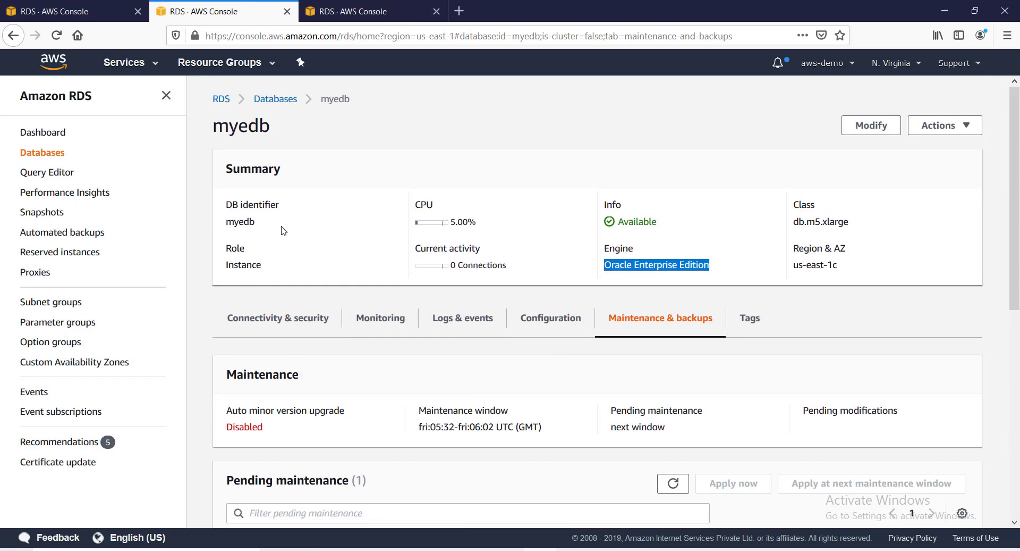
left_click(279, 318)
scroll(325, 362, "down", 4)
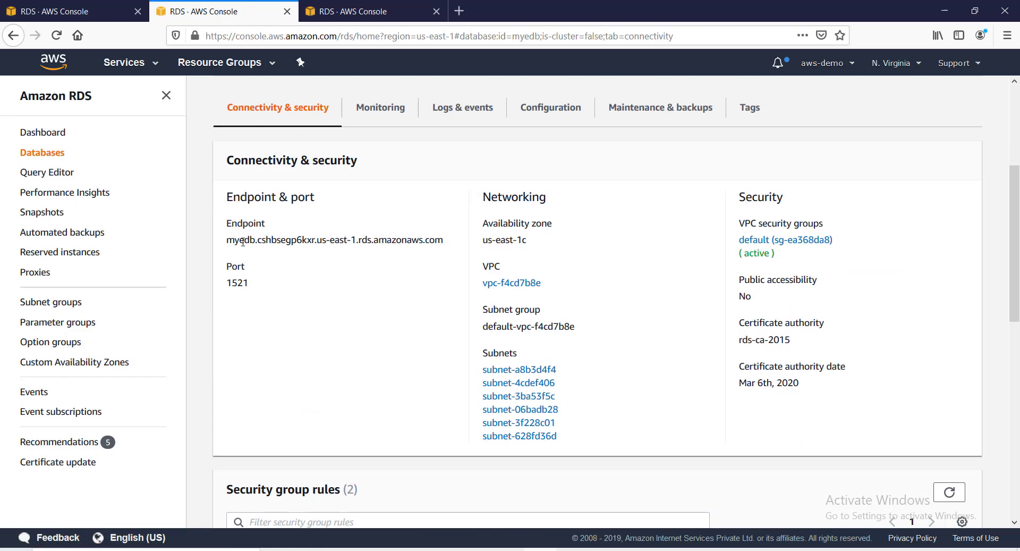
left_click_drag(226, 240, 441, 240)
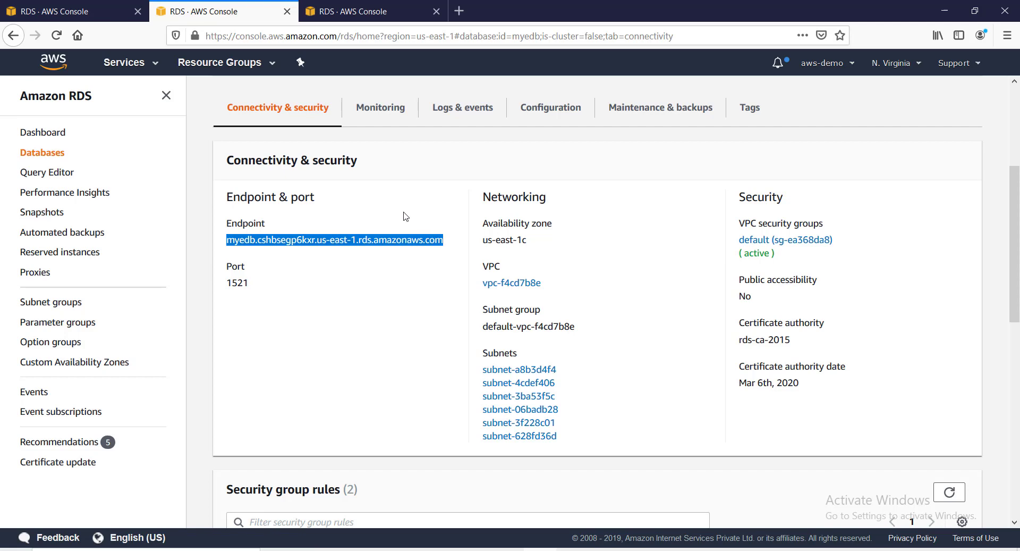
Launch Oracle SQL Developer from its desktop shortcut and bring its window forward.
key("super+d")
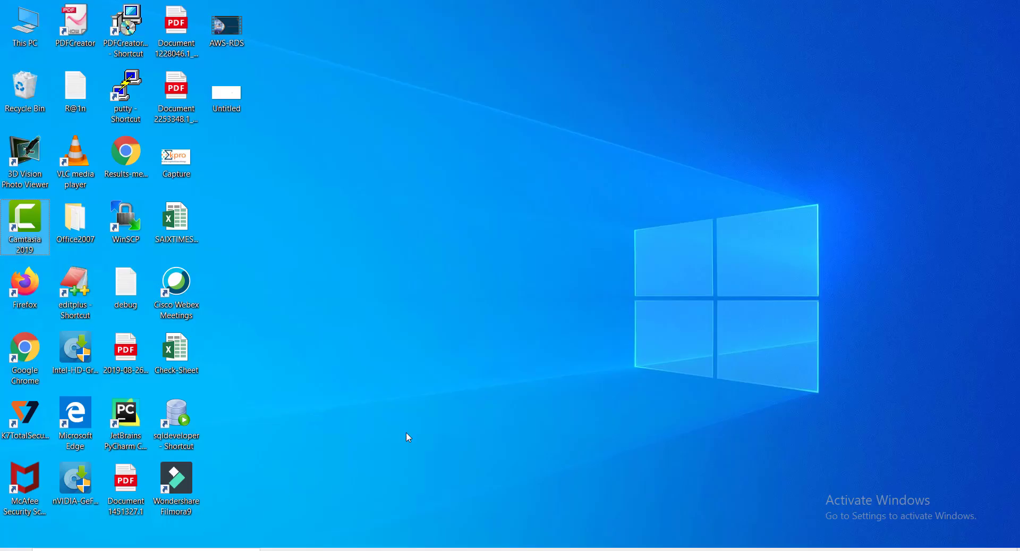
double_click(179, 417)
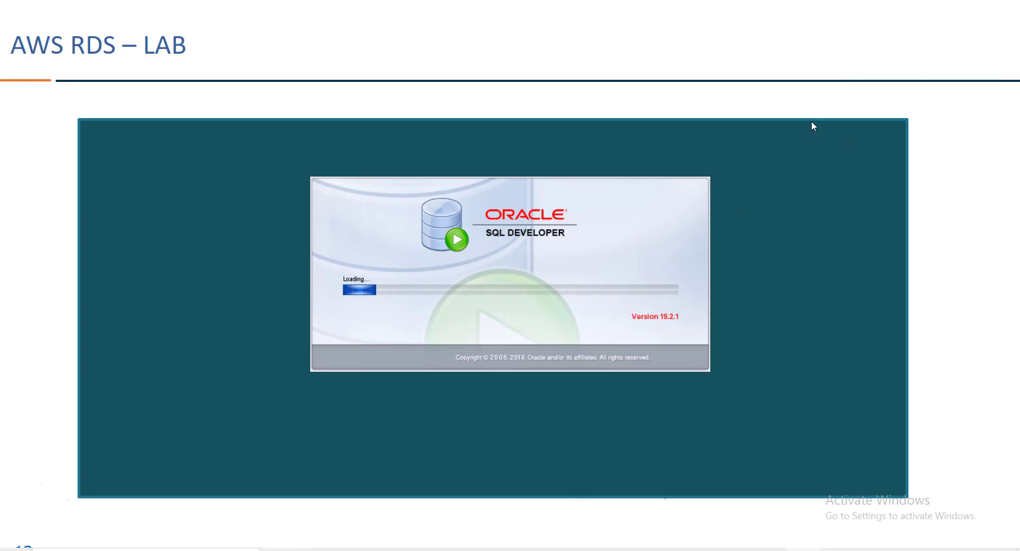
key("alt+Tab")
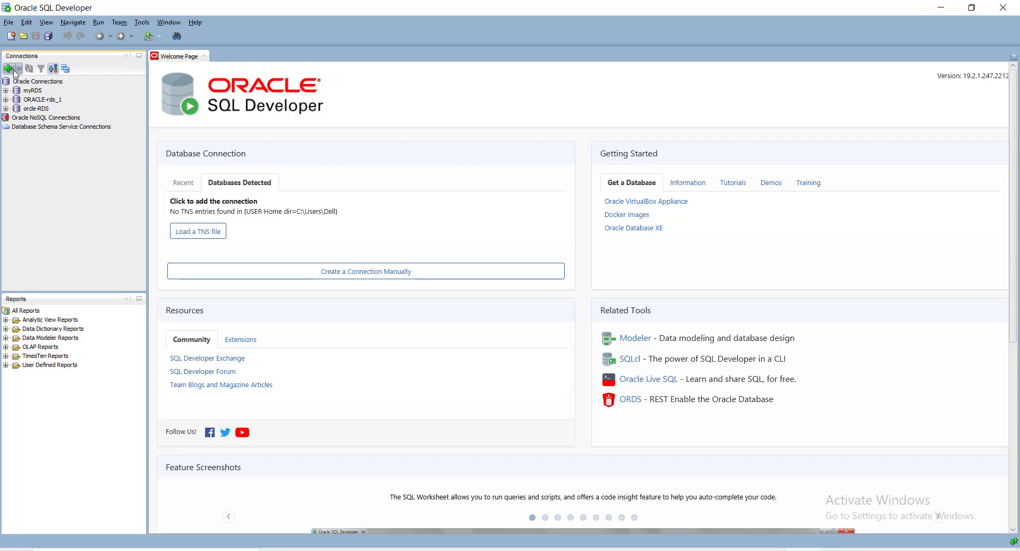
Create a new connection named oracle-RDS_E with username admin and the account password.
left_click(9, 68)
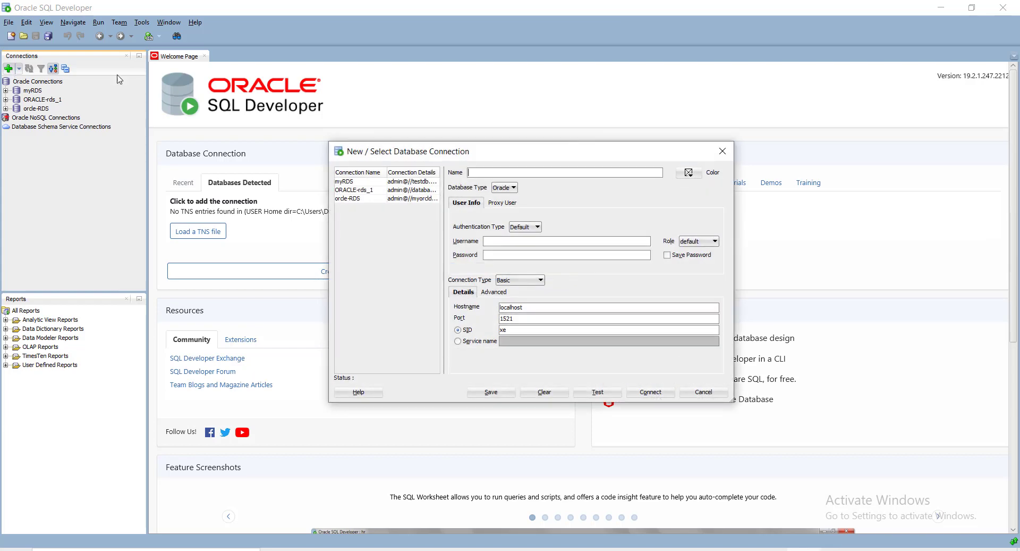
left_click(722, 152)
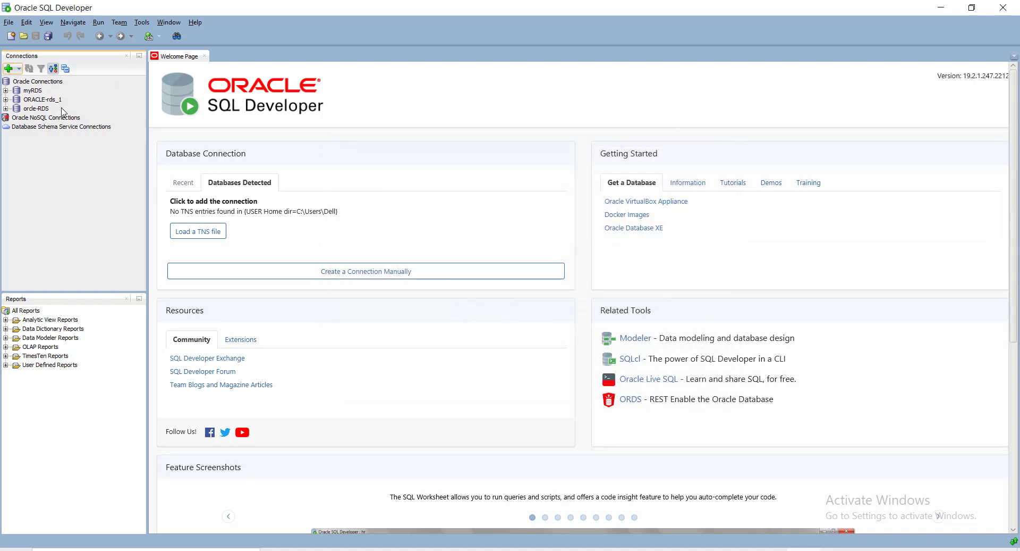
left_click(8, 68)
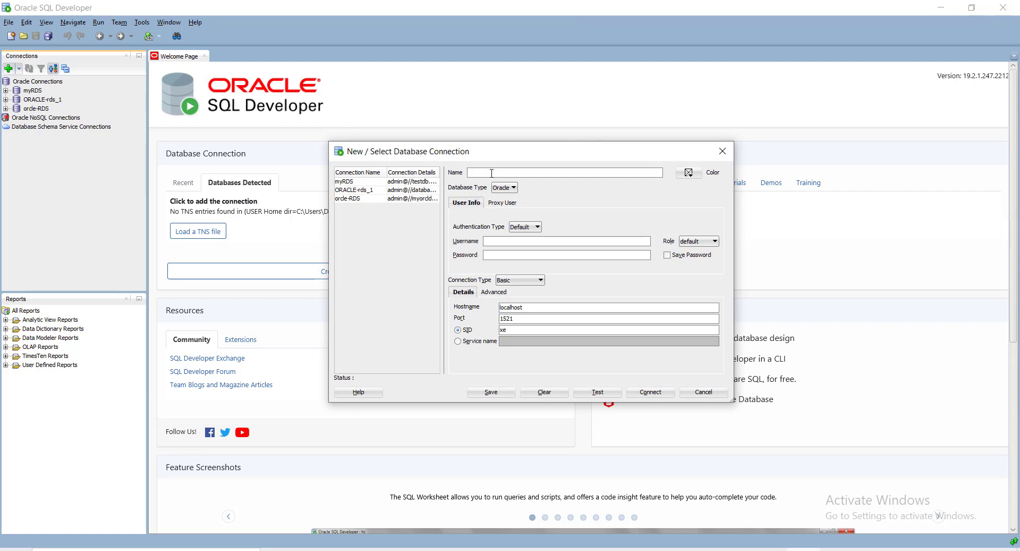
type("orad")
type("le-RDS_E")
left_click(514, 239)
type("admin")
left_click(515, 253)
type("•••••")
Copy mytestdb's endpoint from the RDS console into the connection's Hostname field.
left_click(585, 549)
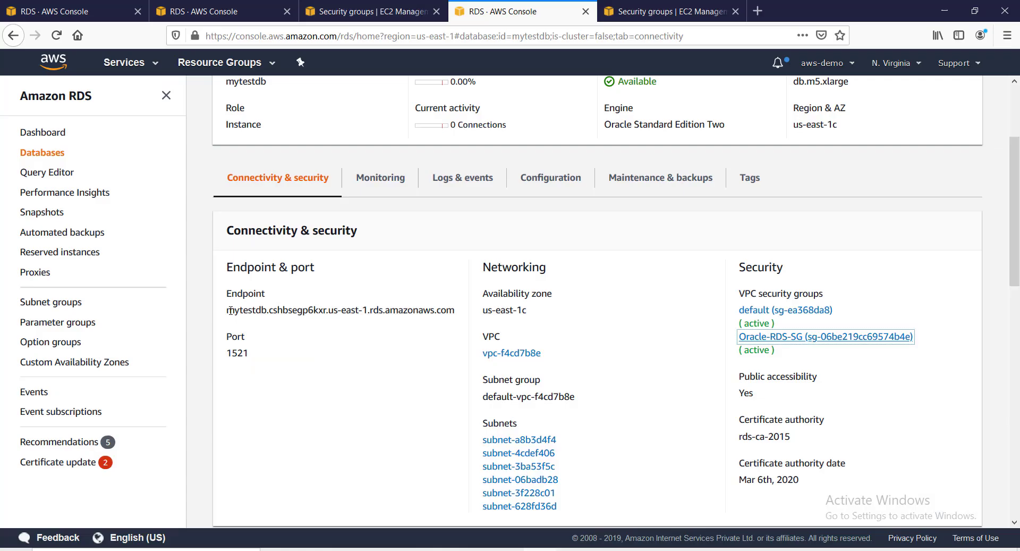
left_click_drag(227, 311, 456, 312)
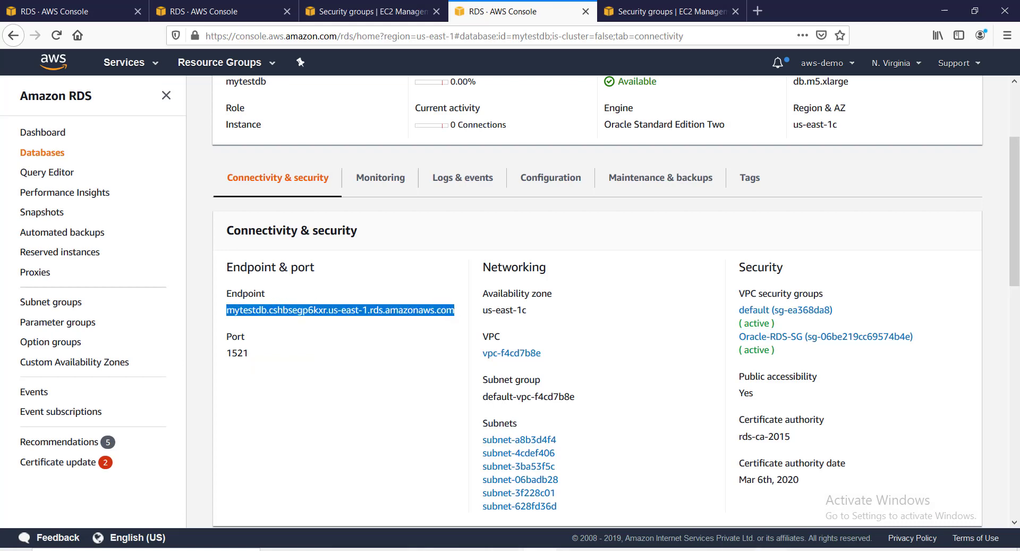
key("alt+Tab")
left_click_drag(642, 309, 478, 306)
type("mytestdb.cshbsegp6kxr.us-east-1.rds.amazonaws.com")
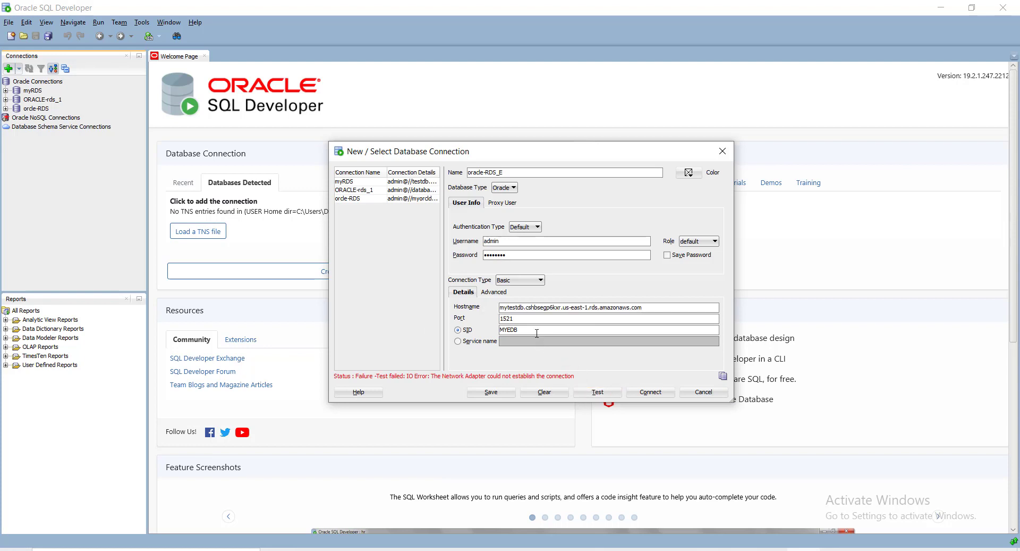
Change the SID from MYEDB to MYTESTDB, test it successfully, and connect to oracle-RDS_E.
left_click_drag(534, 330, 468, 331)
type("MYTESTDB")
left_click(602, 393)
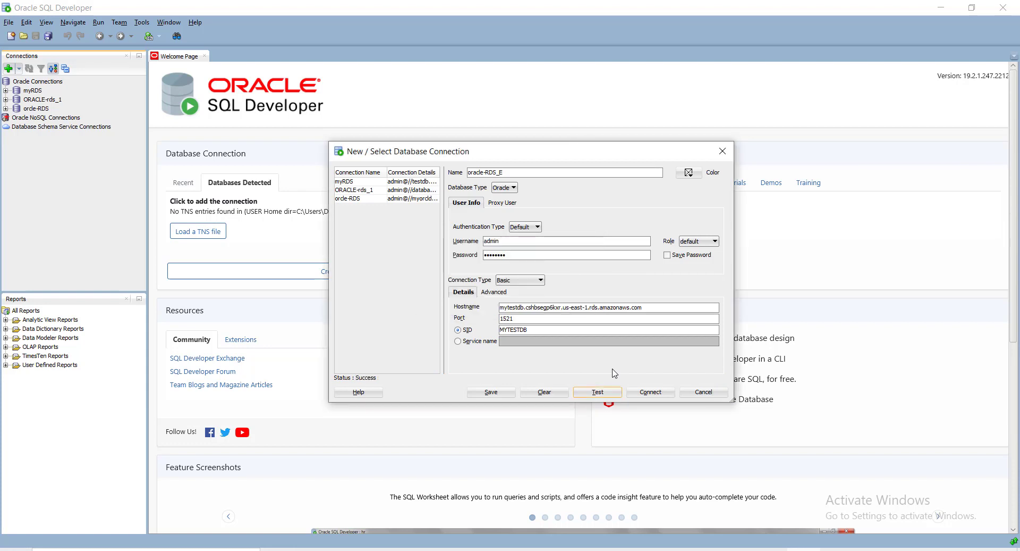
left_click(647, 392)
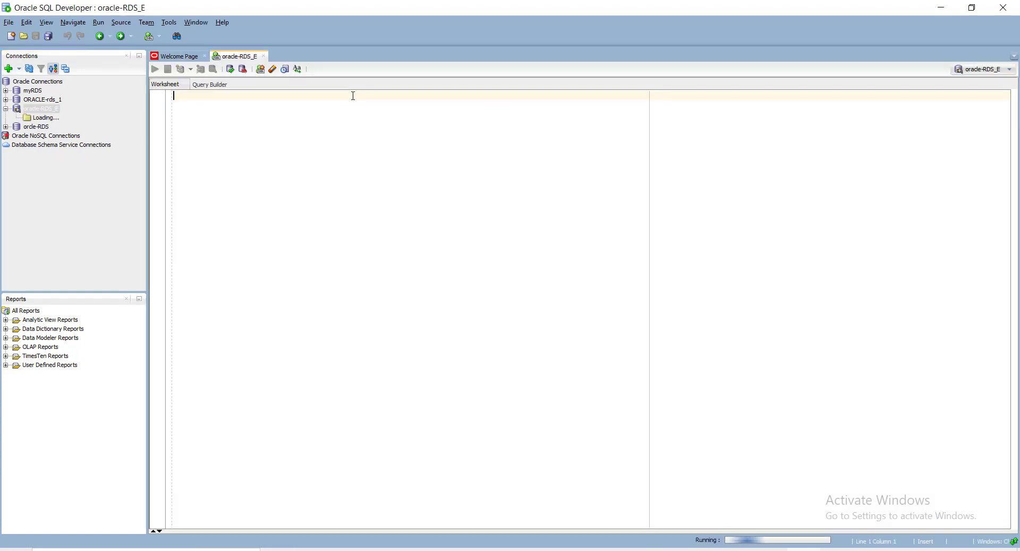
Run 'select * from v$database;' and highlight MYTESTDB's NOARCHIVELOG log mode in the results.
type("select")
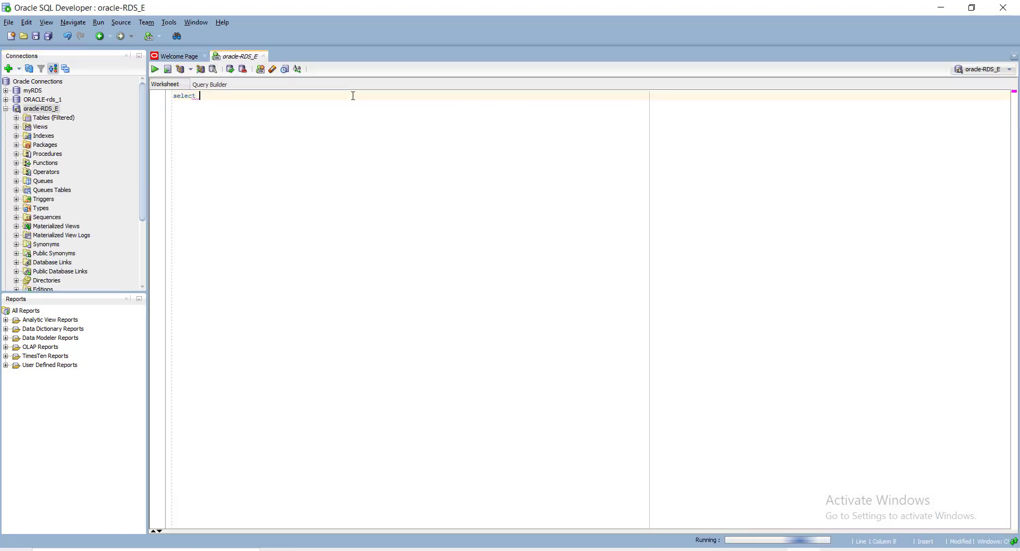
type(" * from v")
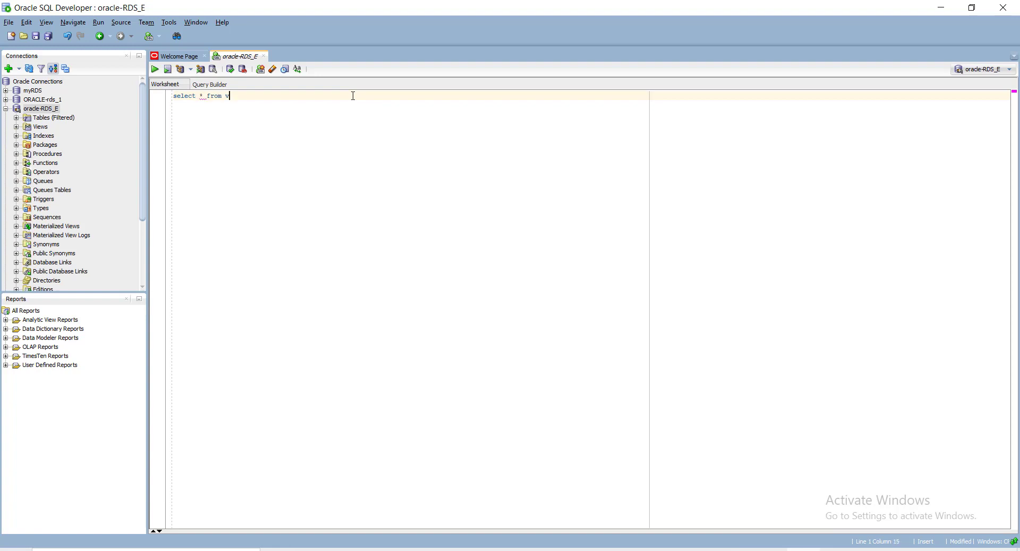
type("$database;")
key("ctrl+Return")
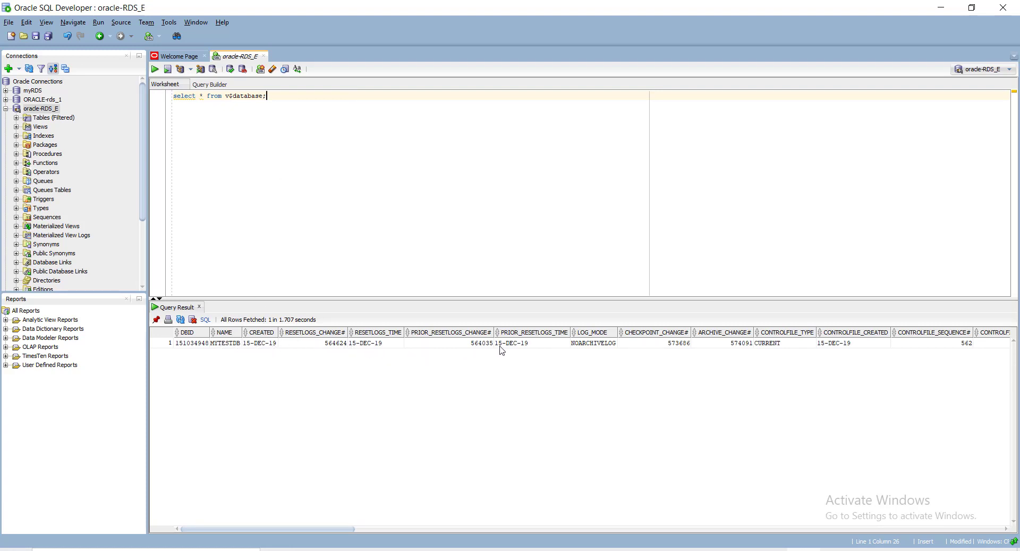
left_click(603, 344)
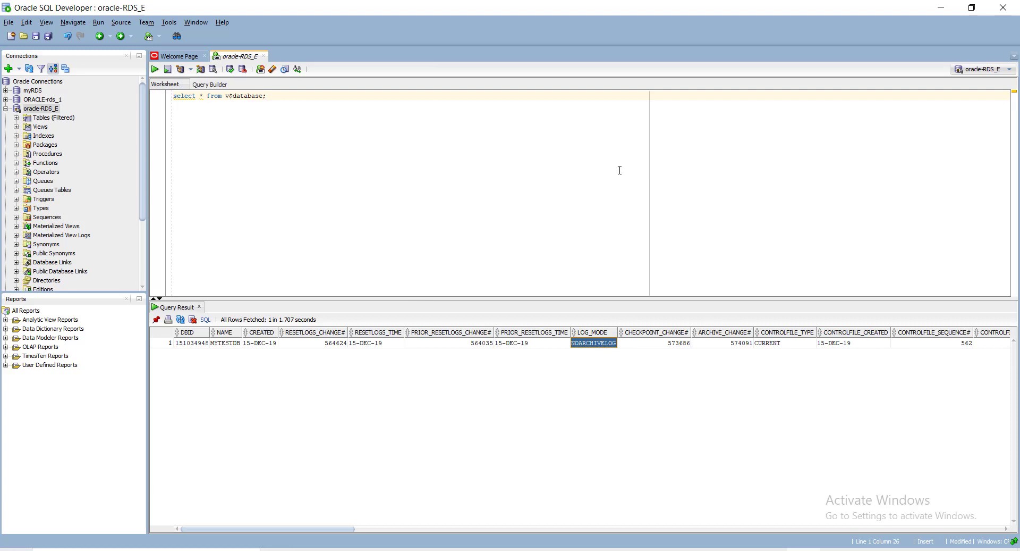
key("alt+Tab")
key("alt+Tab")
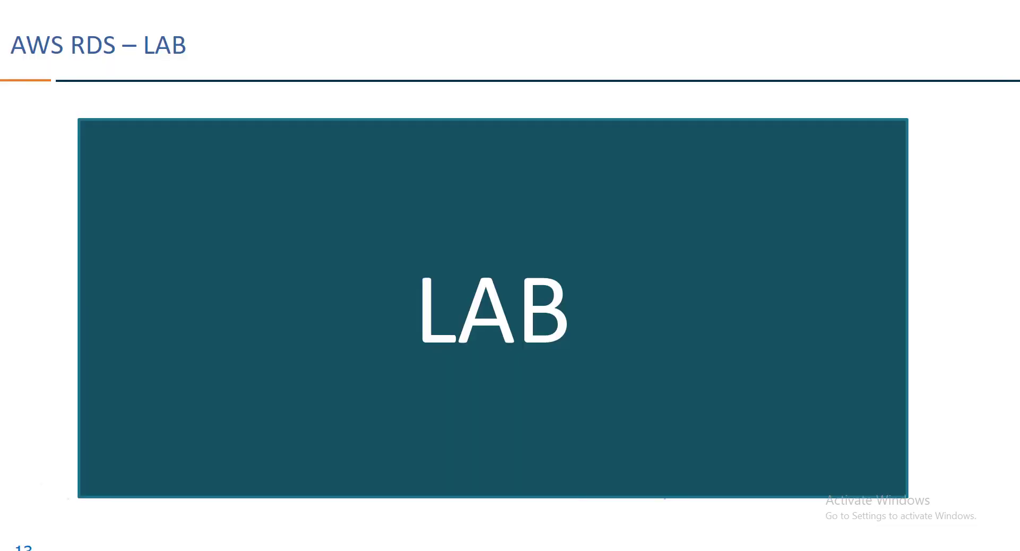